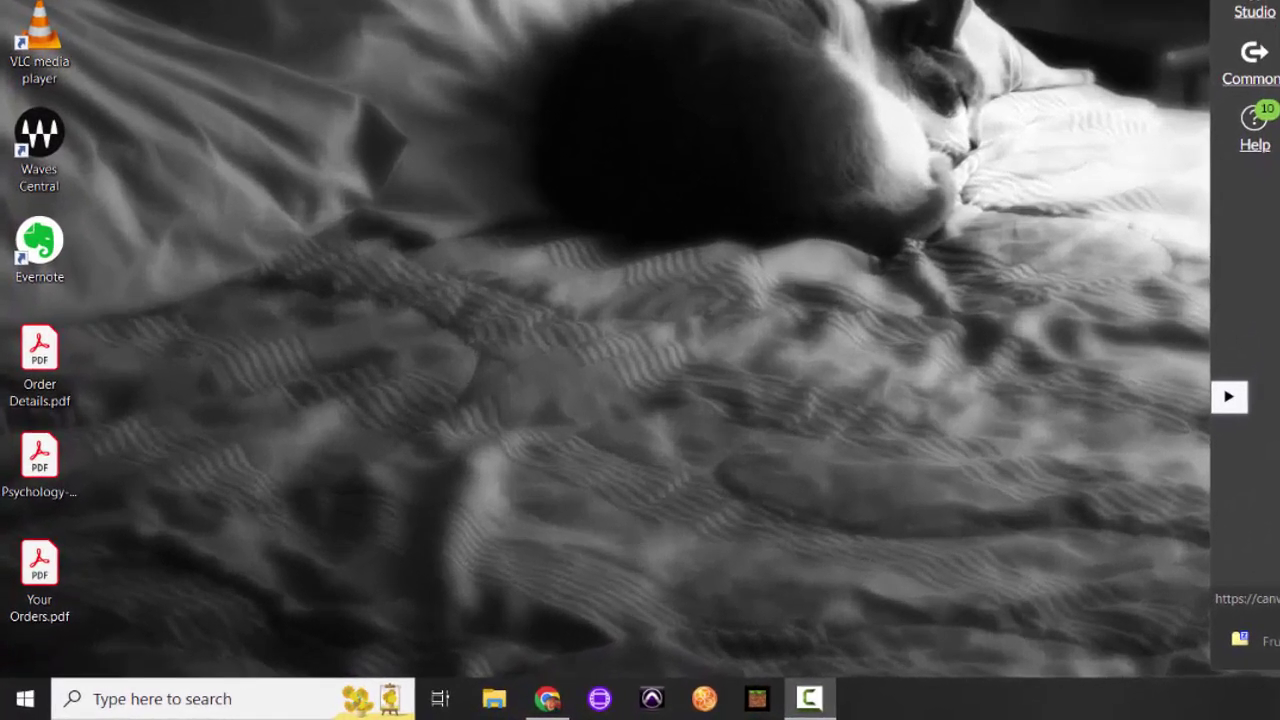
Launch Adobe Audition 2023 from Start-menu search, then enlarge the Media Browser and show History
key("super")
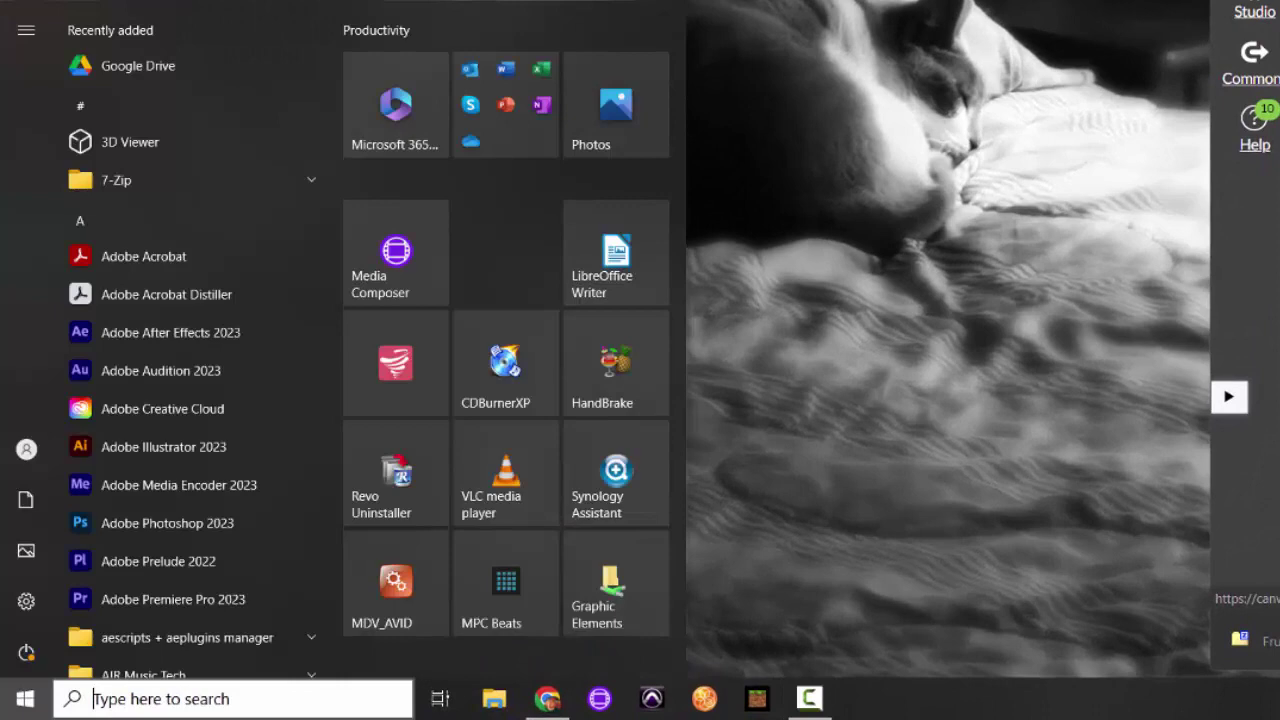
type("aud")
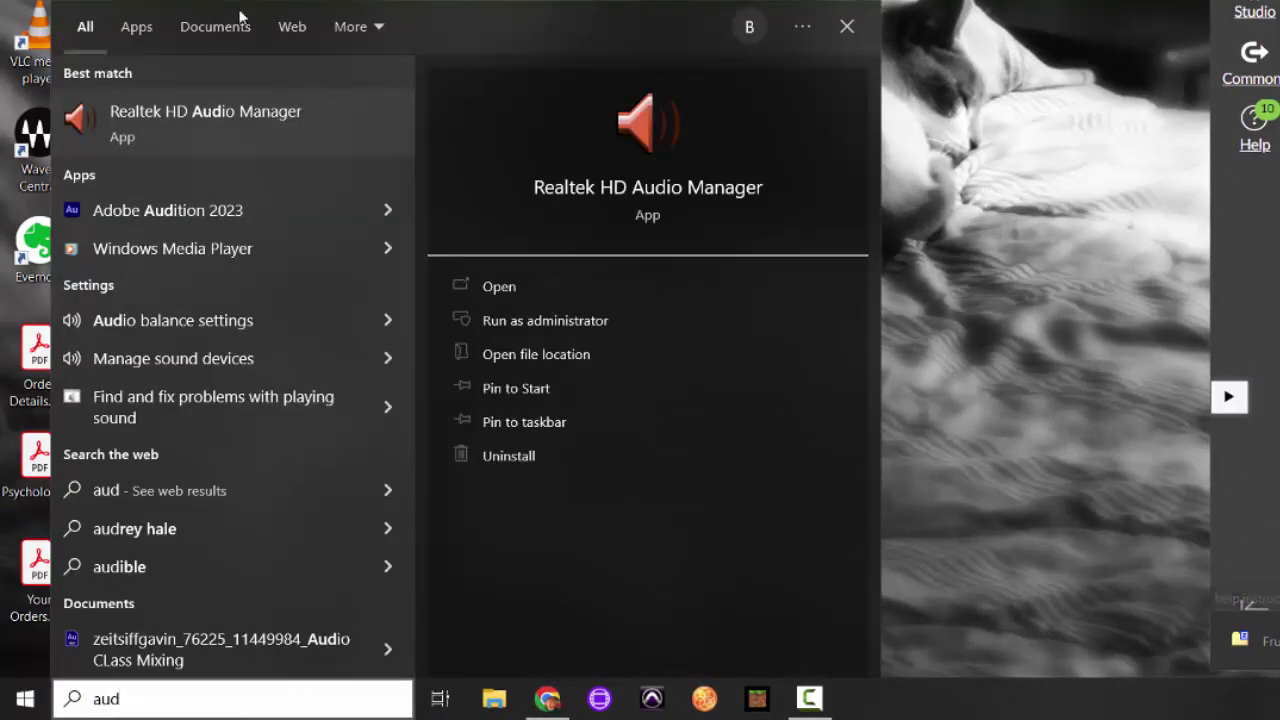
left_click(175, 217)
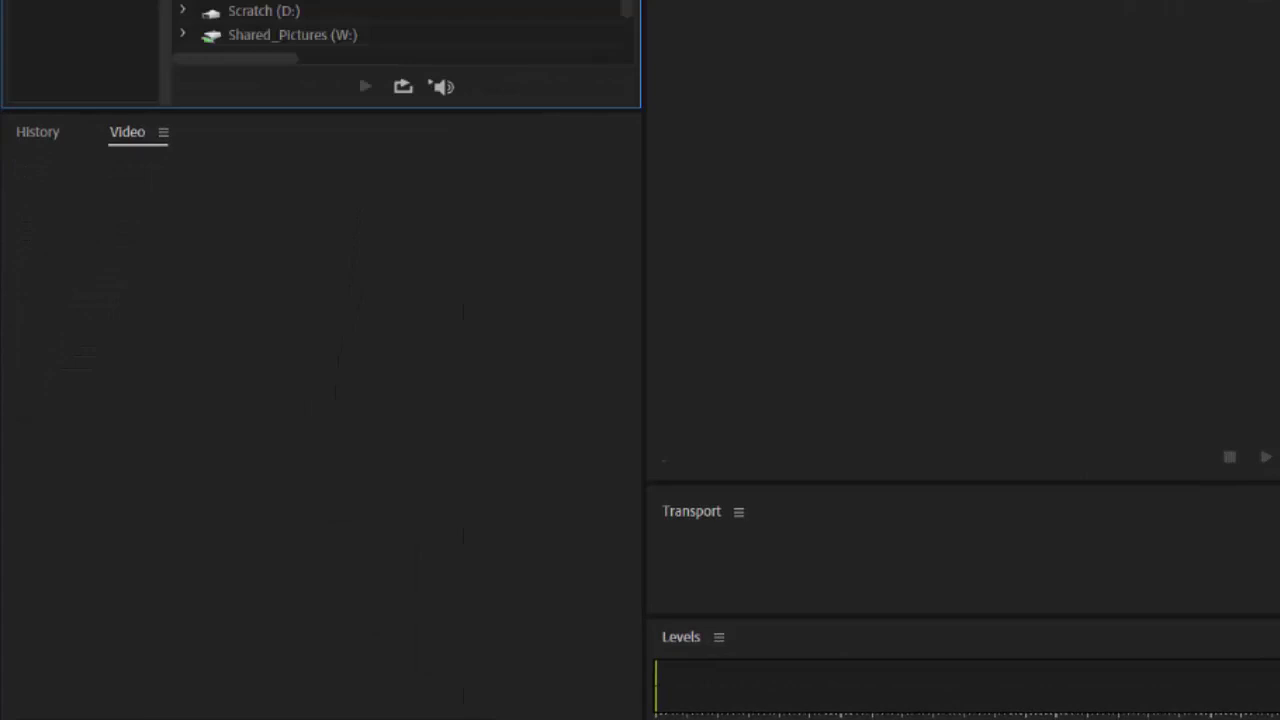
left_click_drag(318, 111, 315, 294)
left_click(35, 319)
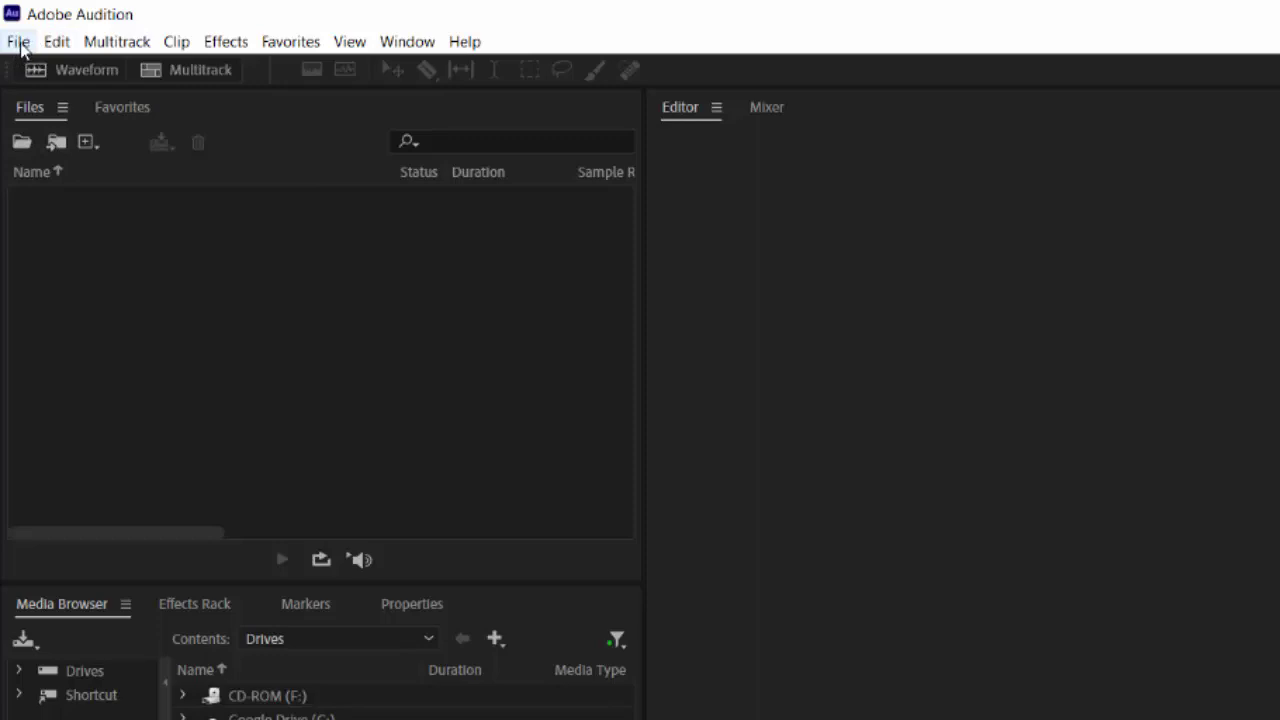
Create a 48000 Hz, 32-bit stereo multitrack session on the Desktop, named the student's surname plus '-Santa Fe'
left_click(176, 80)
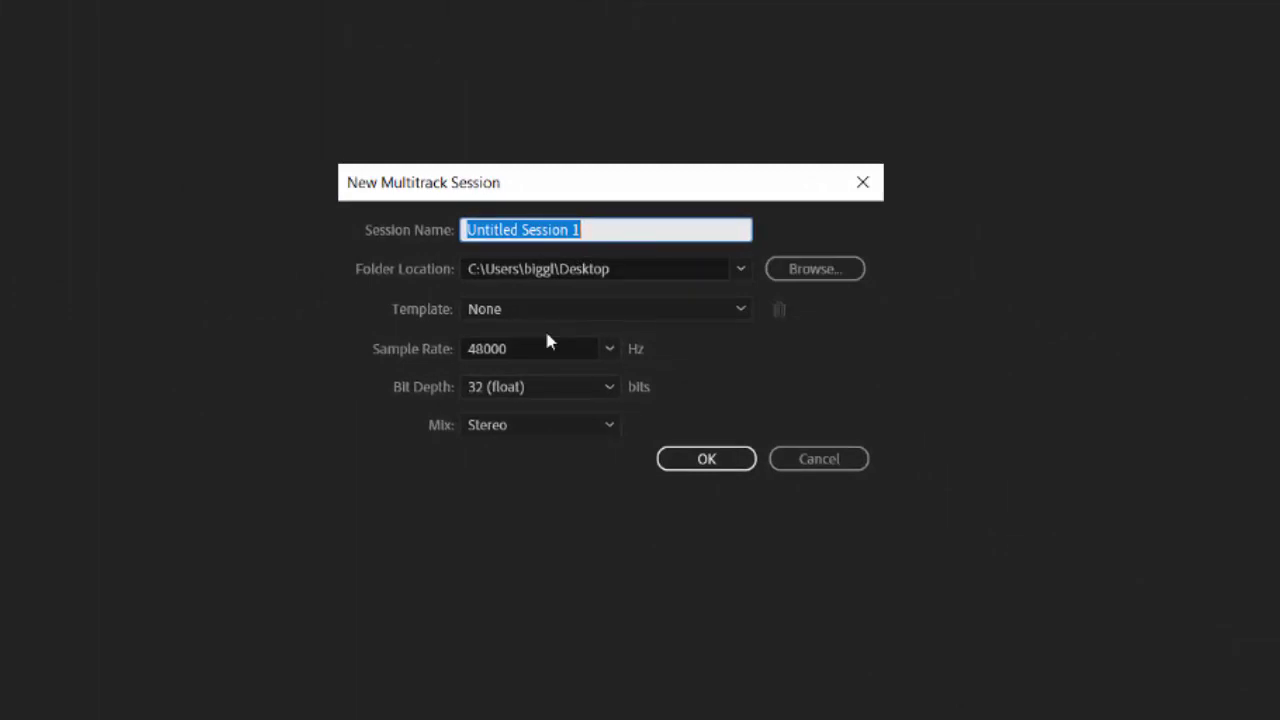
type("Dobson")
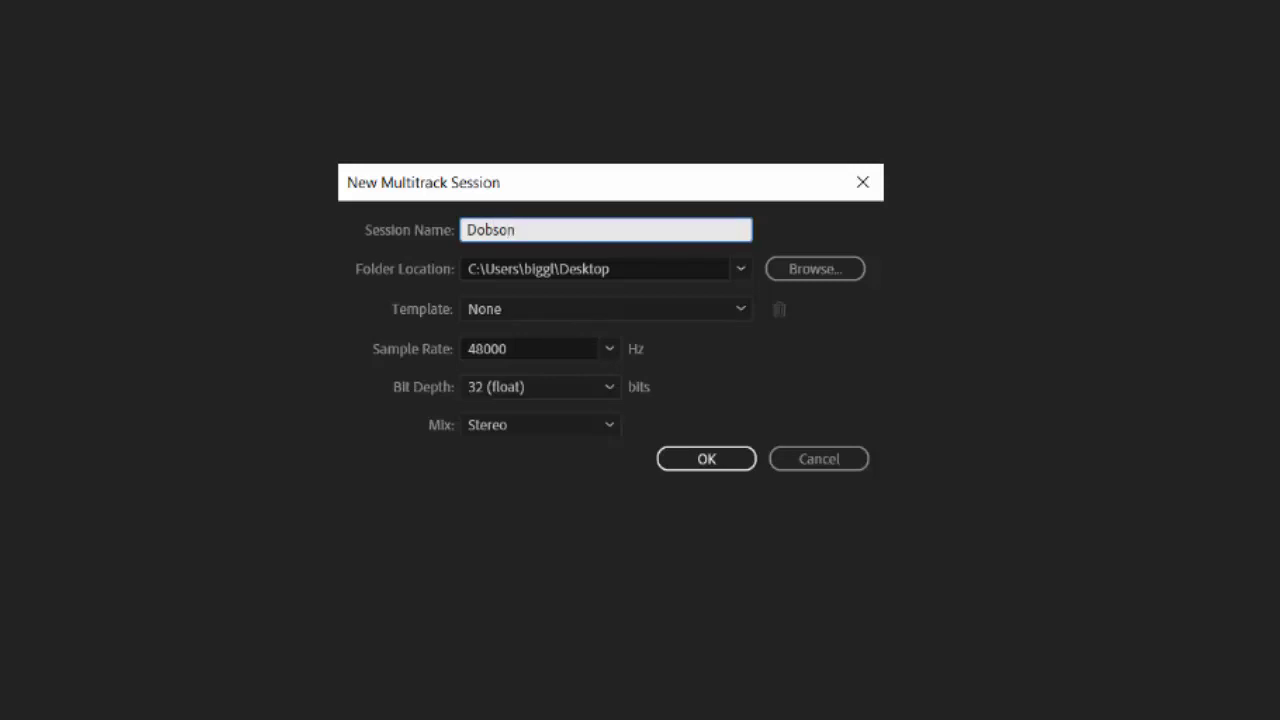
type("-Santa Fe")
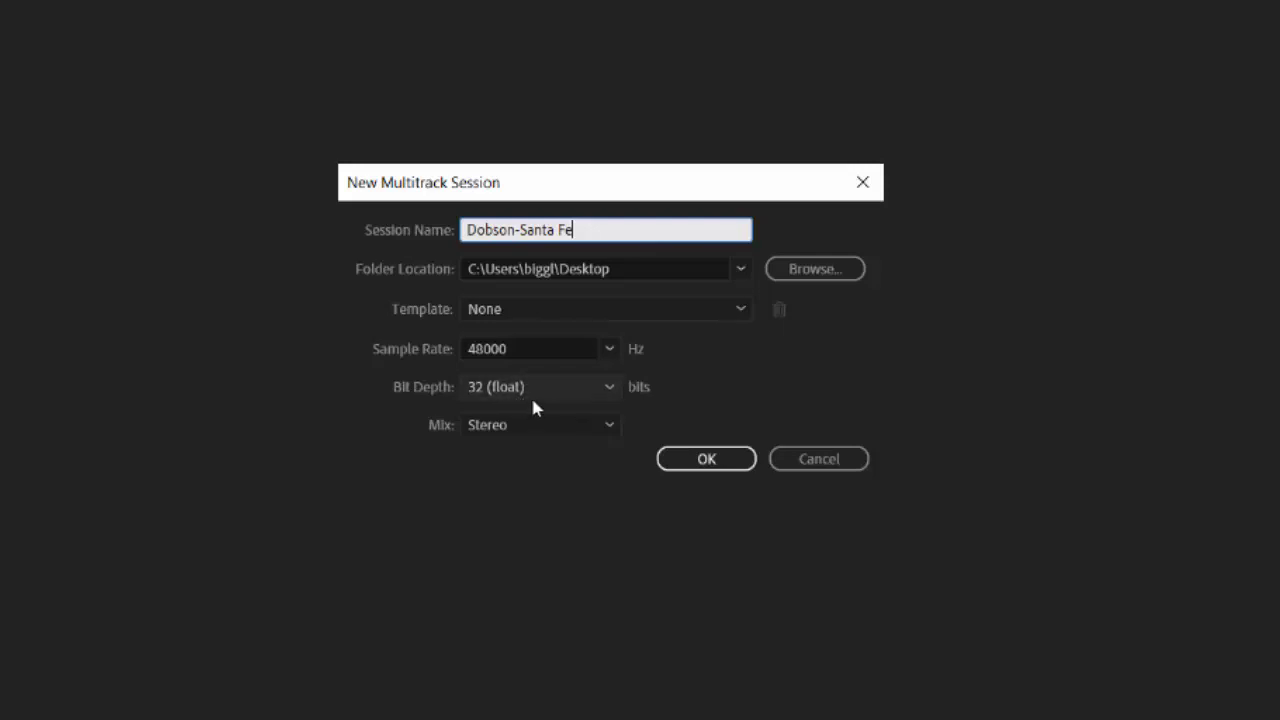
left_click(720, 460)
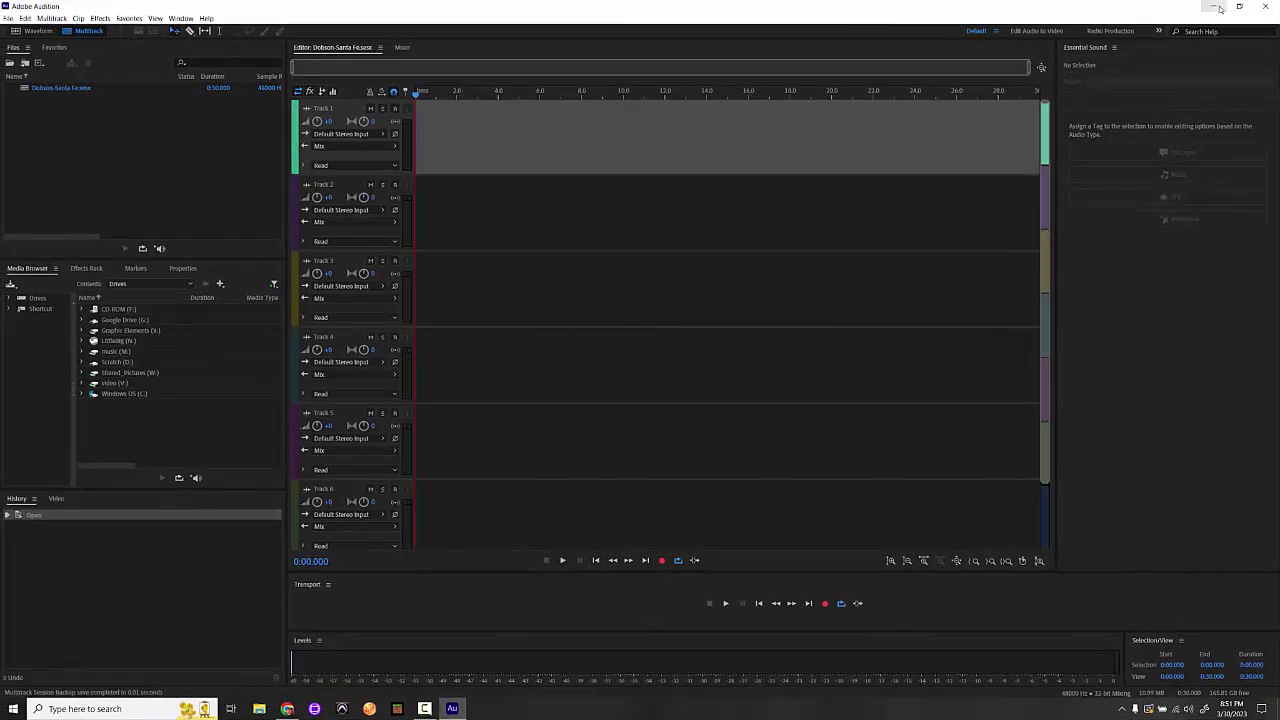
left_click(1215, 7)
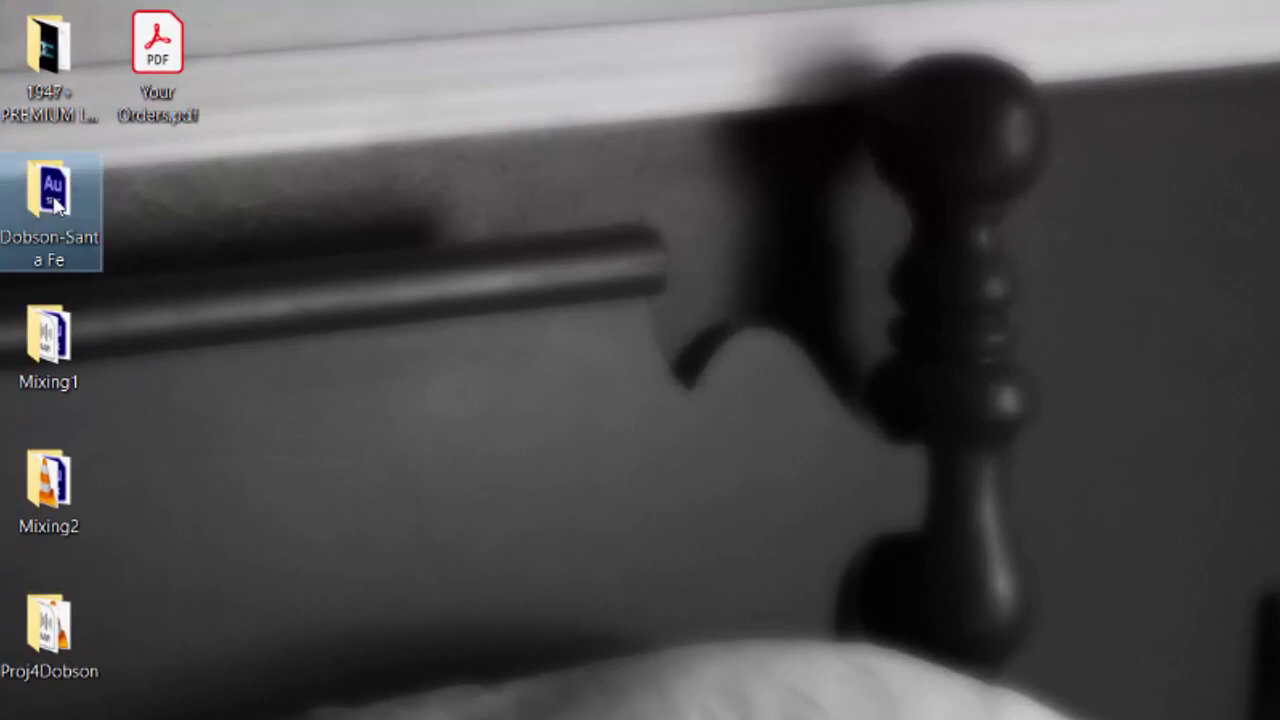
double_click(55, 204)
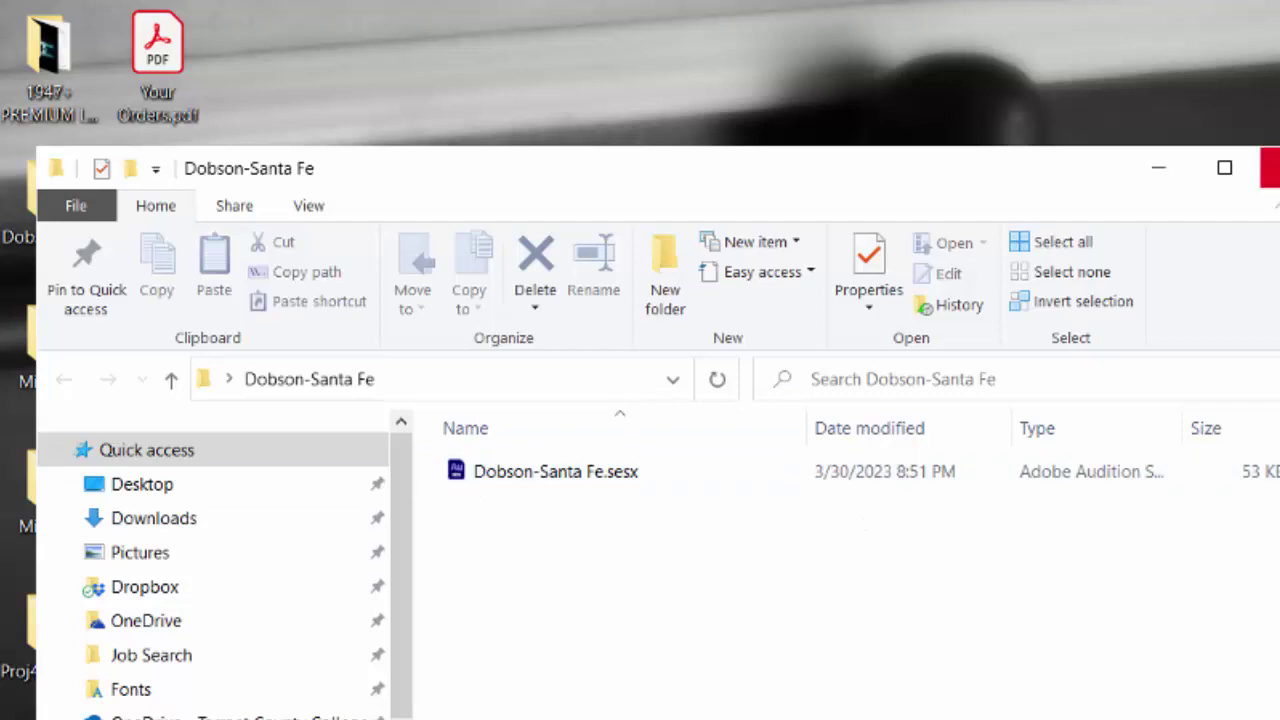
left_click(1270, 168)
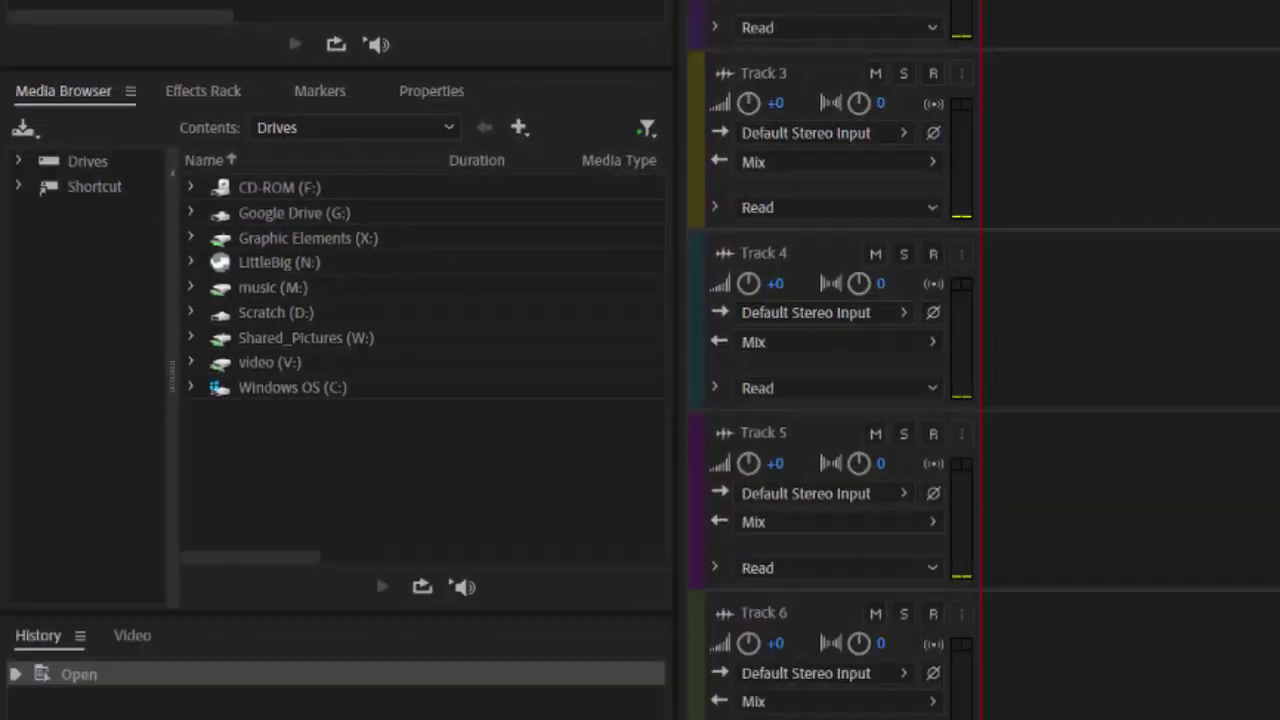
Extract Fruition_SanteFe_Full.zip in Downloads into its own folder with 7-Zip, then close Explorer
key("super+e")
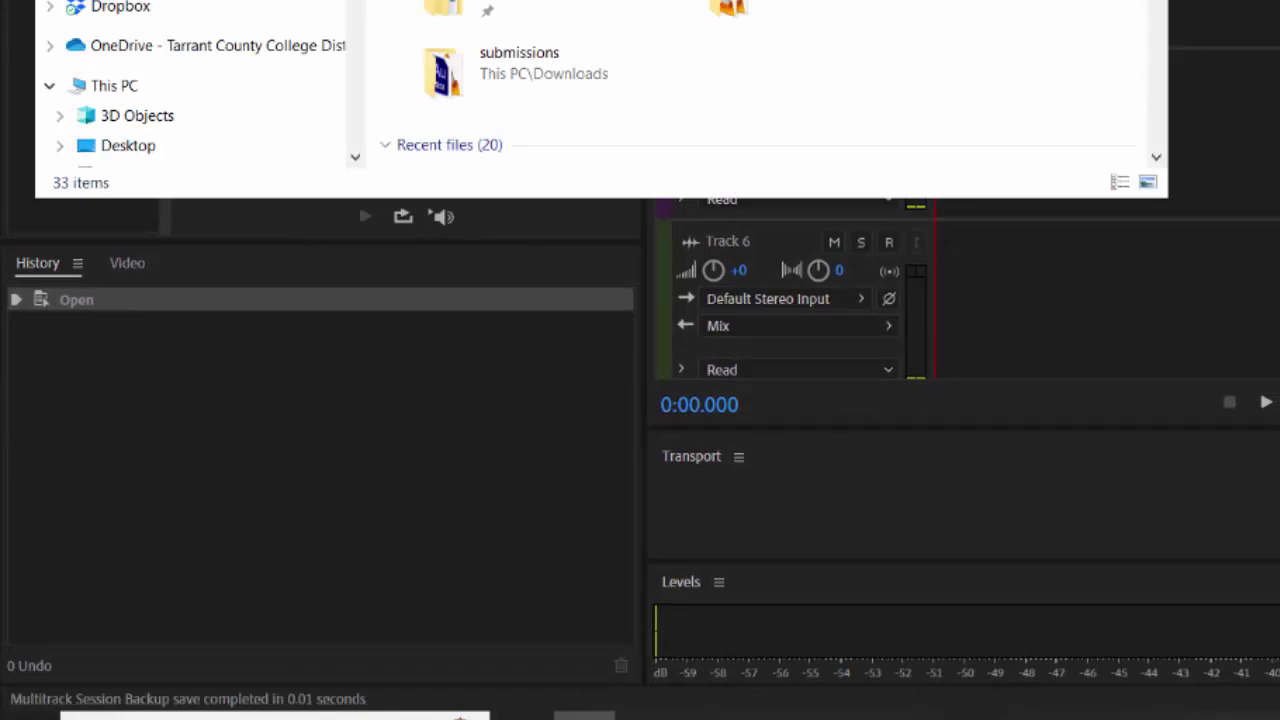
double_click(517, 70)
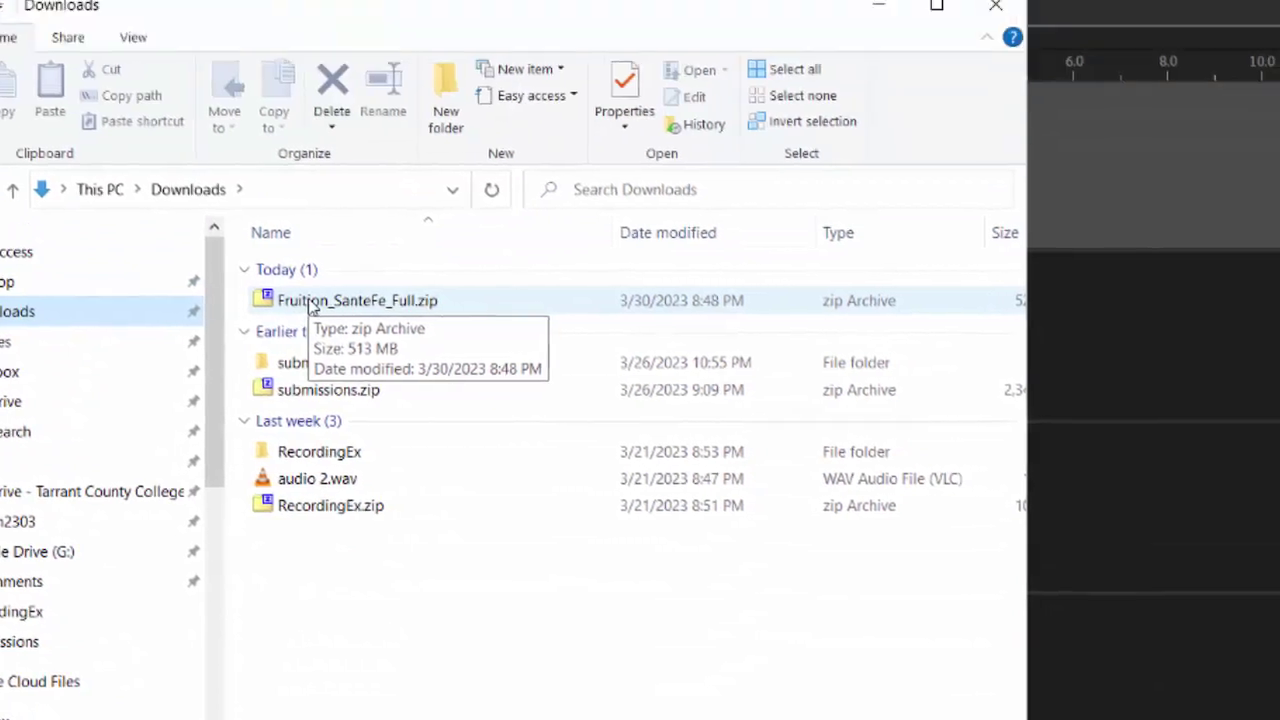
right_click(310, 301)
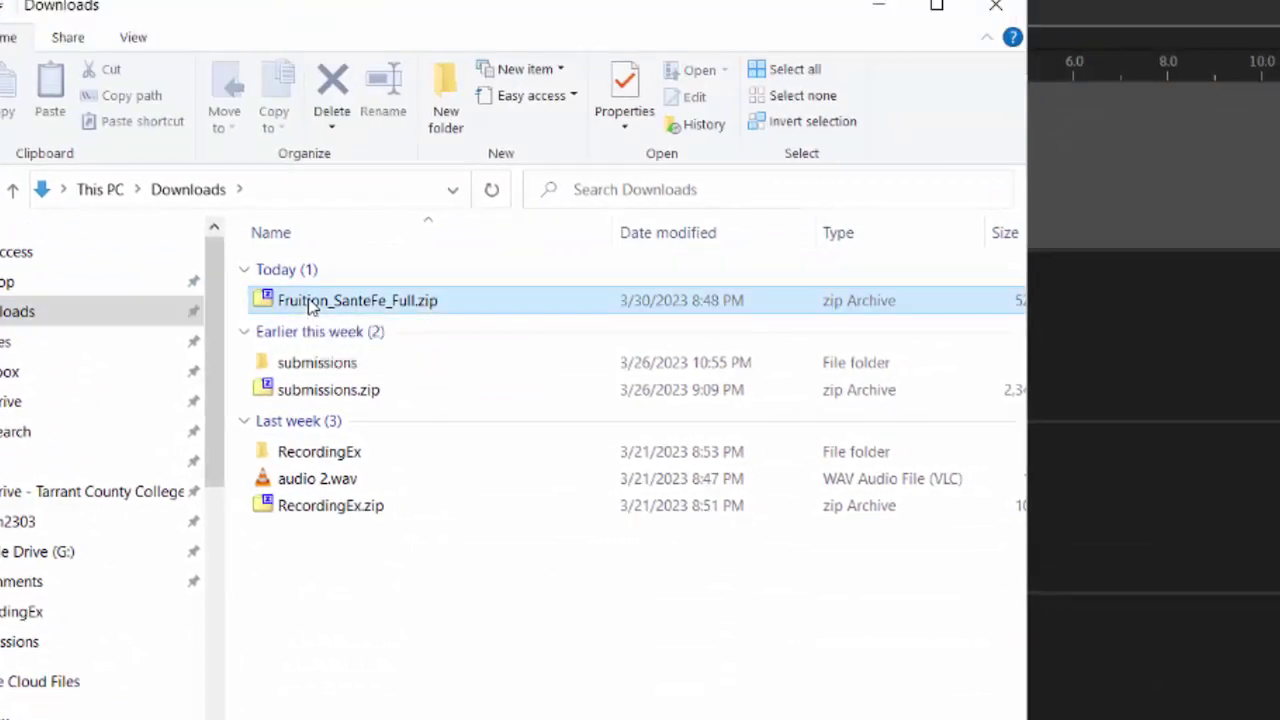
mouse_move(368, 387)
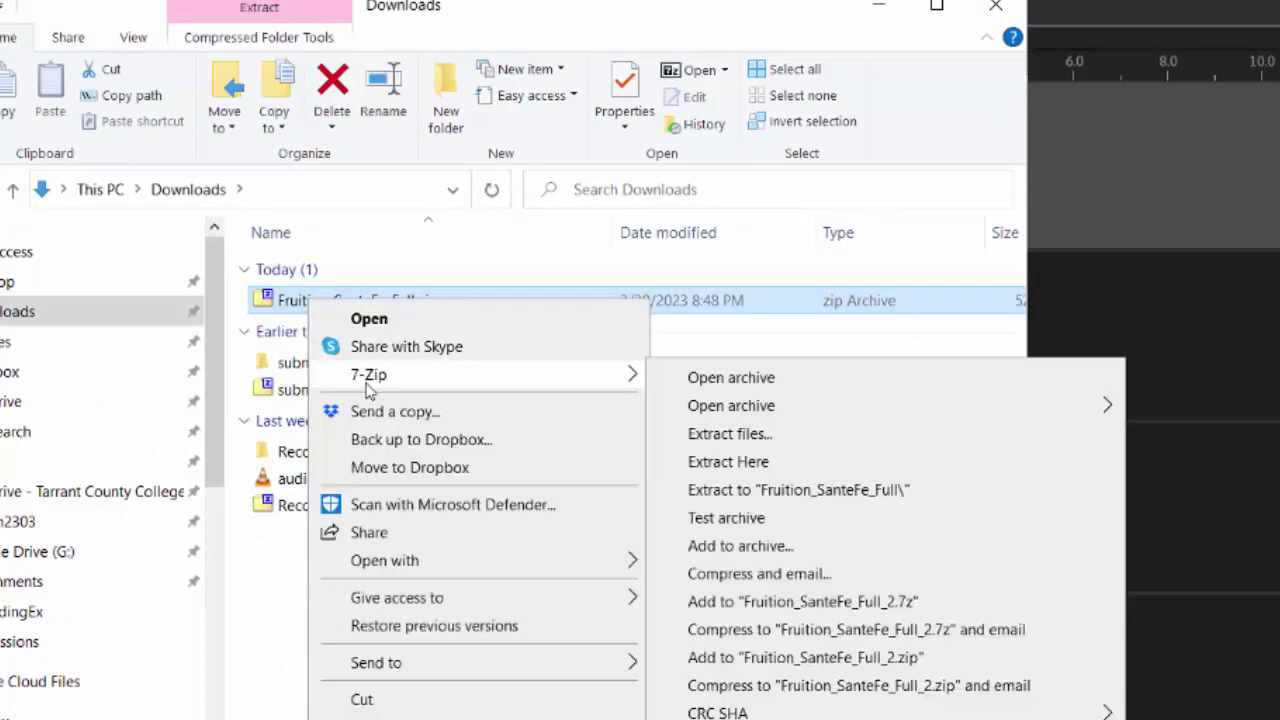
left_click(722, 492)
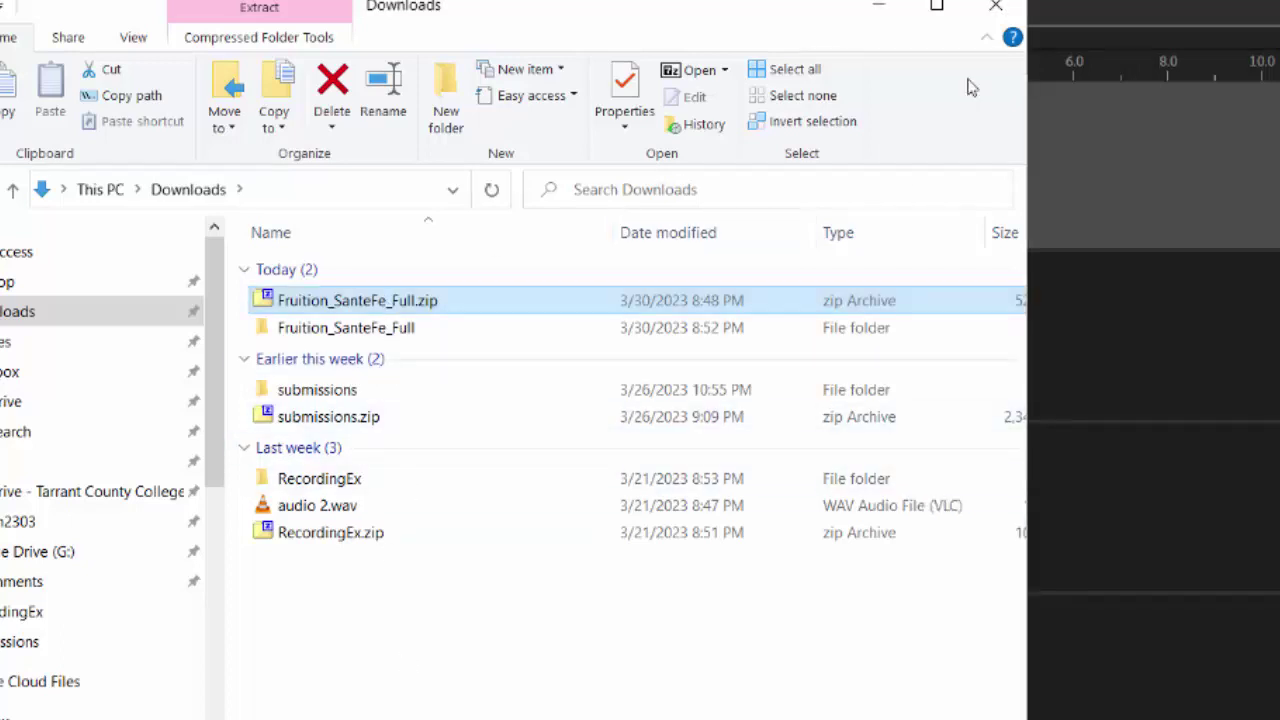
left_click(995, 6)
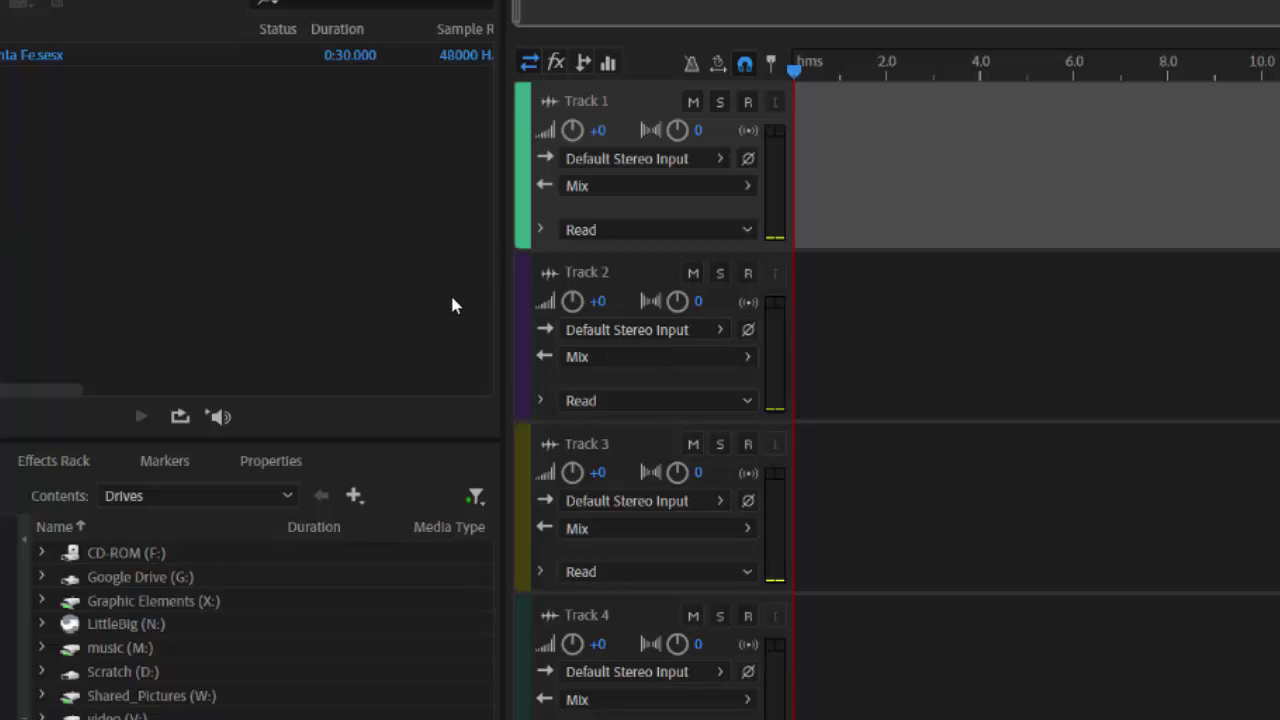
Import all .wav stems from Downloads > Fruition_SanteFe_Full > 45. Fruition - Sante Fe
right_click(76, 142)
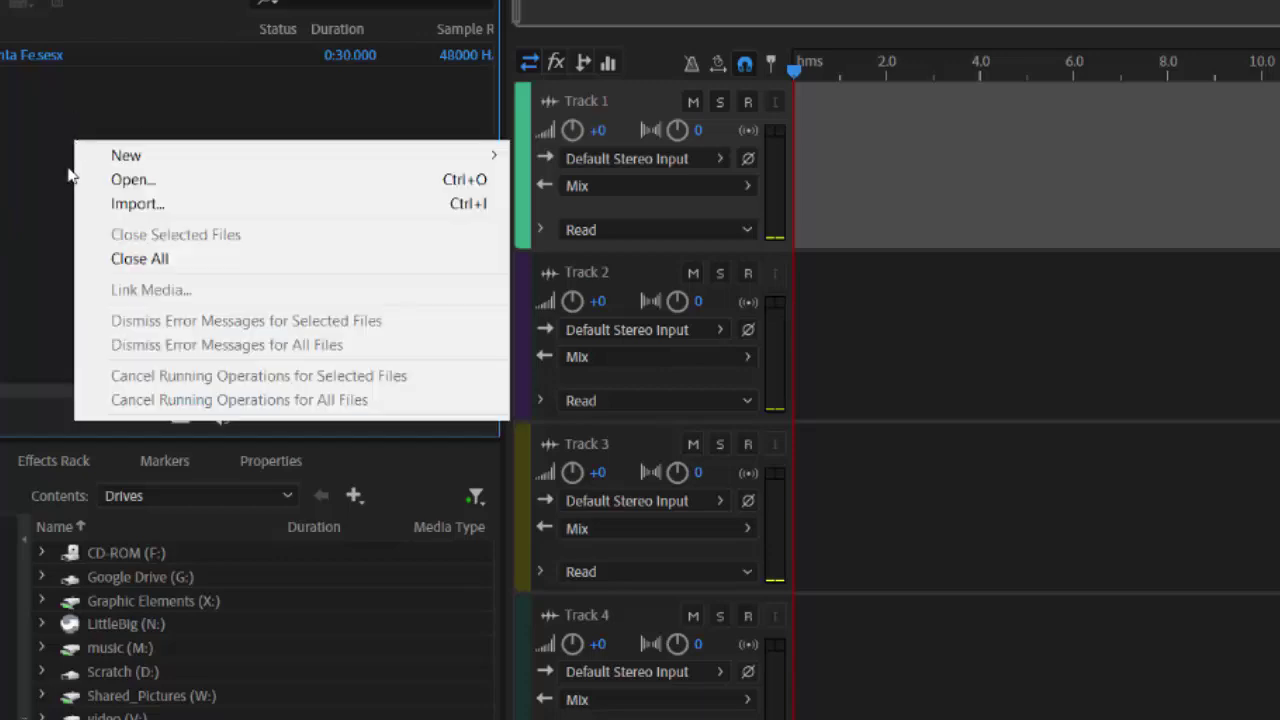
key("Escape")
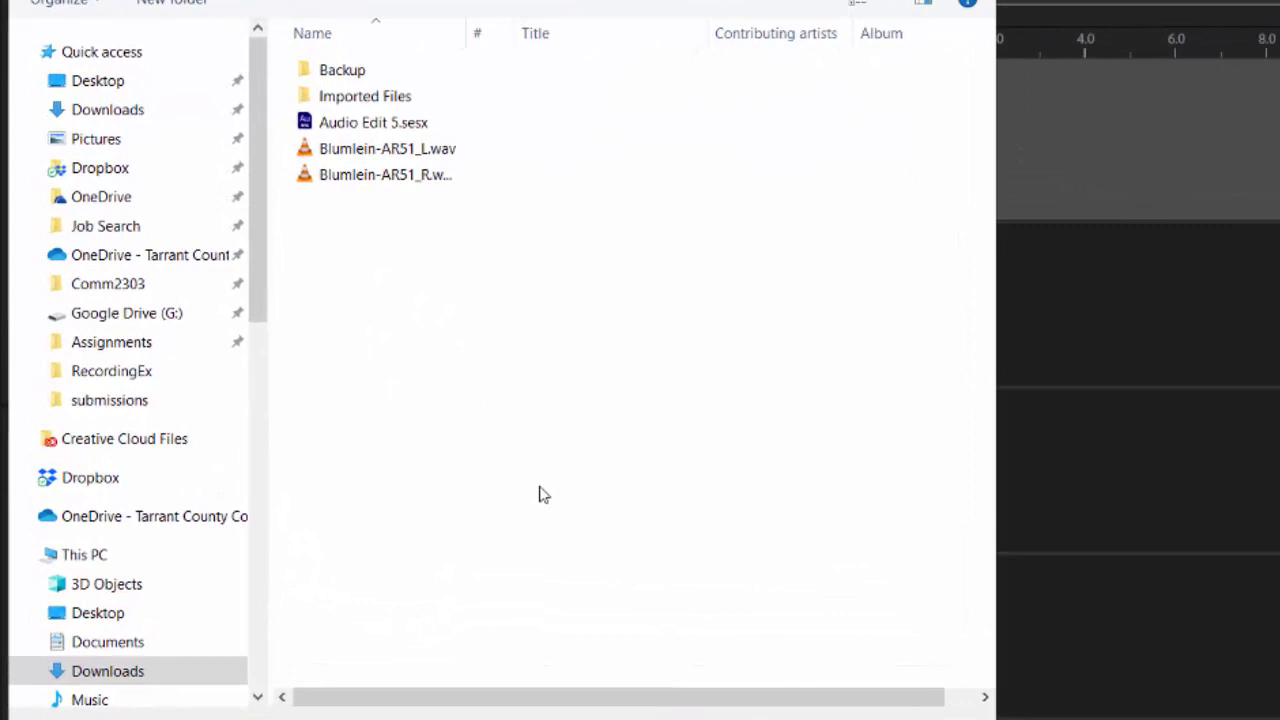
left_click(101, 82)
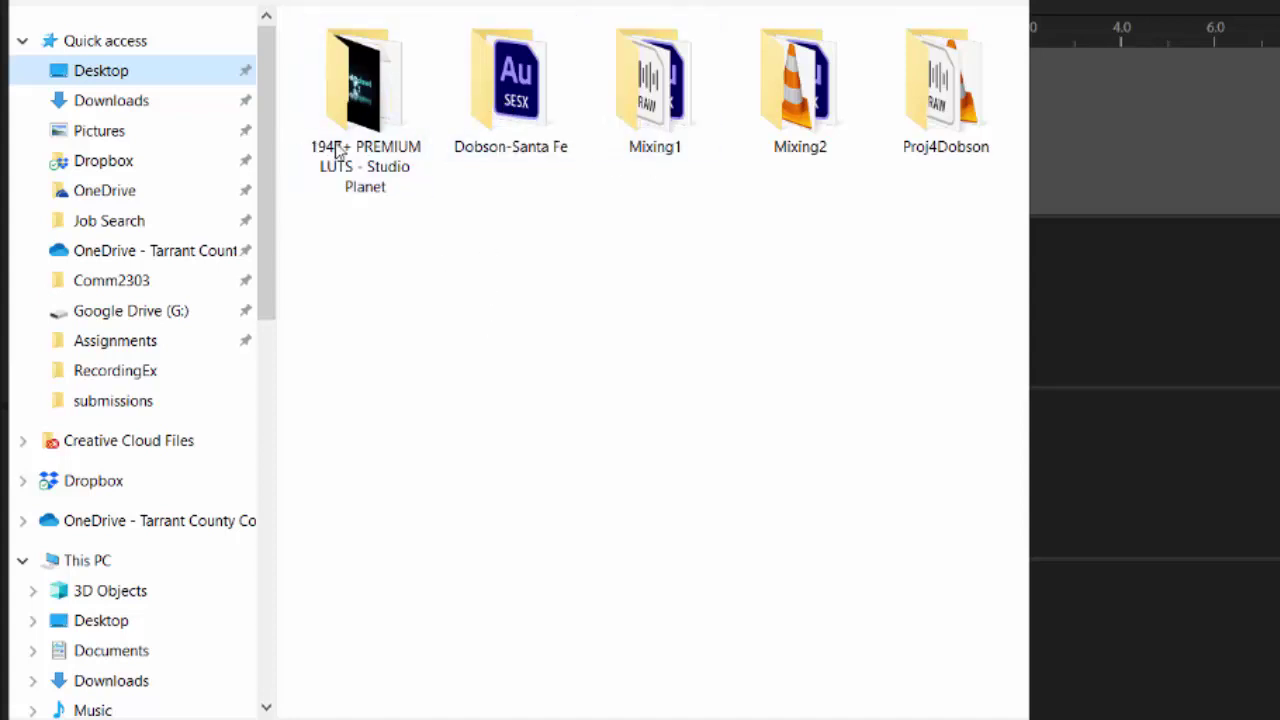
left_click(80, 104)
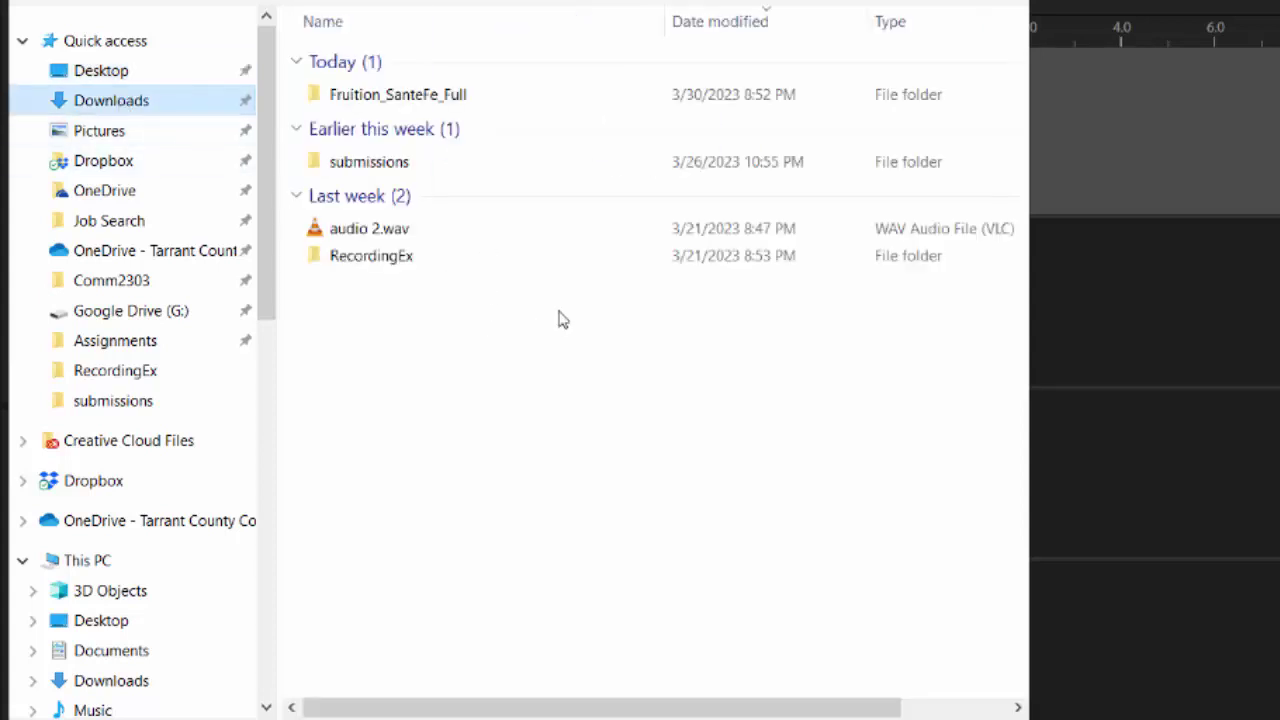
double_click(383, 94)
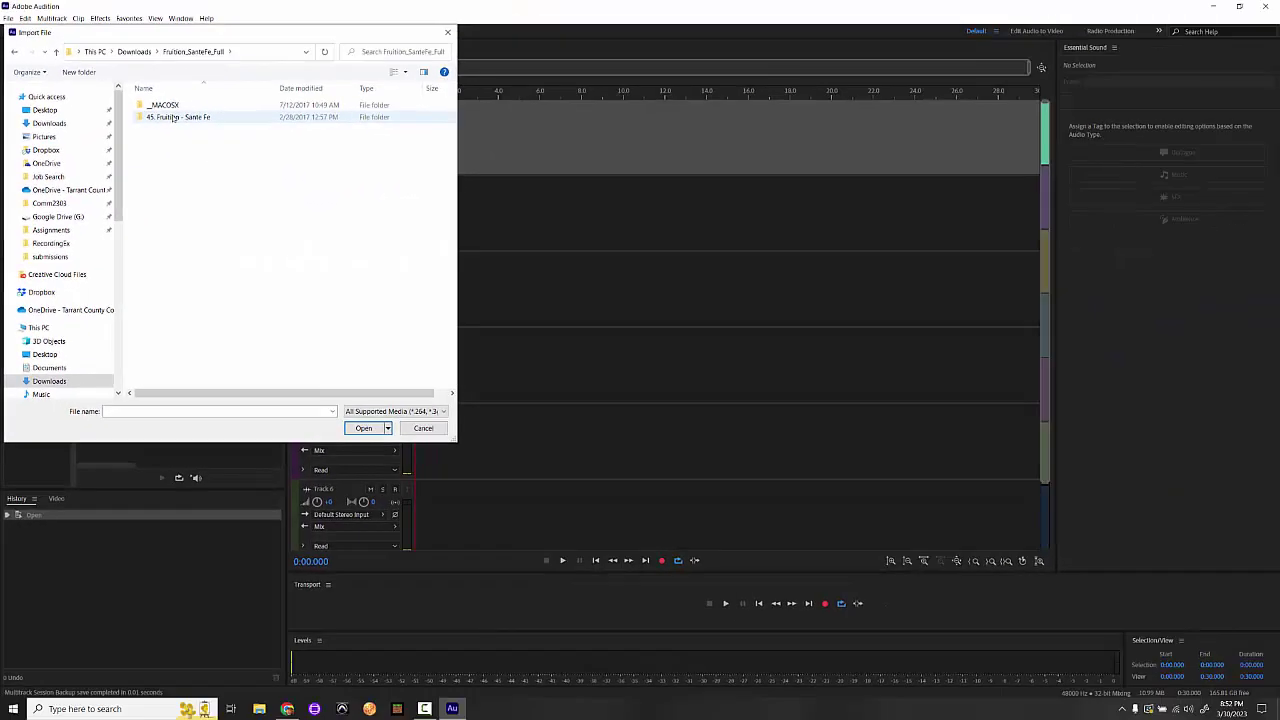
double_click(265, 106)
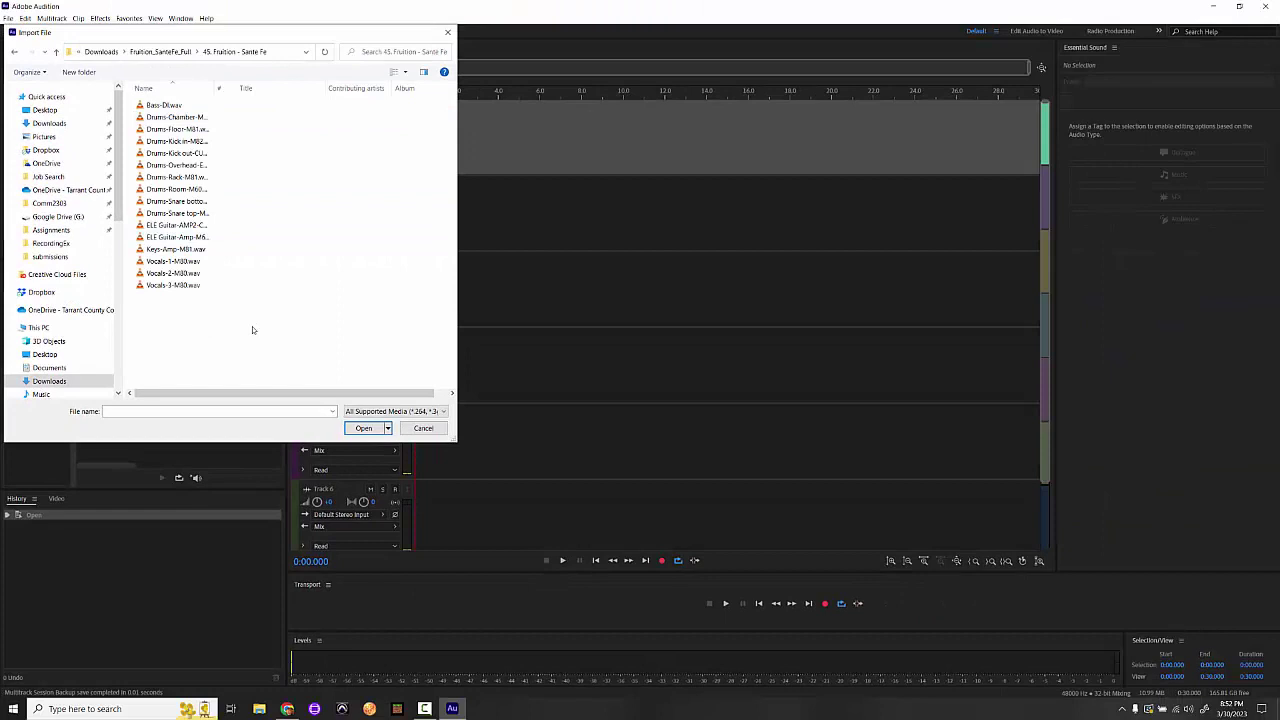
left_click_drag(253, 324, 132, 100)
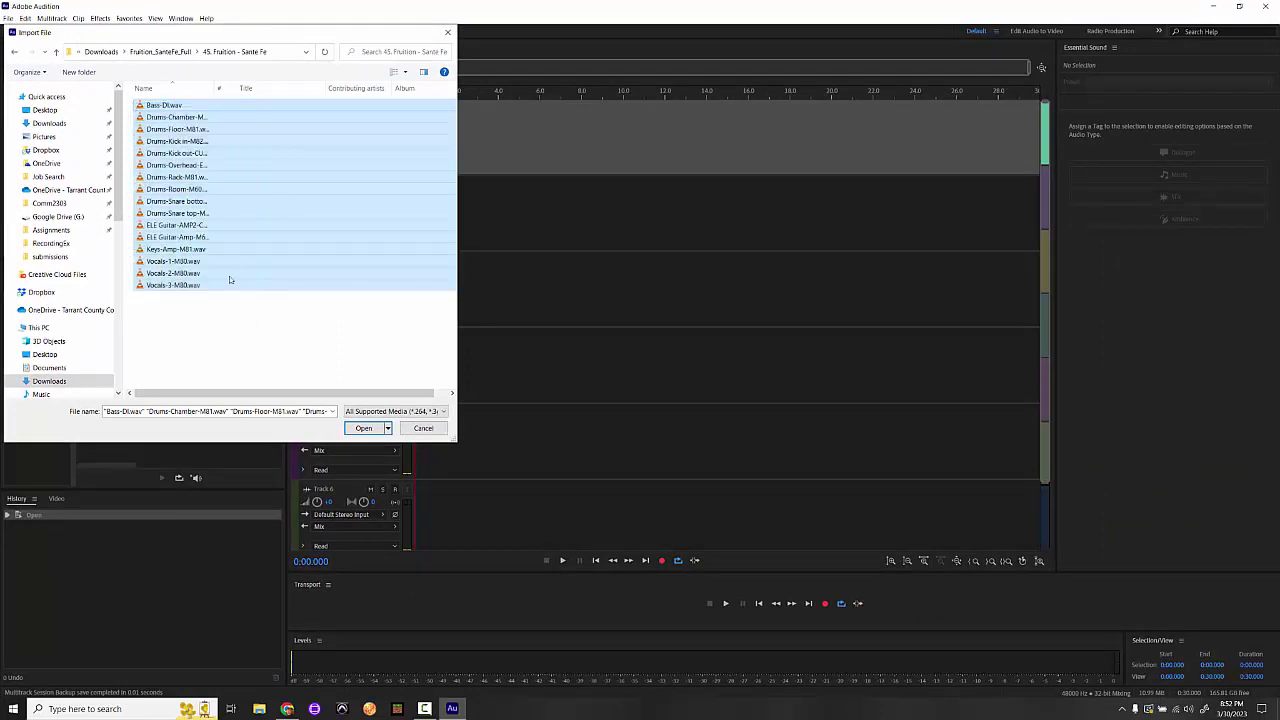
left_click(364, 428)
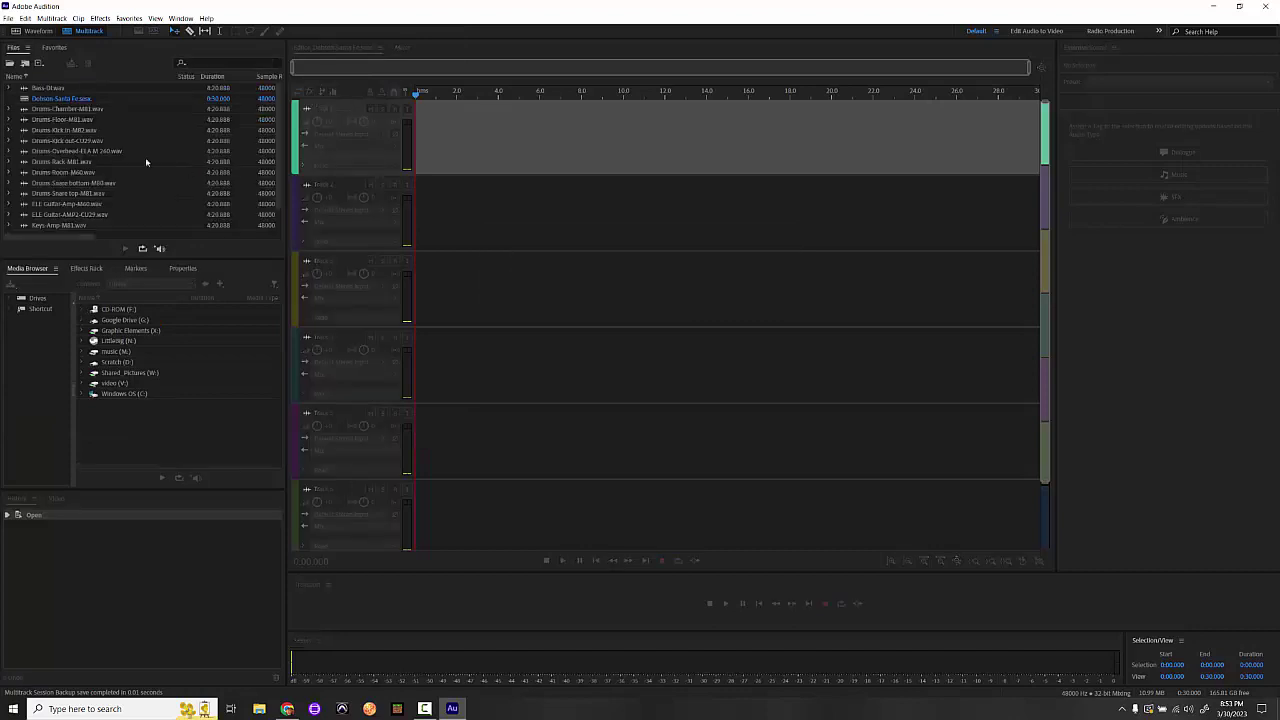
Select every imported Santa Fe stem, from Chamber-M81 onward, in the Files panel
scroll(70, 145, "down", 1)
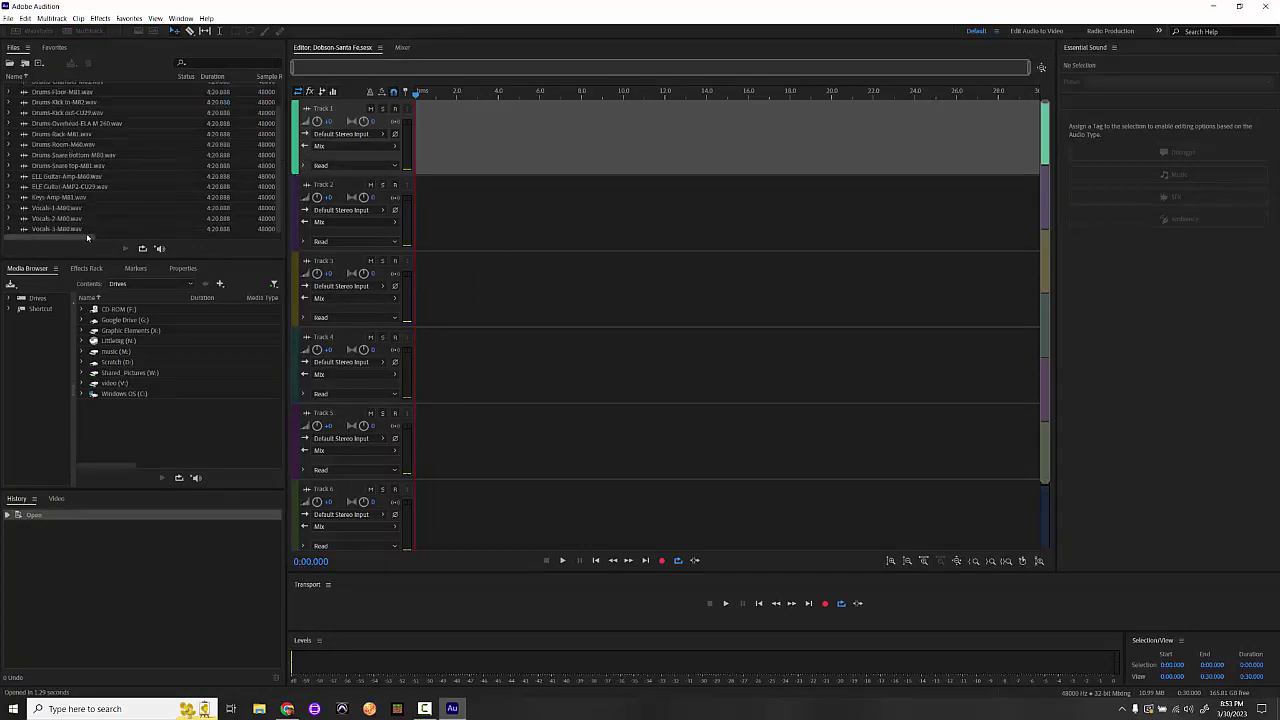
left_click_drag(50, 237, 82, 237)
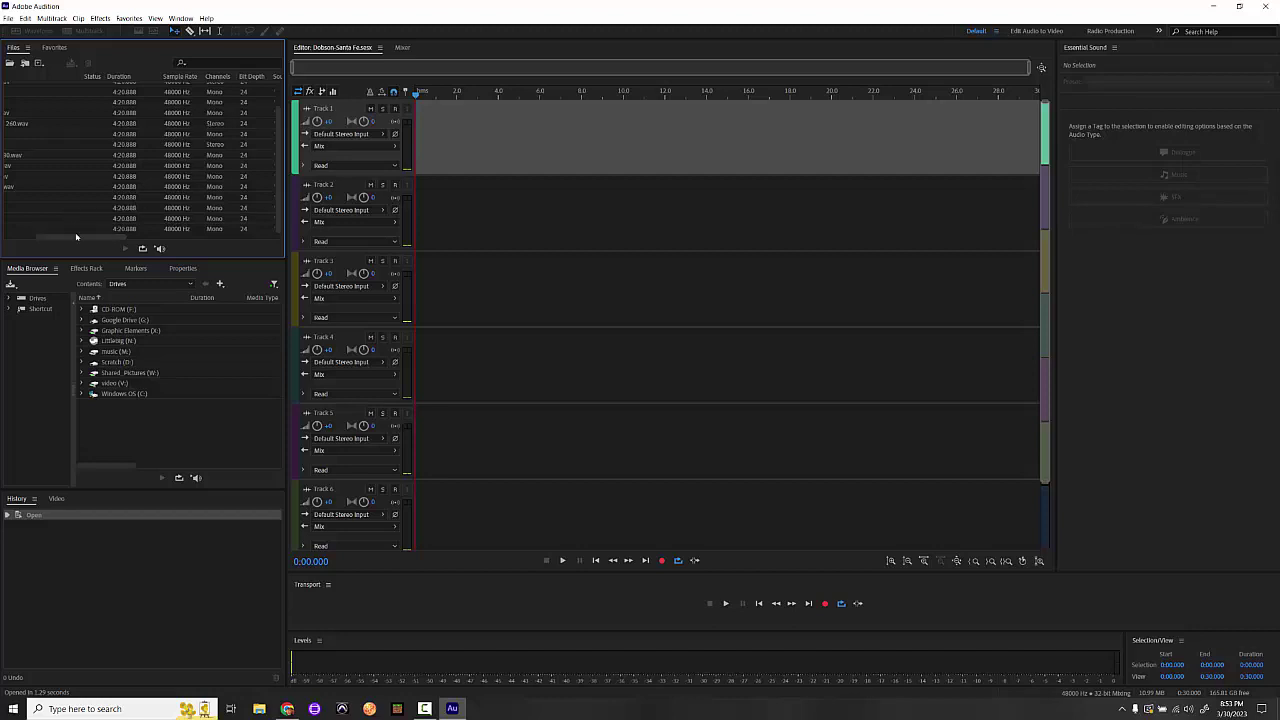
left_click_drag(77, 238, 45, 238)
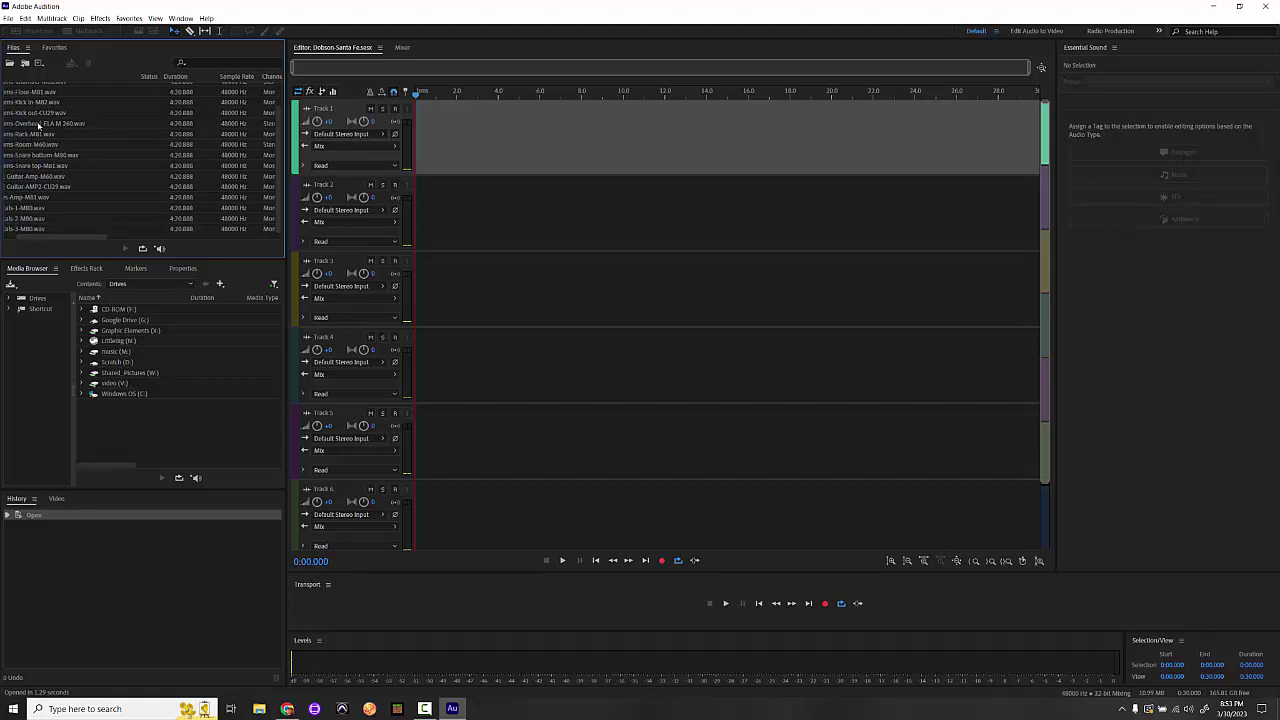
left_click(38, 125)
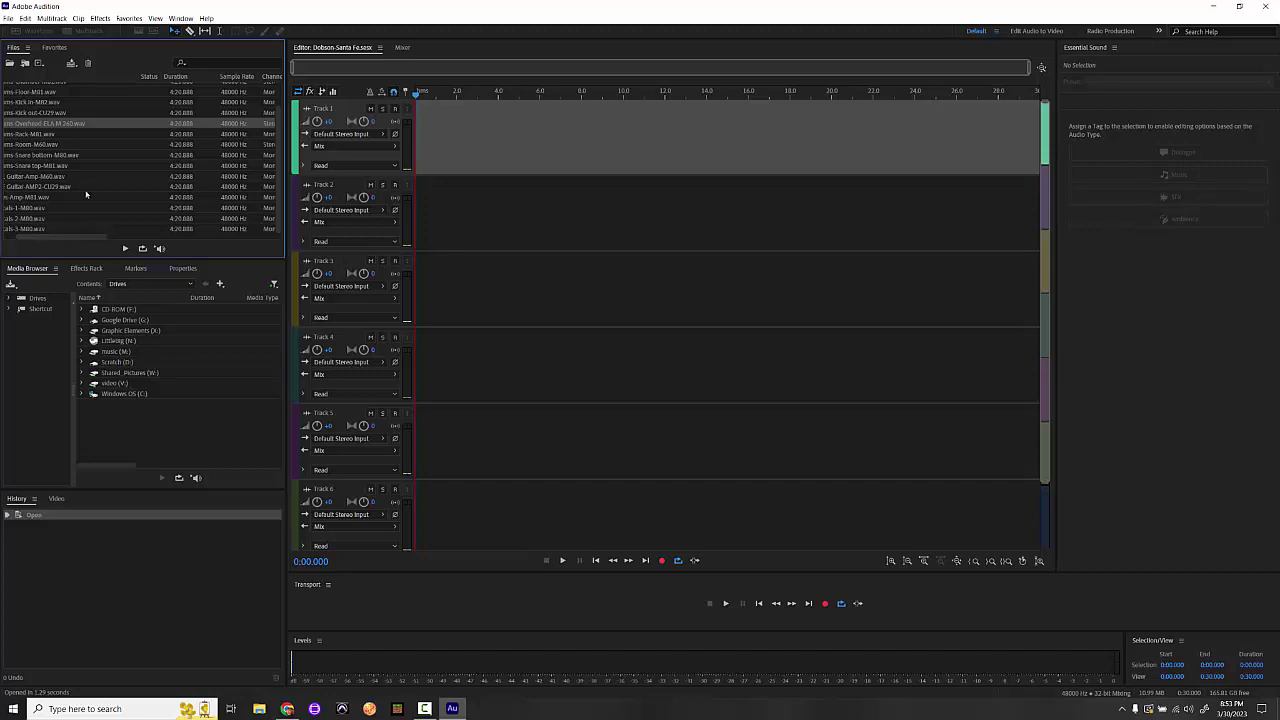
scroll(20, 170, "up", 1)
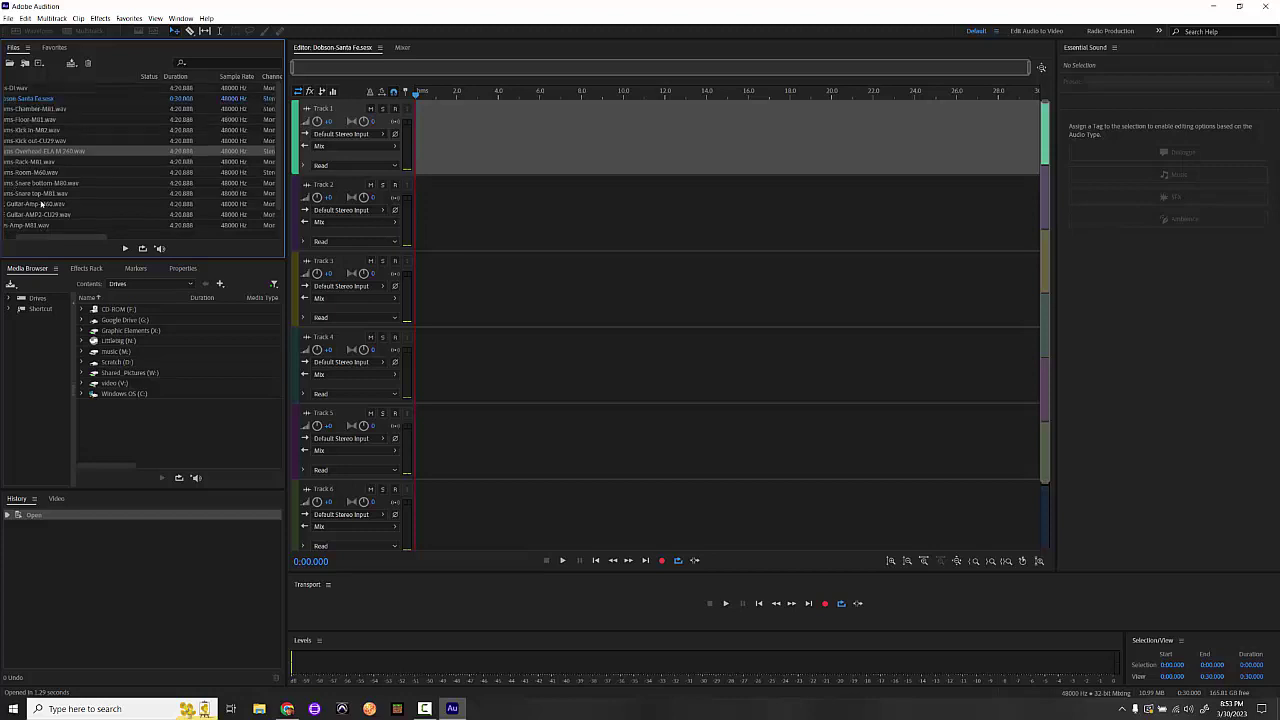
left_click(27, 110)
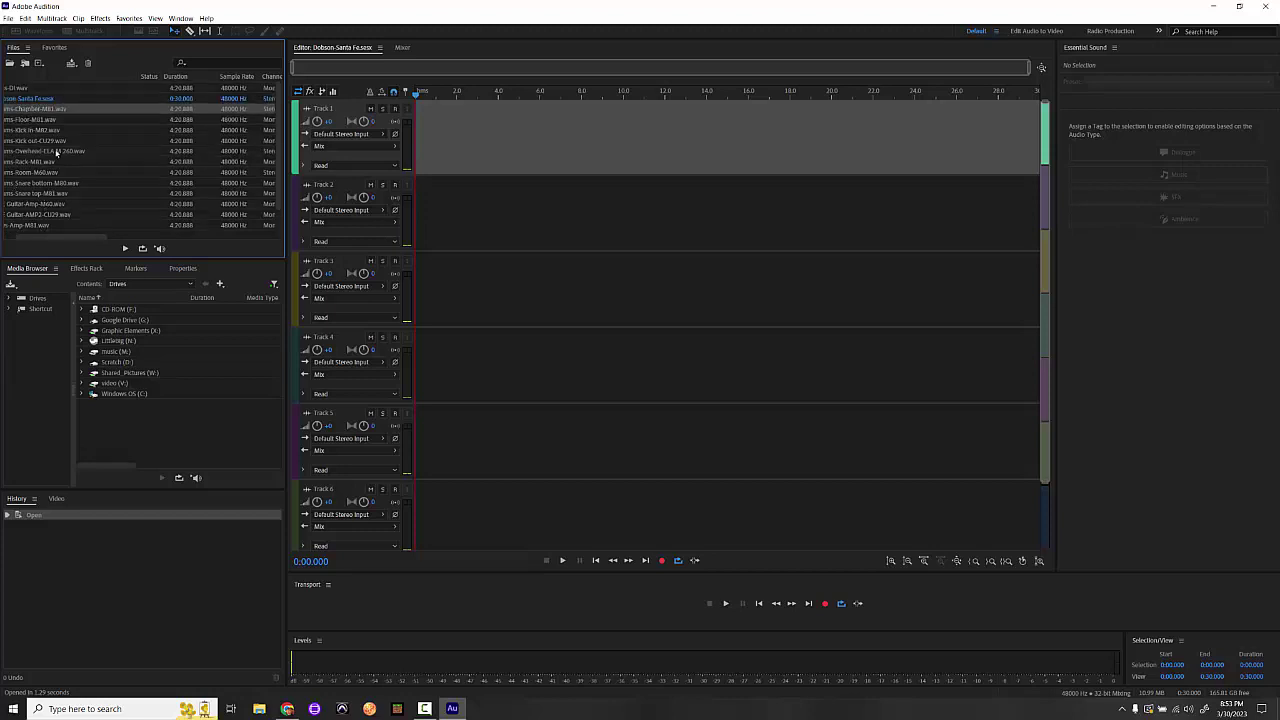
scroll(56, 152, "down", 1)
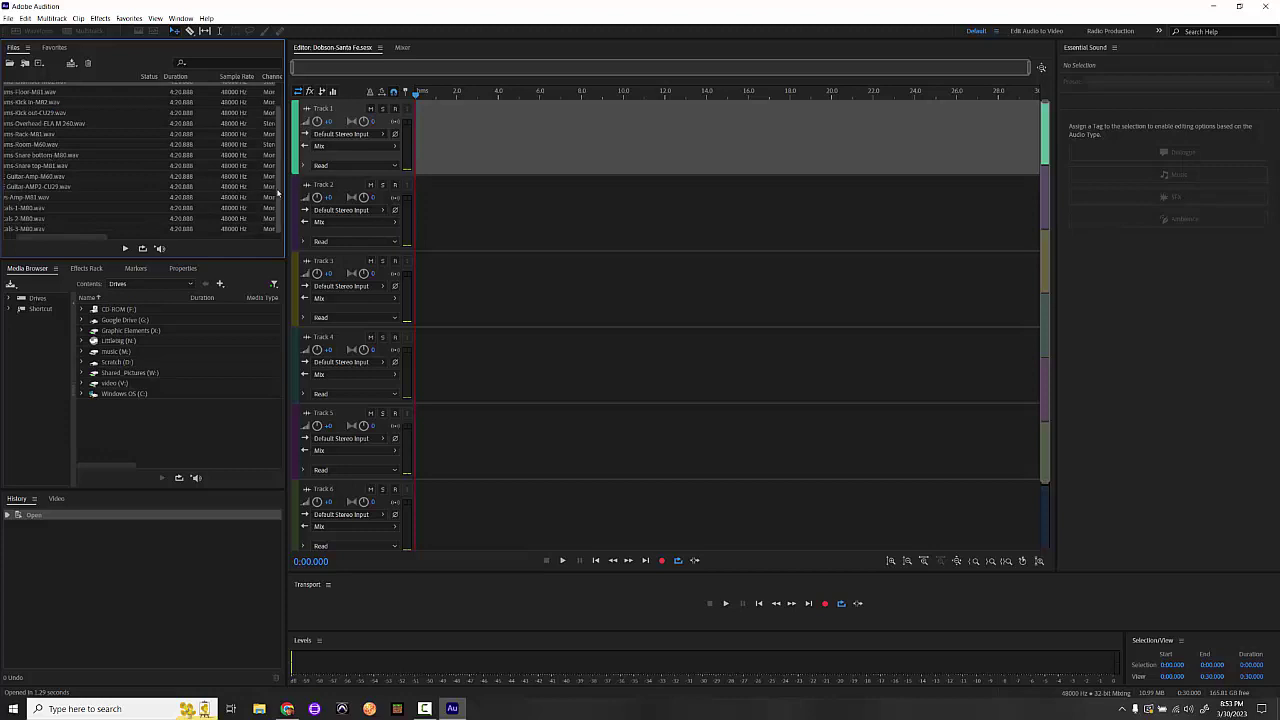
left_click(9, 229, "shift")
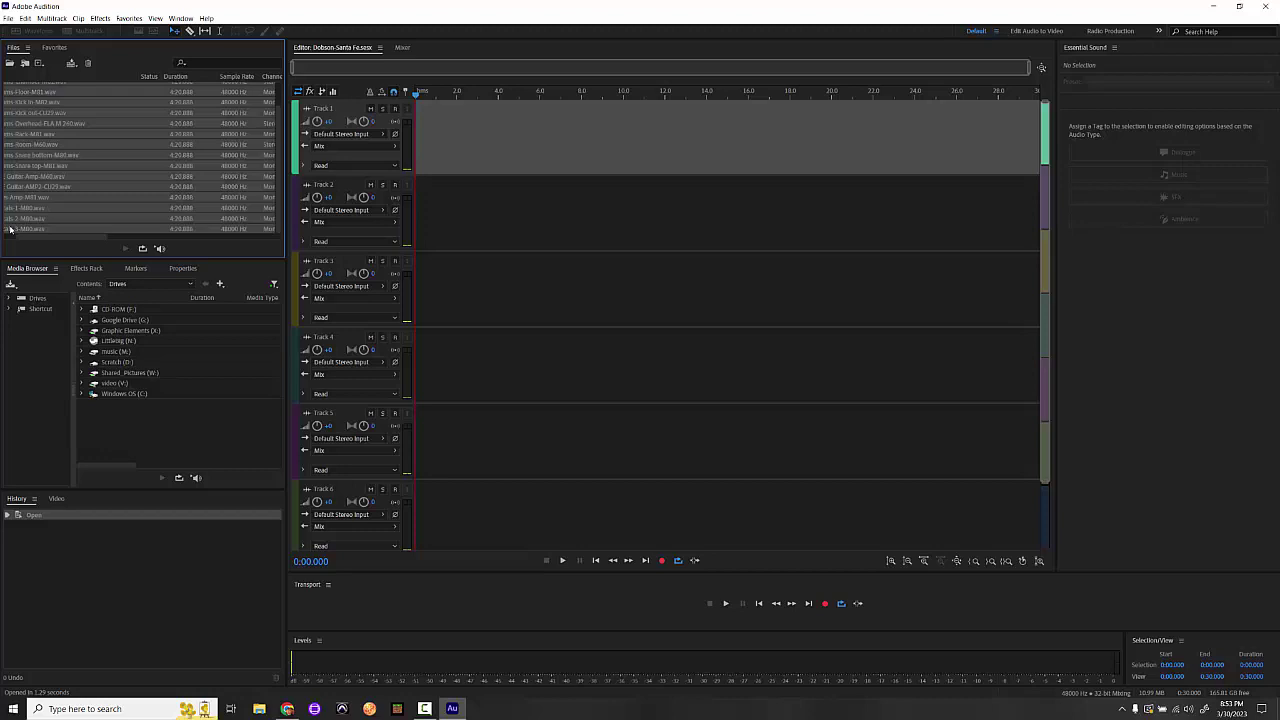
Drop the selected stems onto Track 1 so each becomes a clip on its own track
left_click_drag(9, 229, 393, 131)
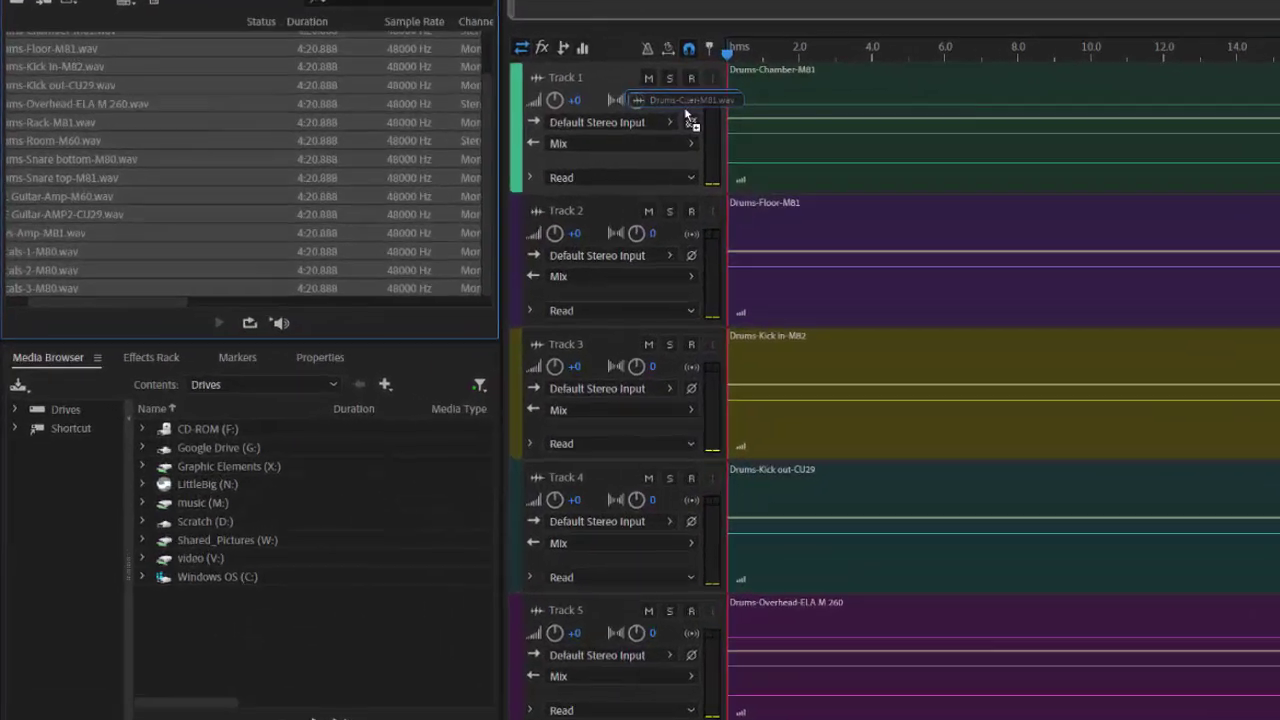
left_click_drag(688, 118, 690, 121)
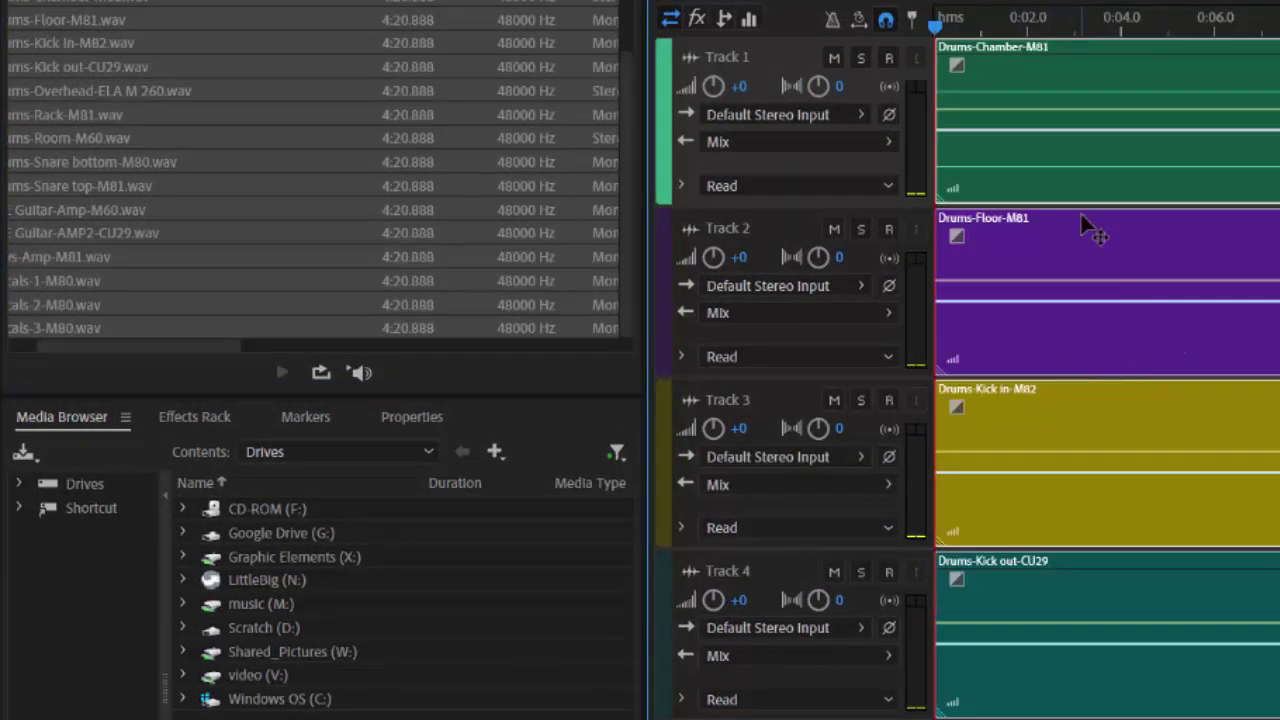
scroll(1080, 211, "down", 6)
scroll(1082, 224, "down", 10)
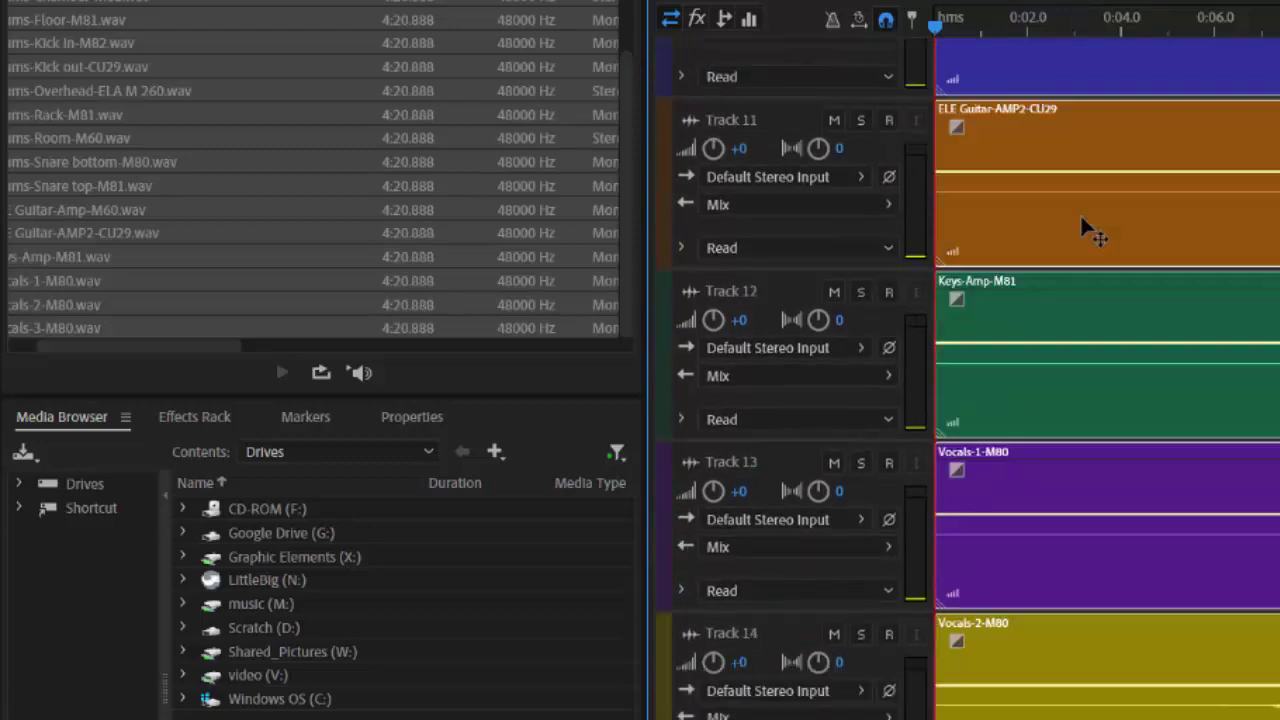
scroll(1081, 218, "up", 2)
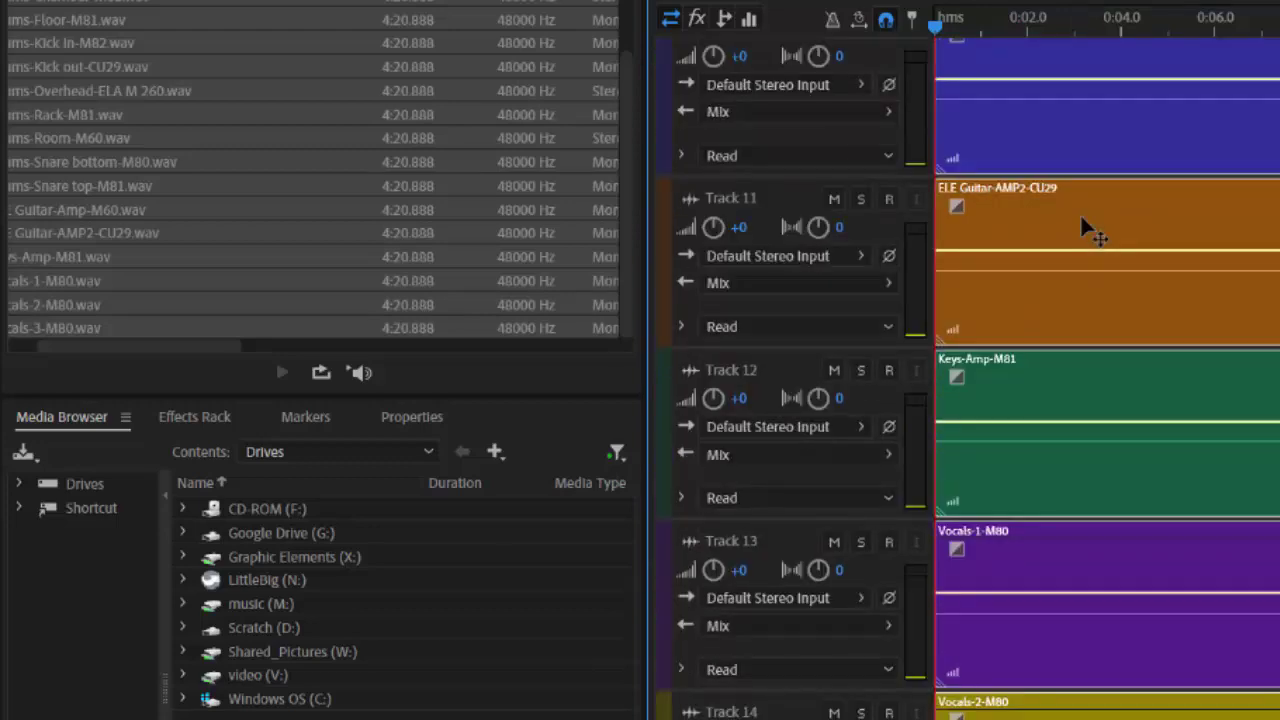
scroll(1081, 218, "up", 3)
scroll(1082, 224, "up", 12)
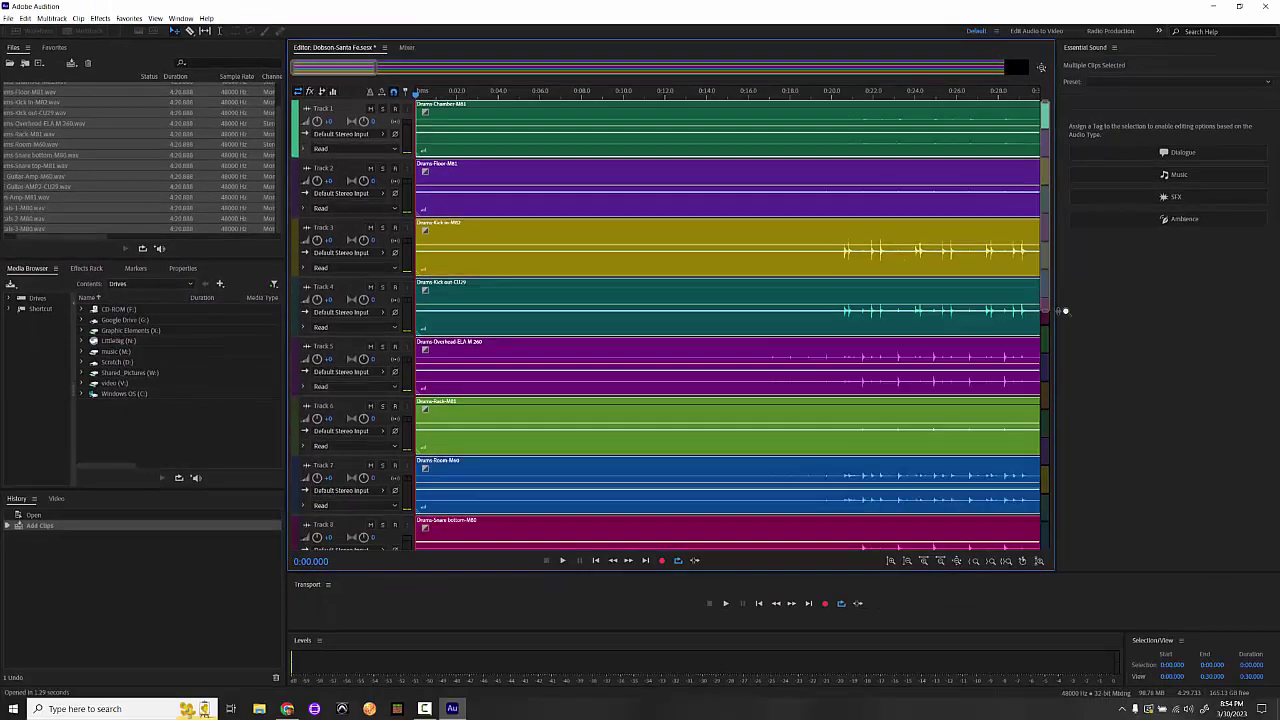
scroll(1065, 311, "down", 5)
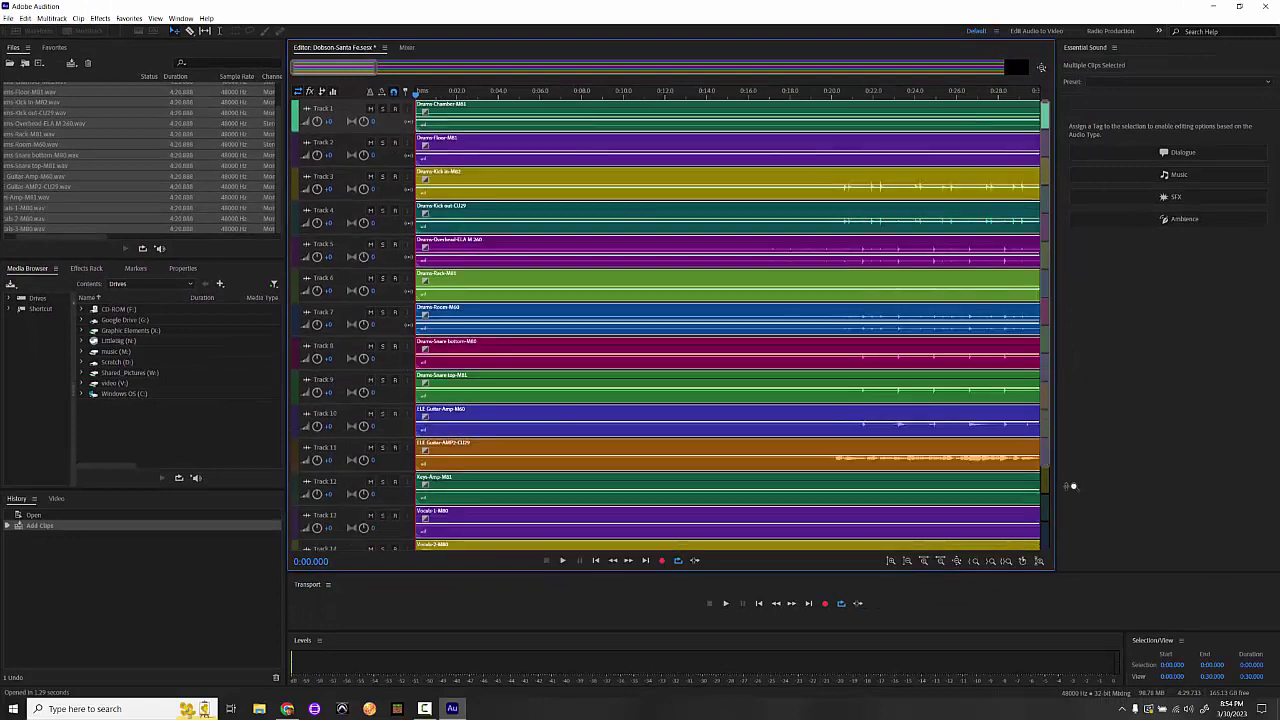
scroll(1069, 522, "up", 1)
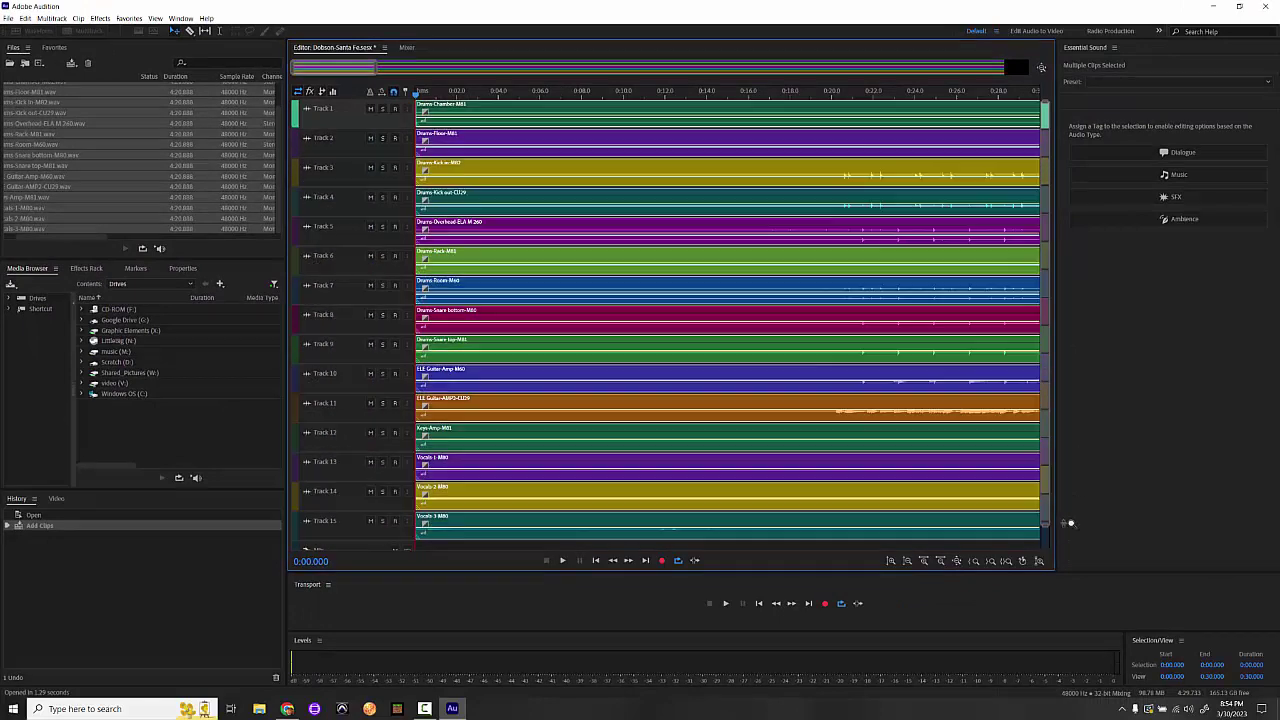
Enlarge the track height so each track's volume and pan controls are visible
scroll(1069, 522, "up", 4)
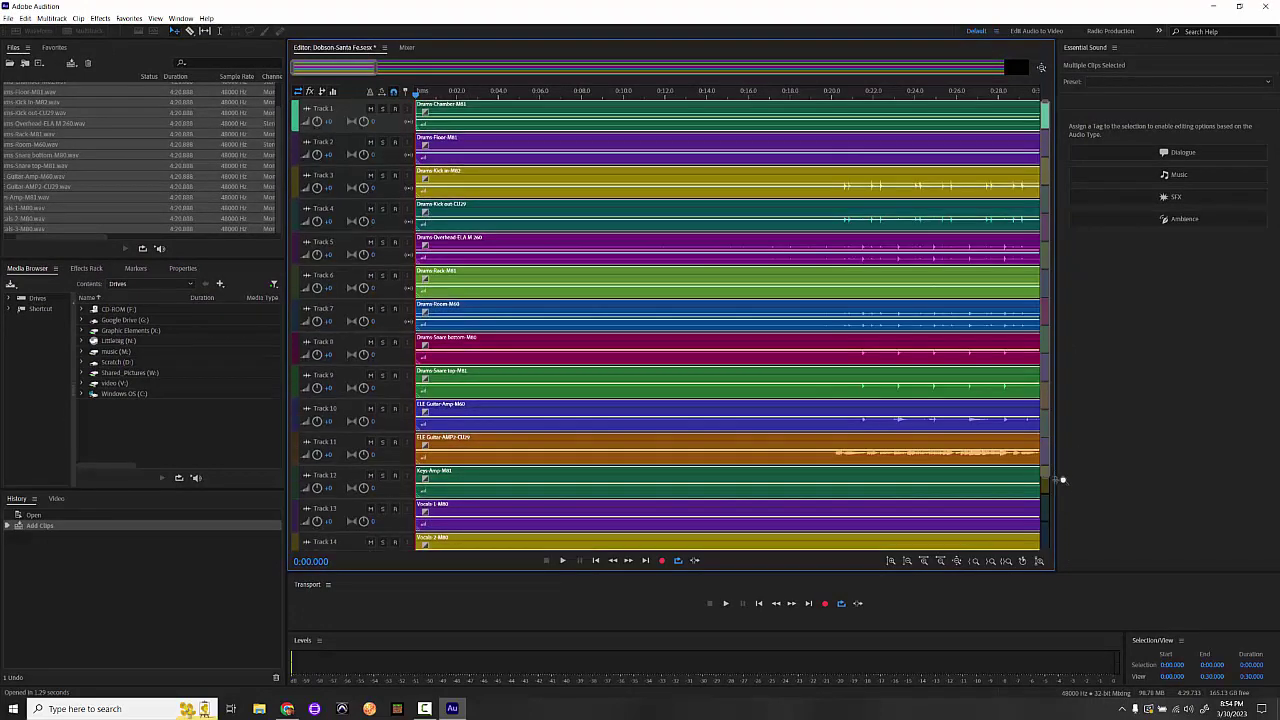
left_click_drag(1062, 479, 1050, 423)
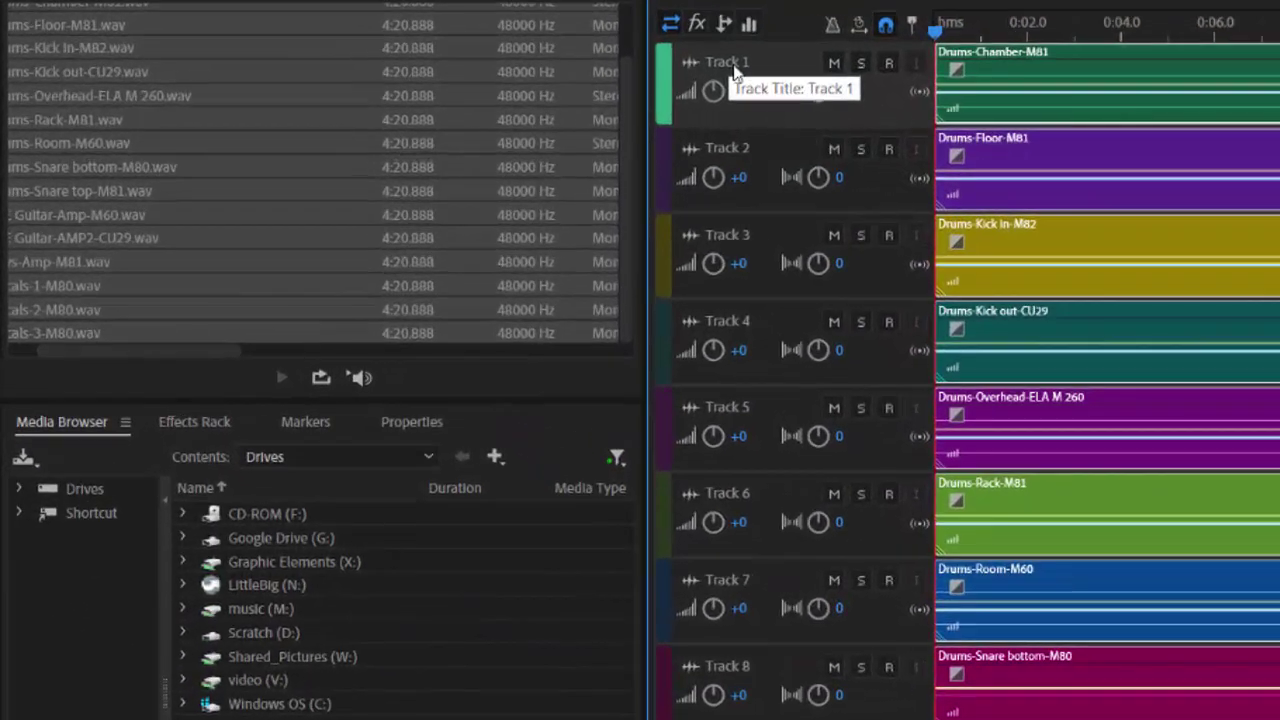
Rename Tracks 1–5 to Drum-Chamber, Drums-Floor, Drum-Kick In, Drum-Kick and Drums-Overhead
left_click(324, 109)
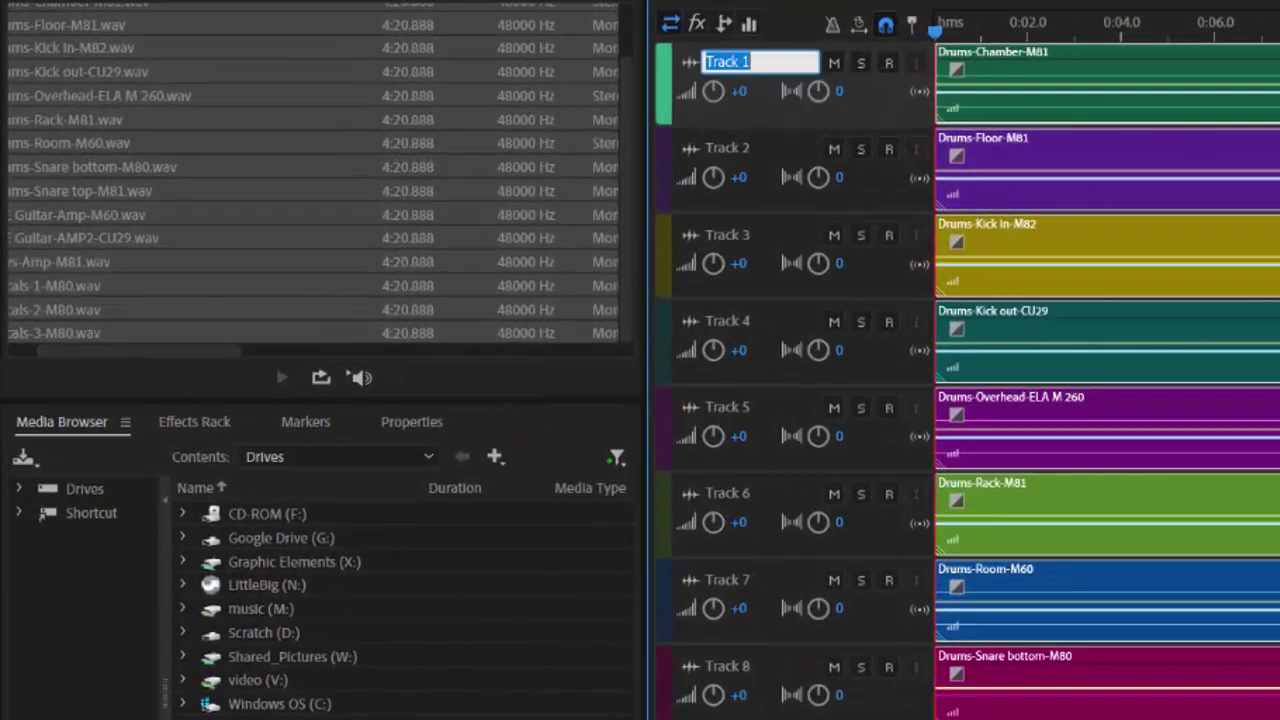
type("Drum-Chamber")
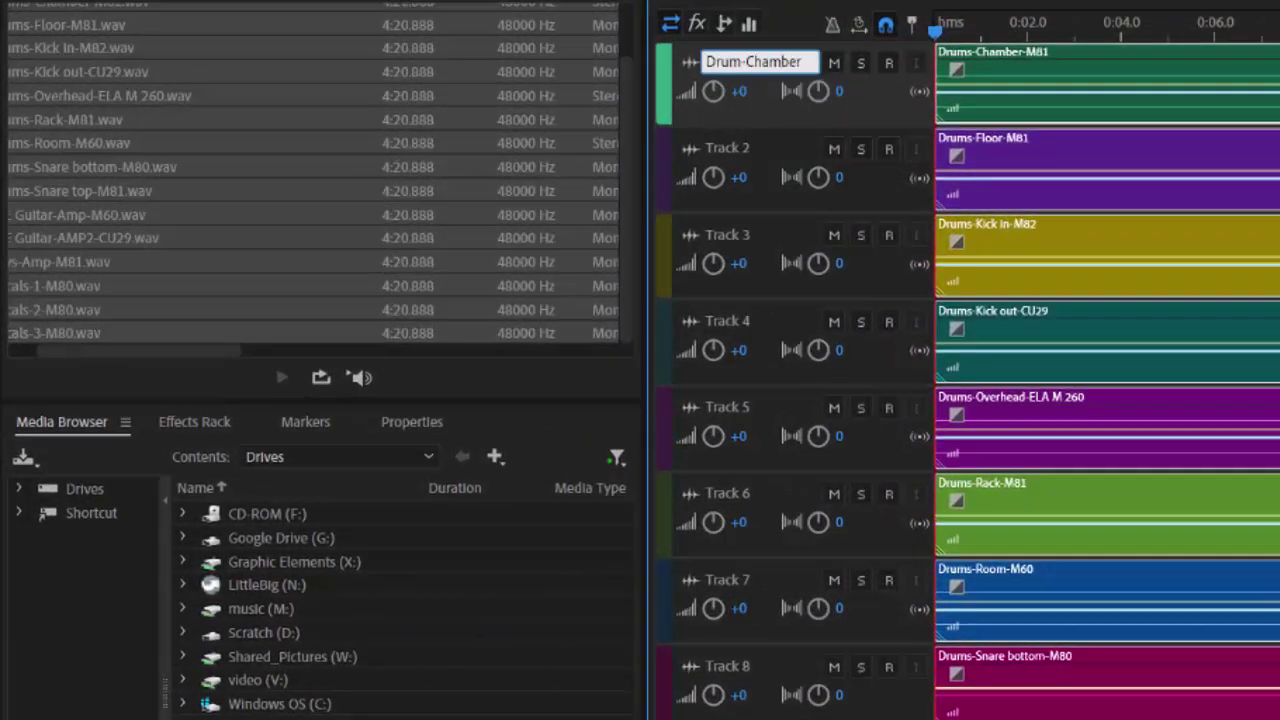
key("Return")
left_click(727, 148)
type("Drums-Floor")
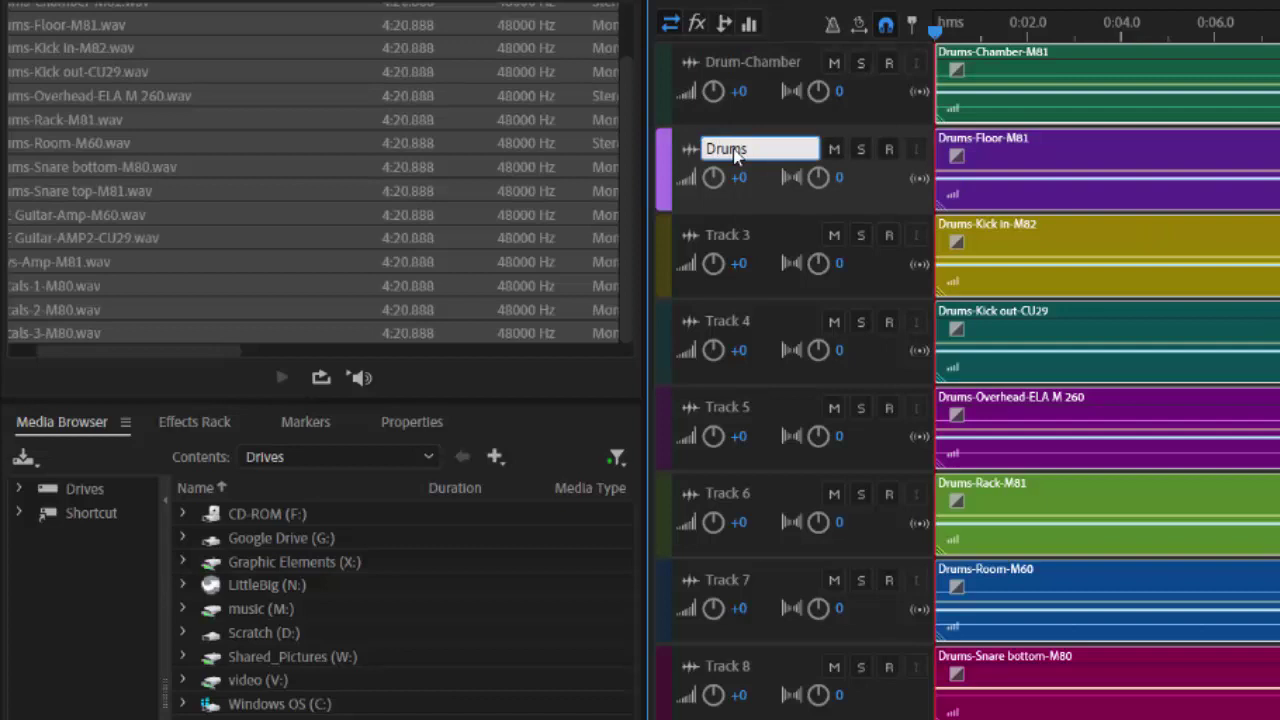
left_click(737, 234)
left_click(737, 234)
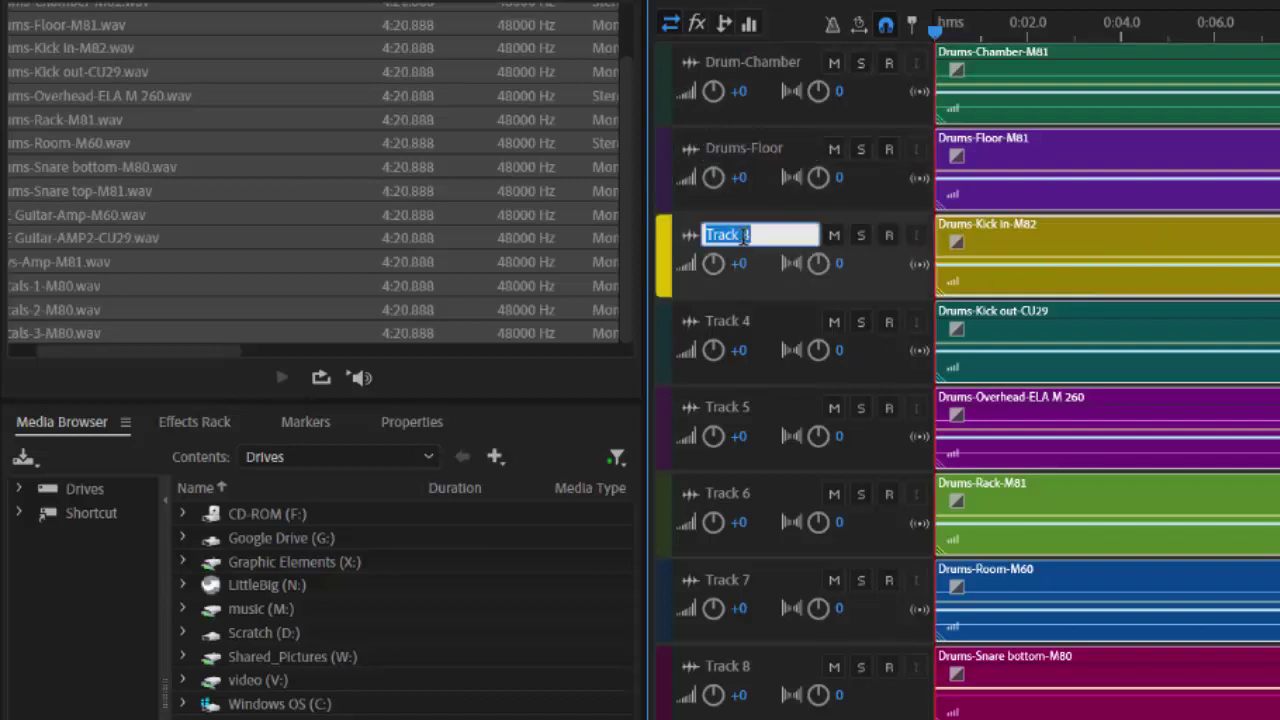
type("Drum-Kick In")
left_click(761, 316)
type("Drum-Kick")
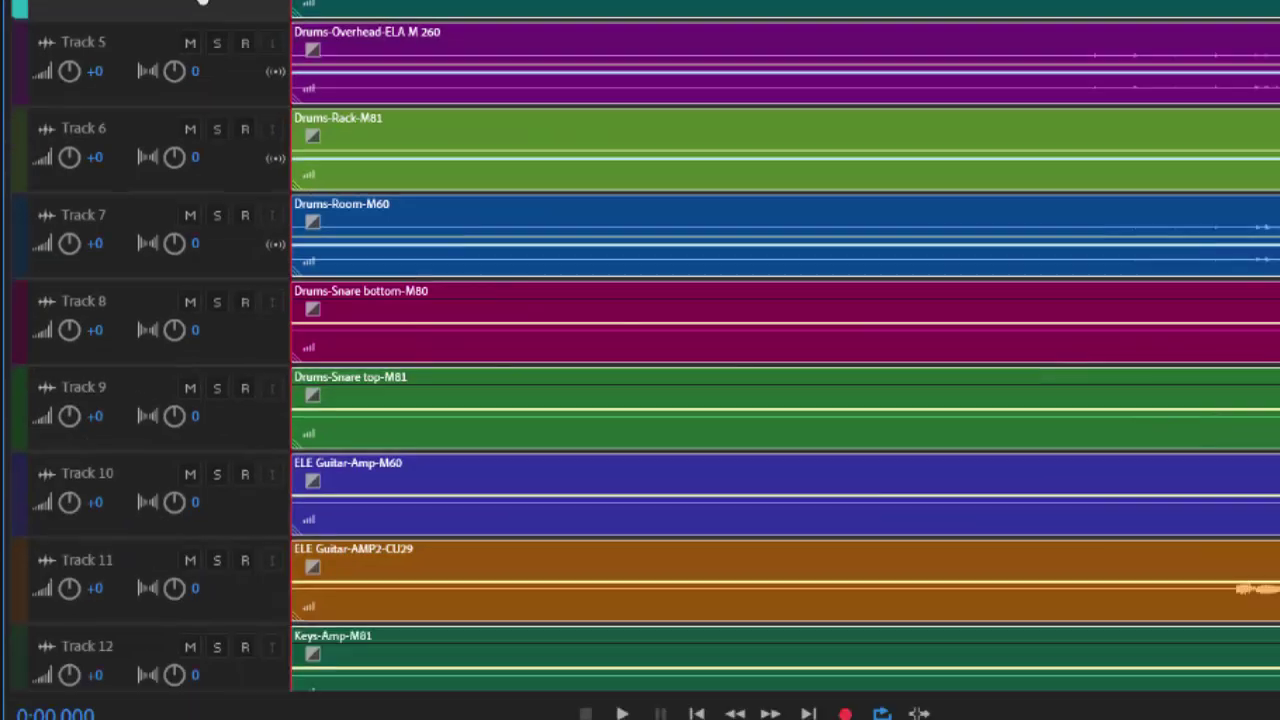
left_click(76, 44)
left_click(76, 44)
type("Drums-")
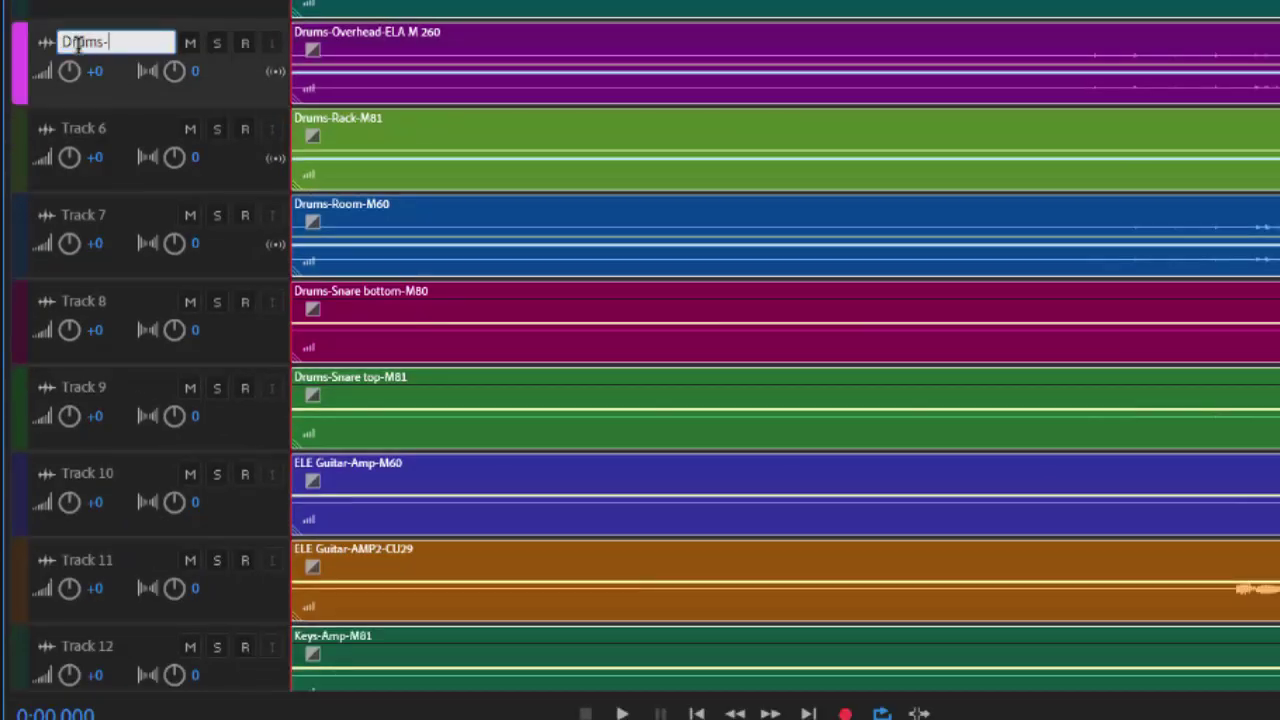
type("Overhead")
Rename Tracks 6–10 to Drums-Rack, Drums-Room, Drums-Snare Bottom, Drums Snare top and EGTR 1
double_click(86, 139)
type("Dru")
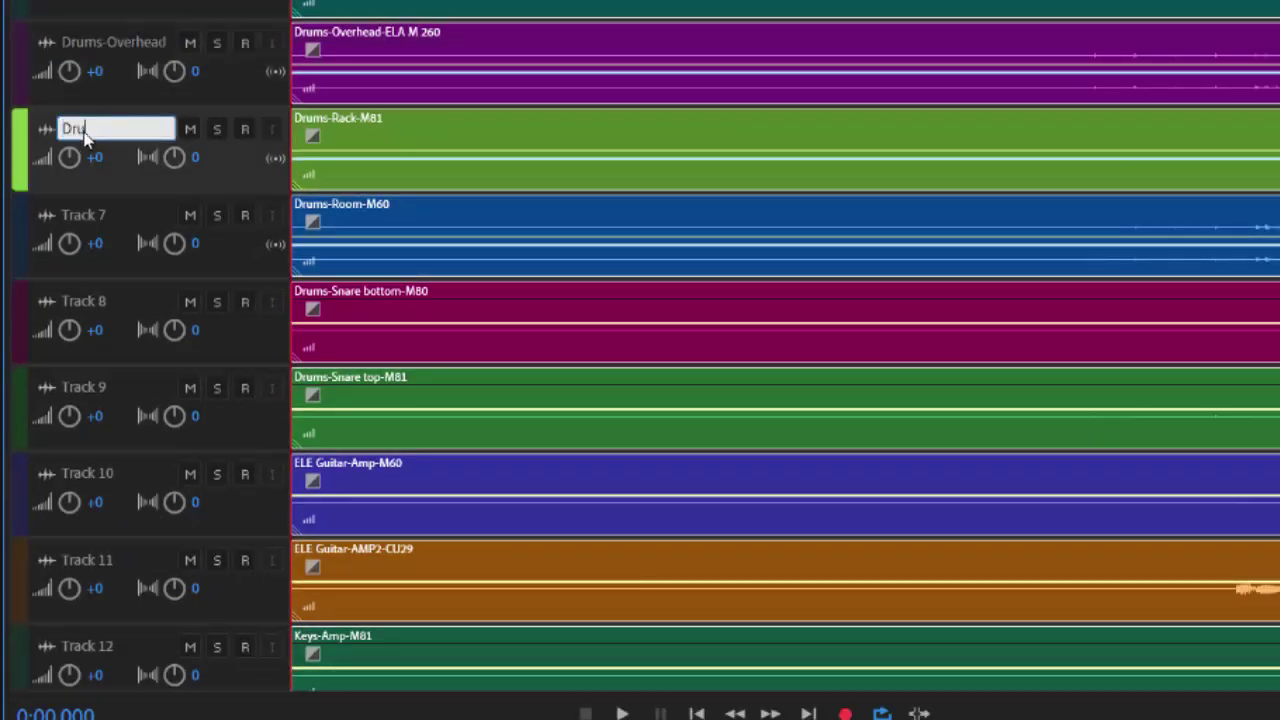
type("ms-Rack")
double_click(76, 218)
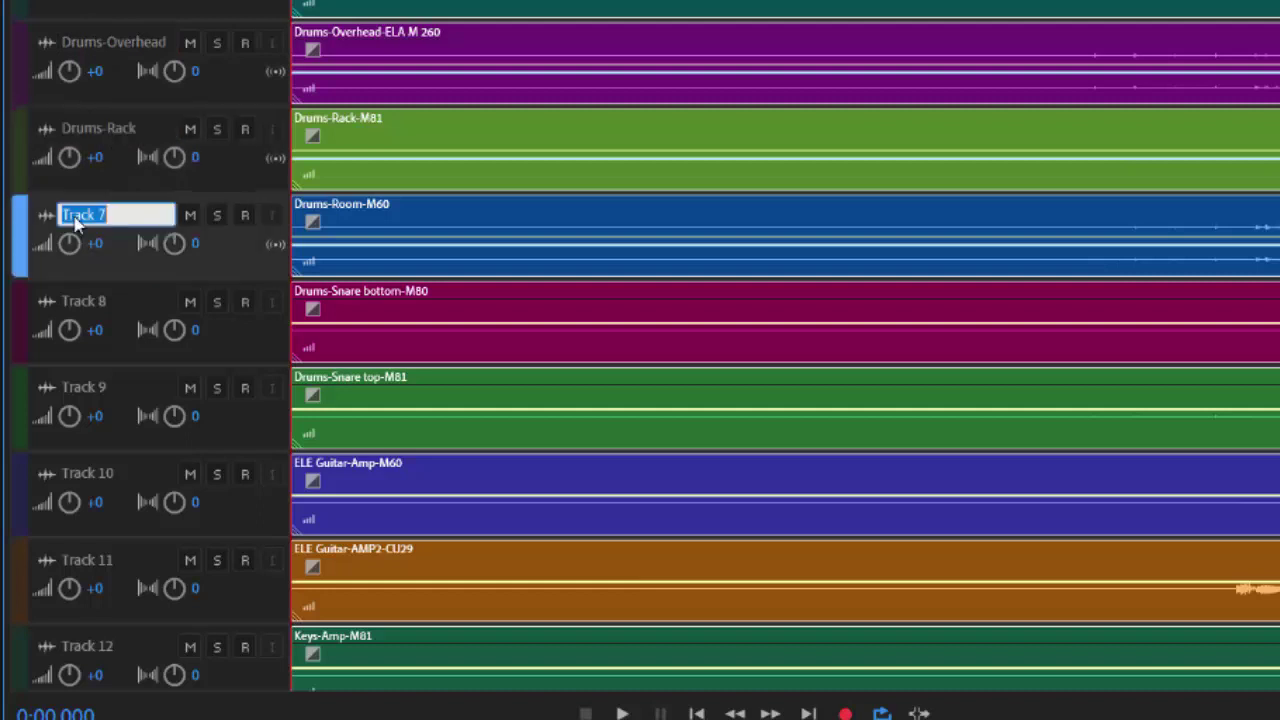
type("Drums-Room")
double_click(76, 302)
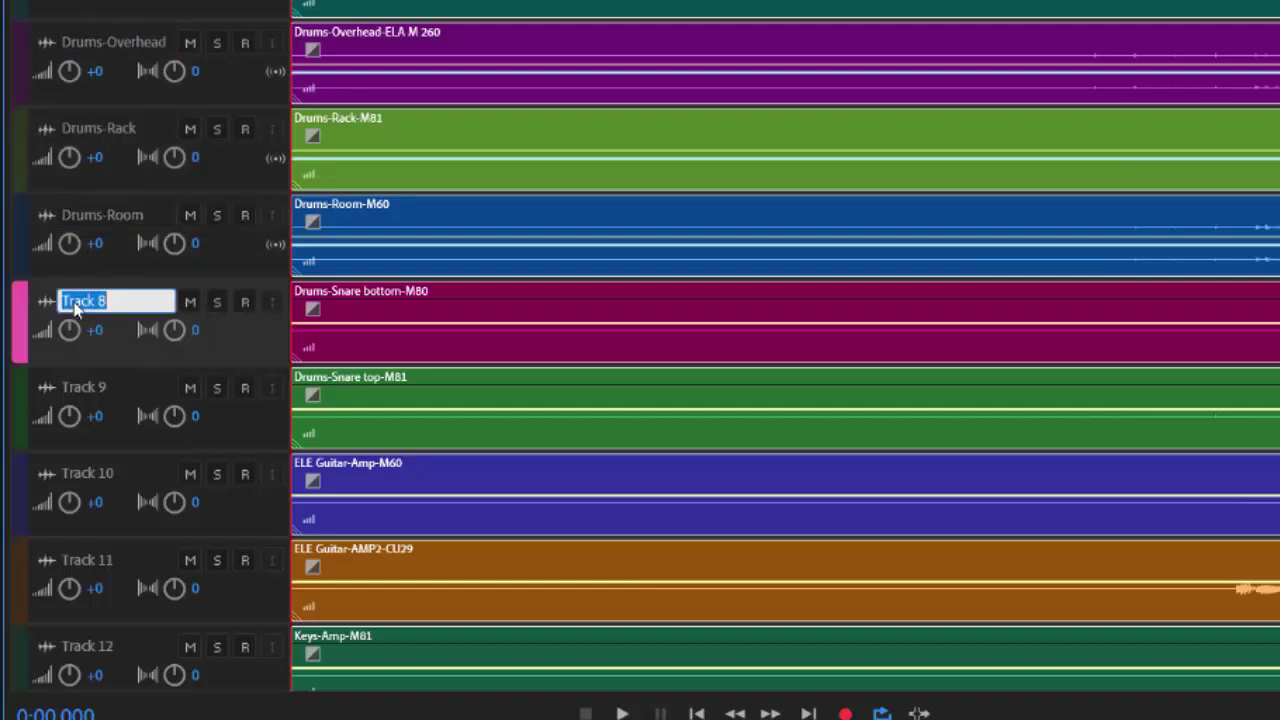
type("Drums-Snare Bottom")
double_click(76, 390)
type("Drums")
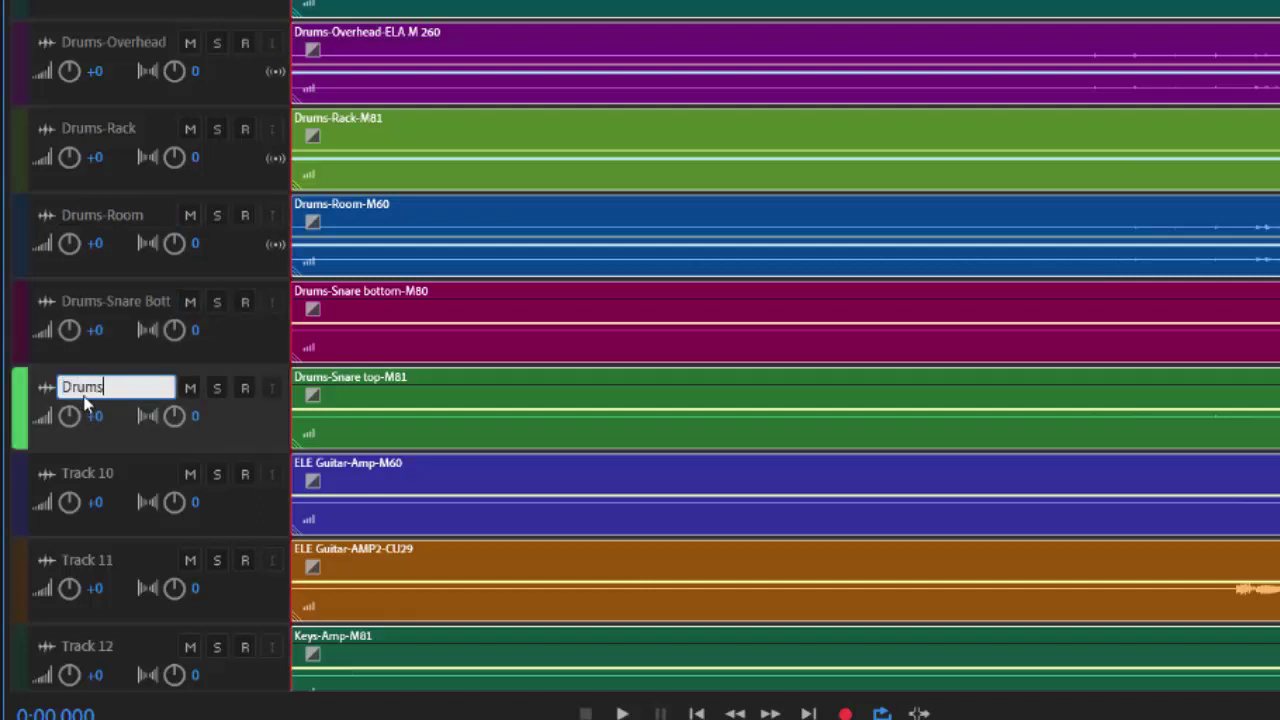
type(" Snare top")
double_click(65, 476)
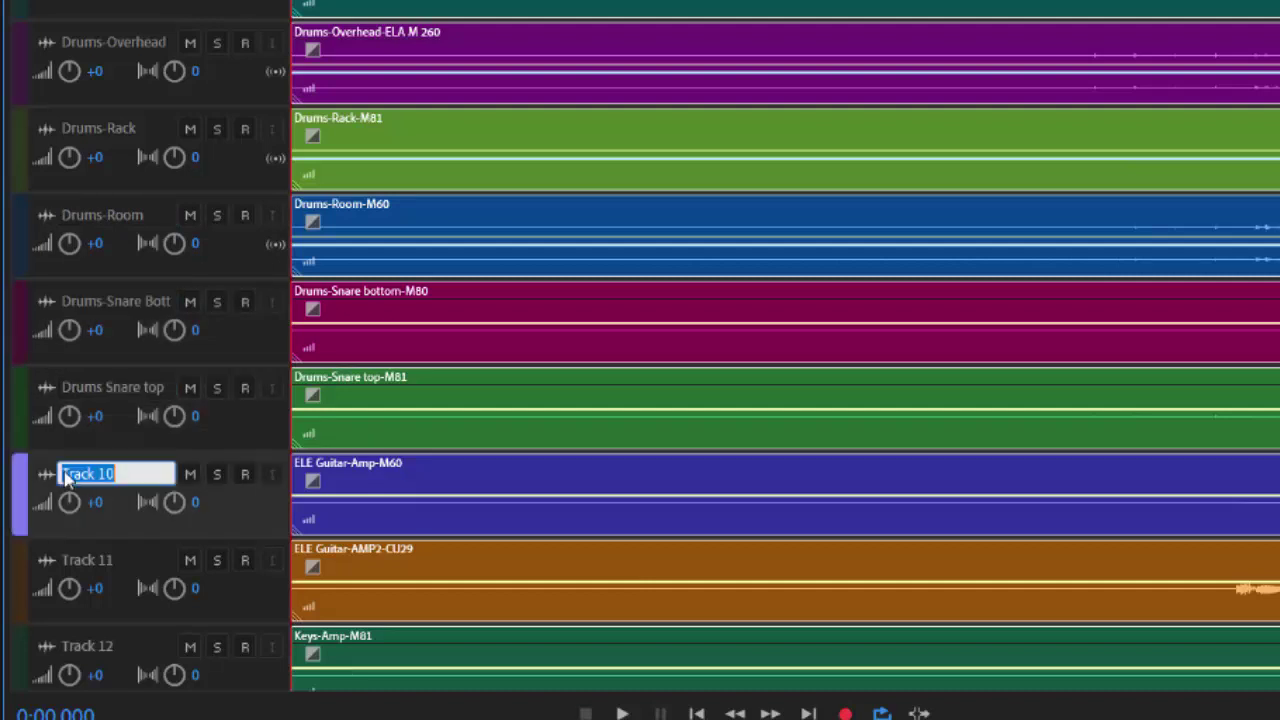
type("EGTR 1")
Rename Tracks 11–15 to EGTR2, Keys, Vox1, Vox2 and Vox3
double_click(108, 561)
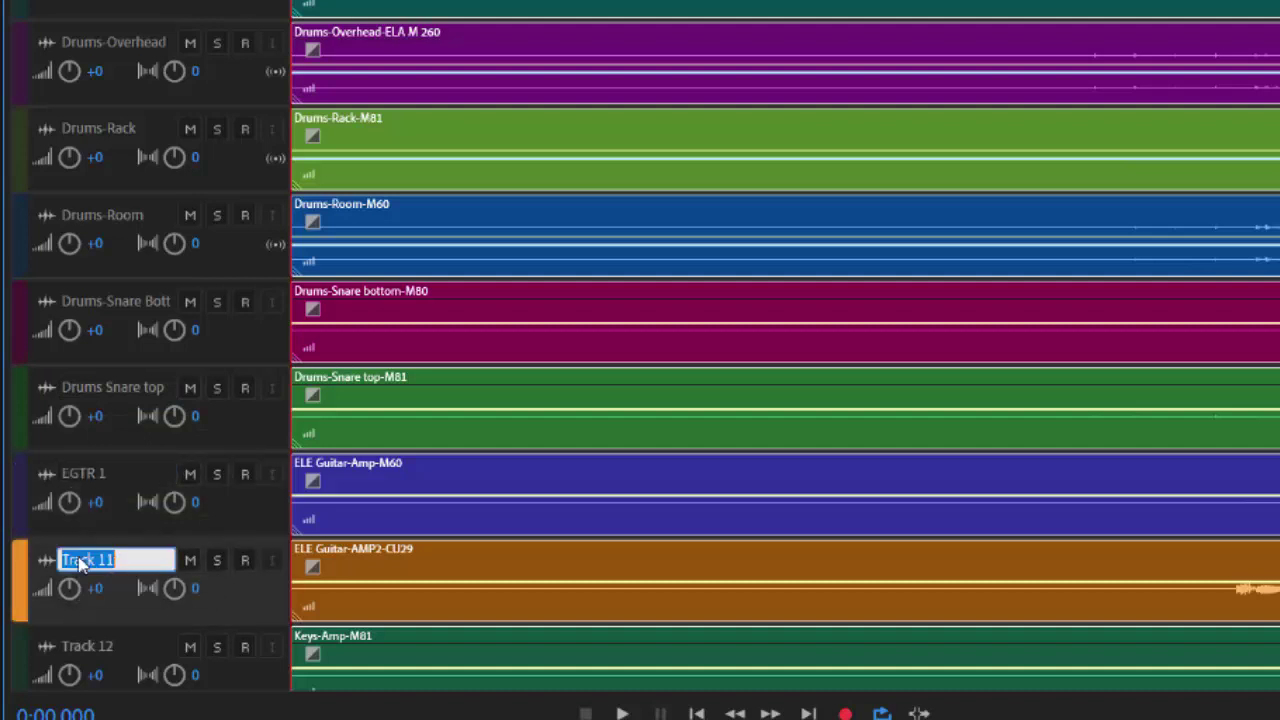
type("EGT")
key("BackSpace")
type("TR2")
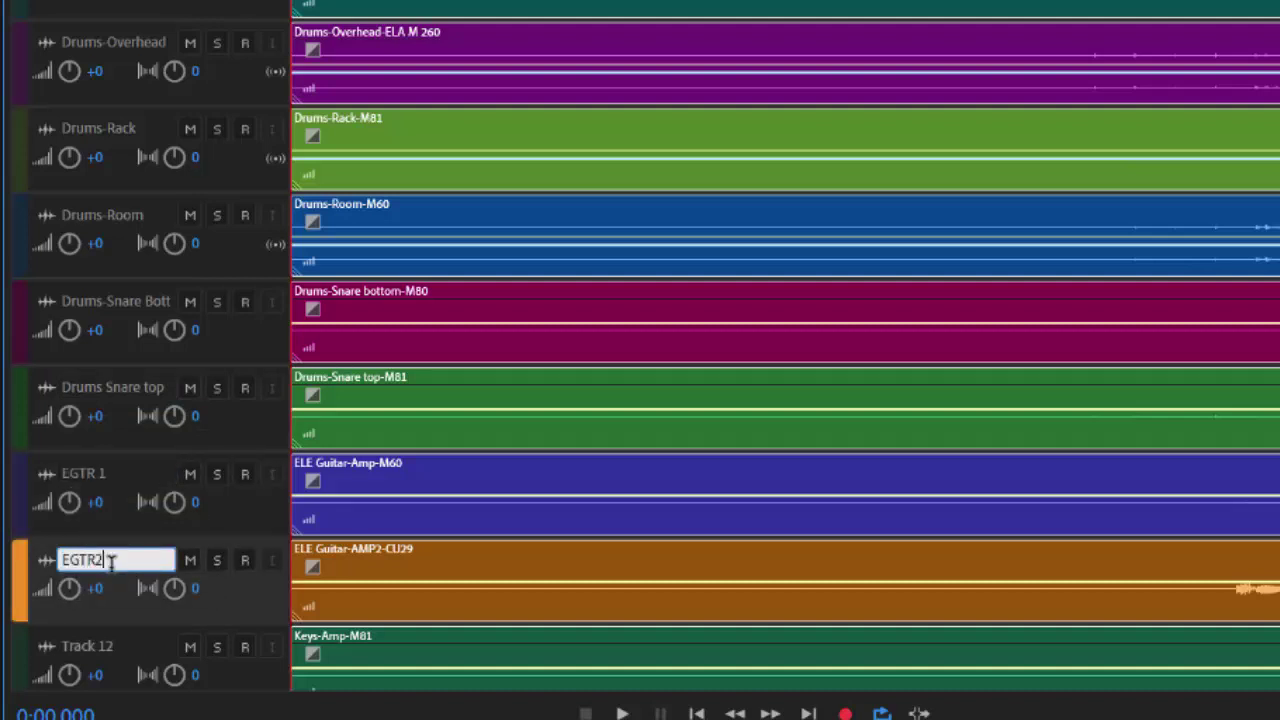
scroll(130, 527, "up", 2)
scroll(130, 527, "down", 2)
double_click(100, 400)
type("Keys")
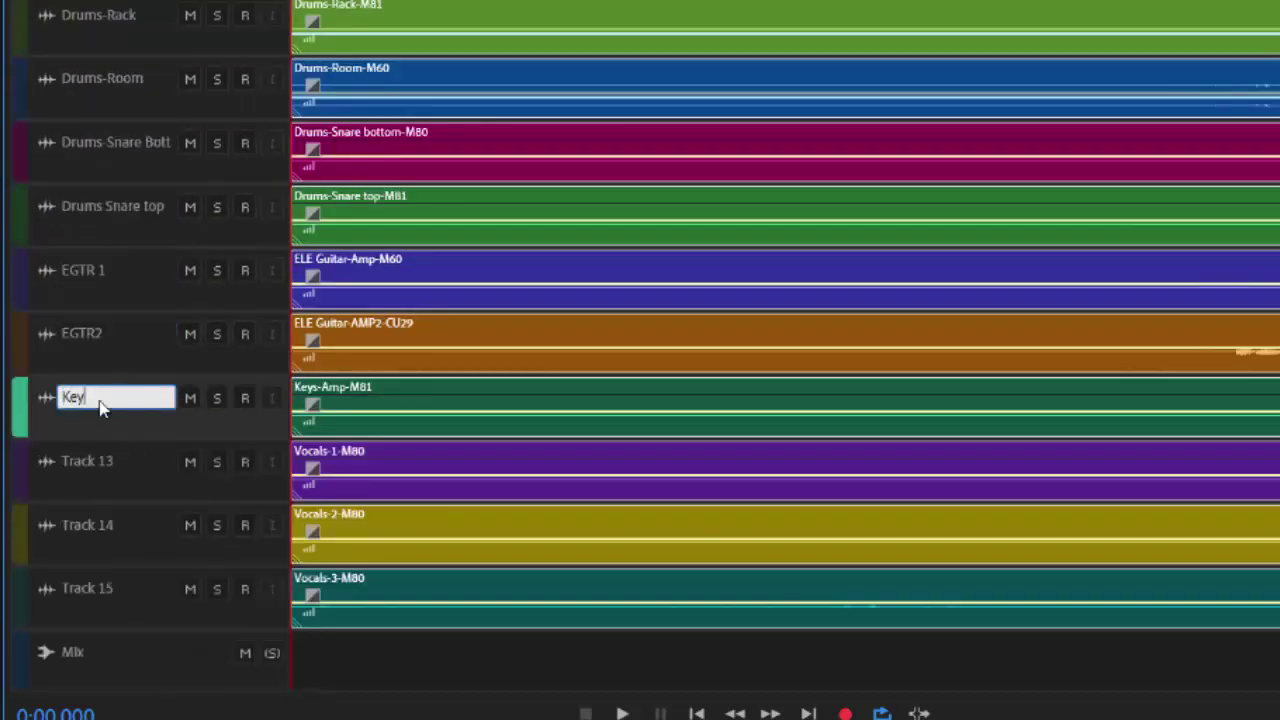
left_click(85, 472)
double_click(84, 468)
type("Vox1")
double_click(92, 527)
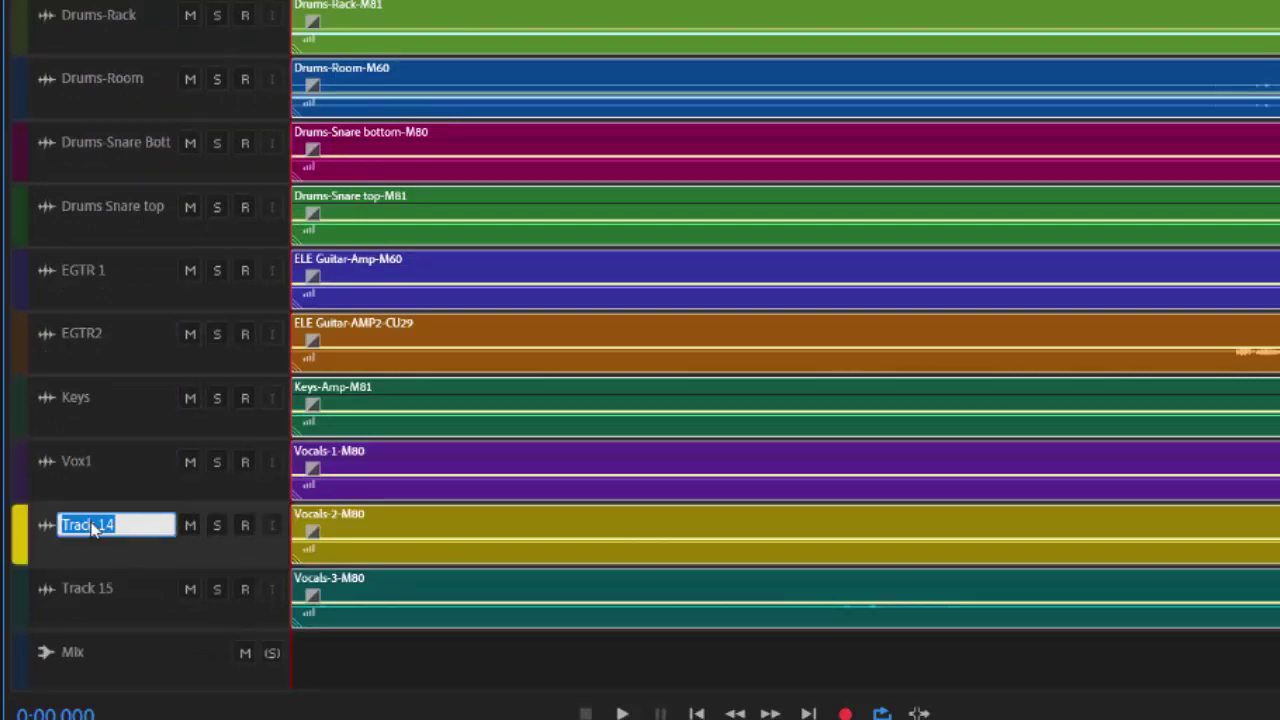
type("Vox2")
double_click(80, 592)
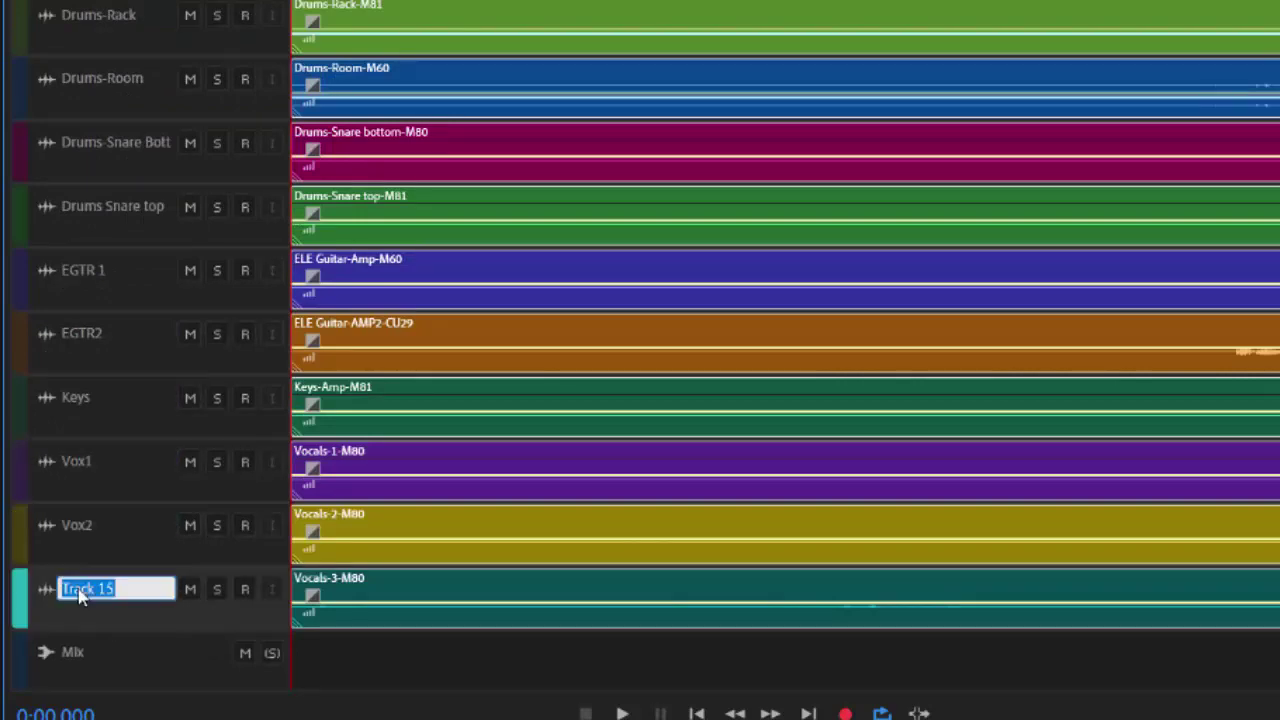
type("Vox3")
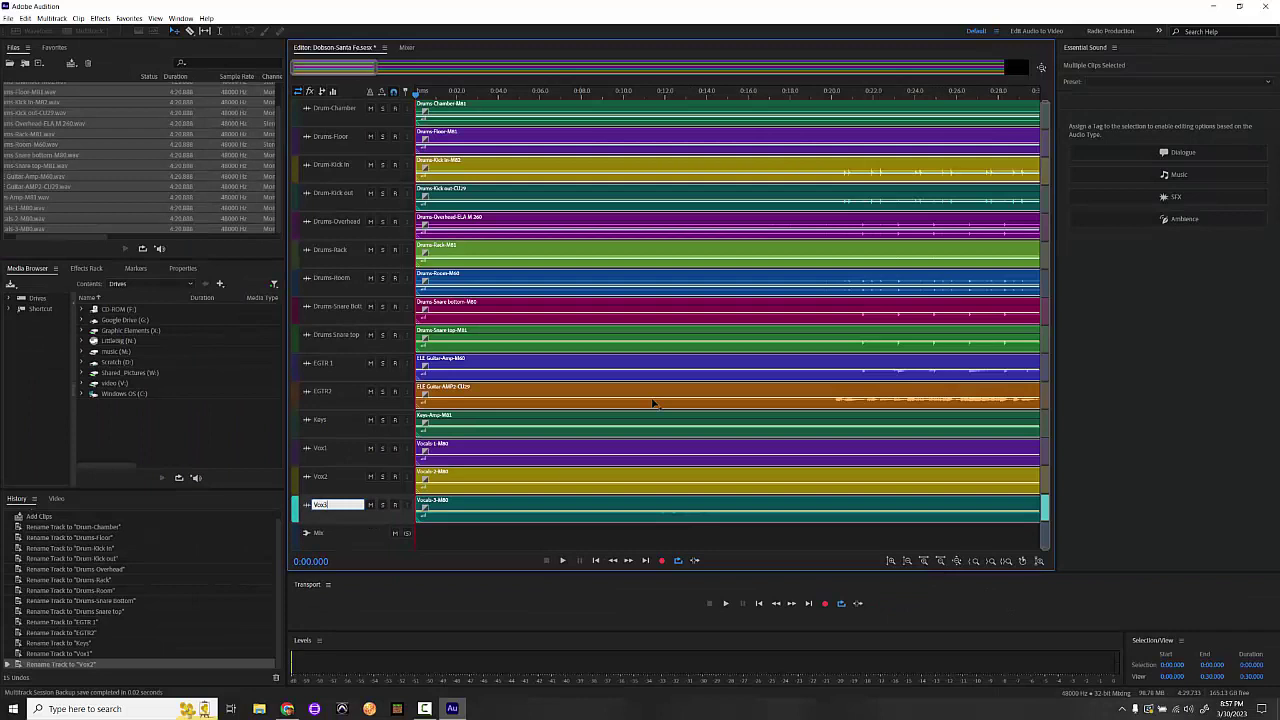
key("Return")
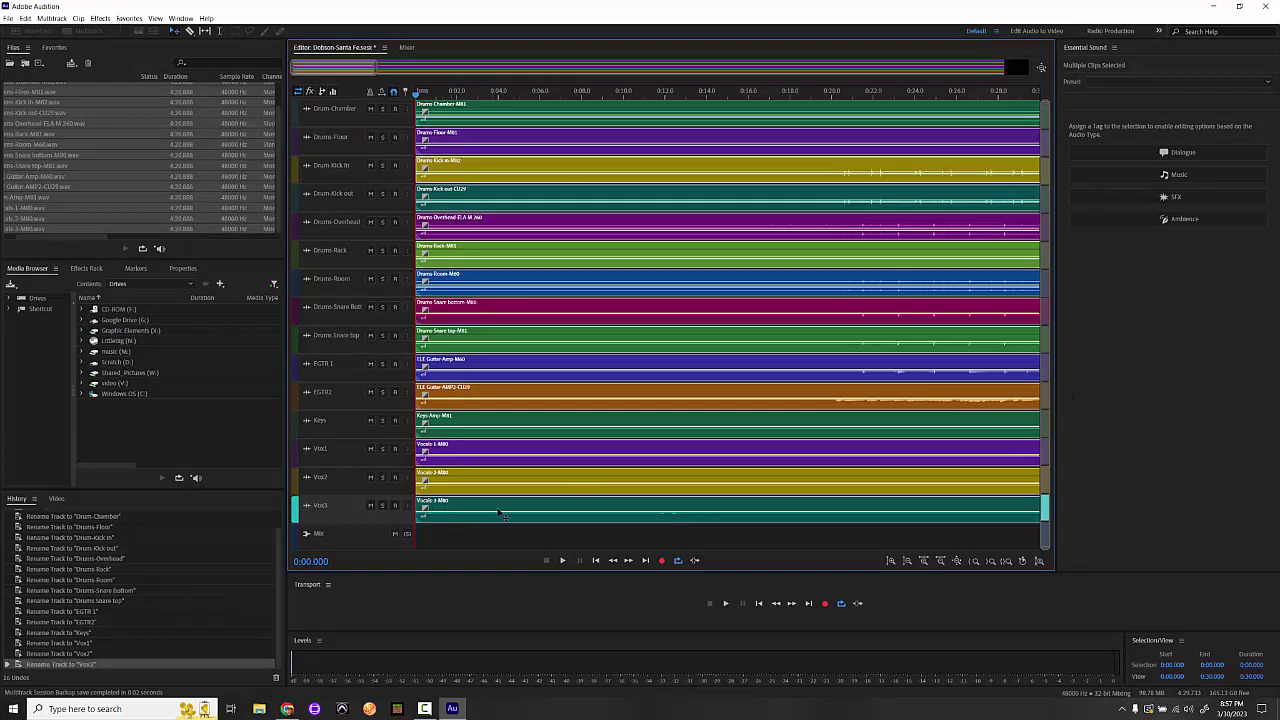
Add the Bass-DI file as a new track below Vox3
left_click(110, 198)
scroll(93, 210, "up", 1)
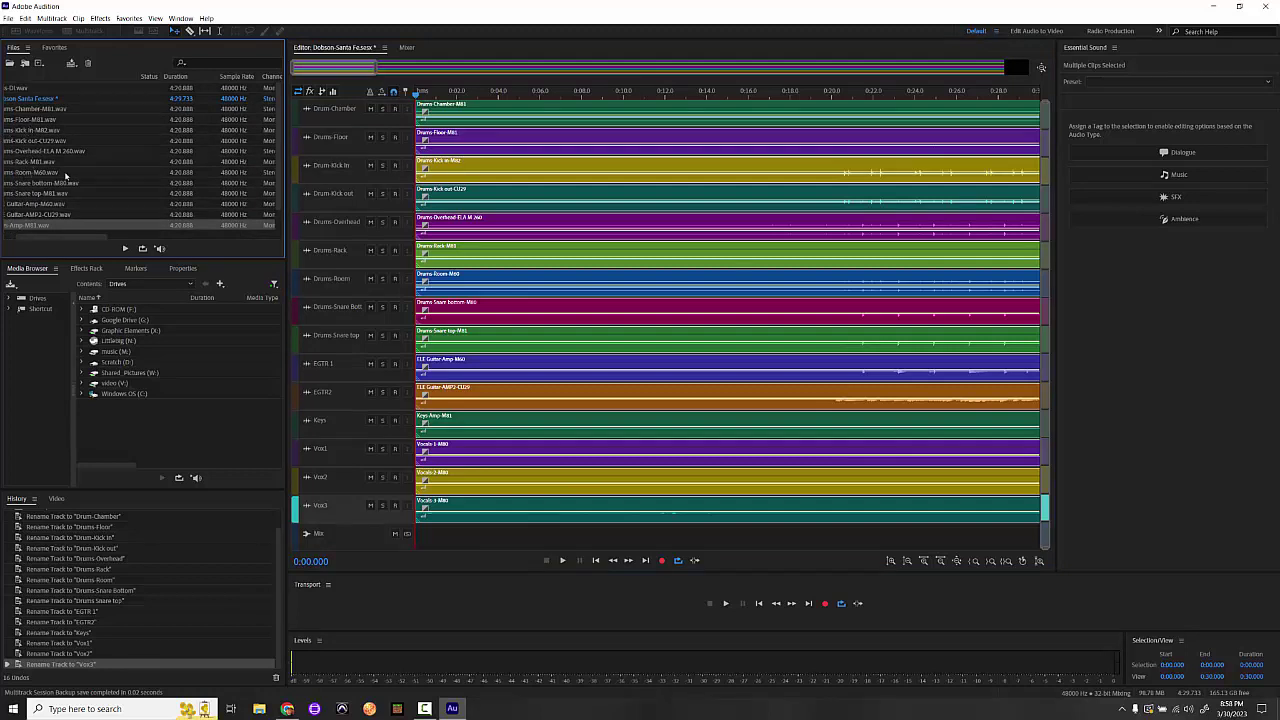
scroll(66, 176, "down", 1)
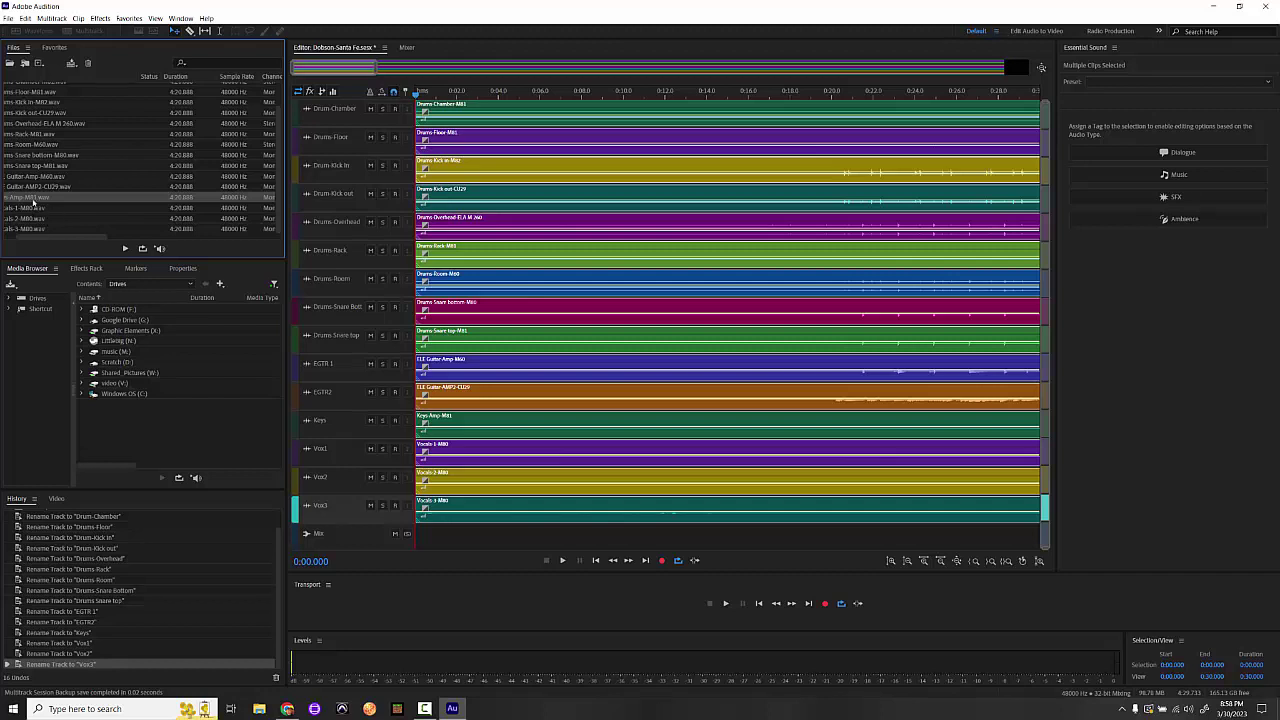
left_click_drag(68, 236, 24, 232)
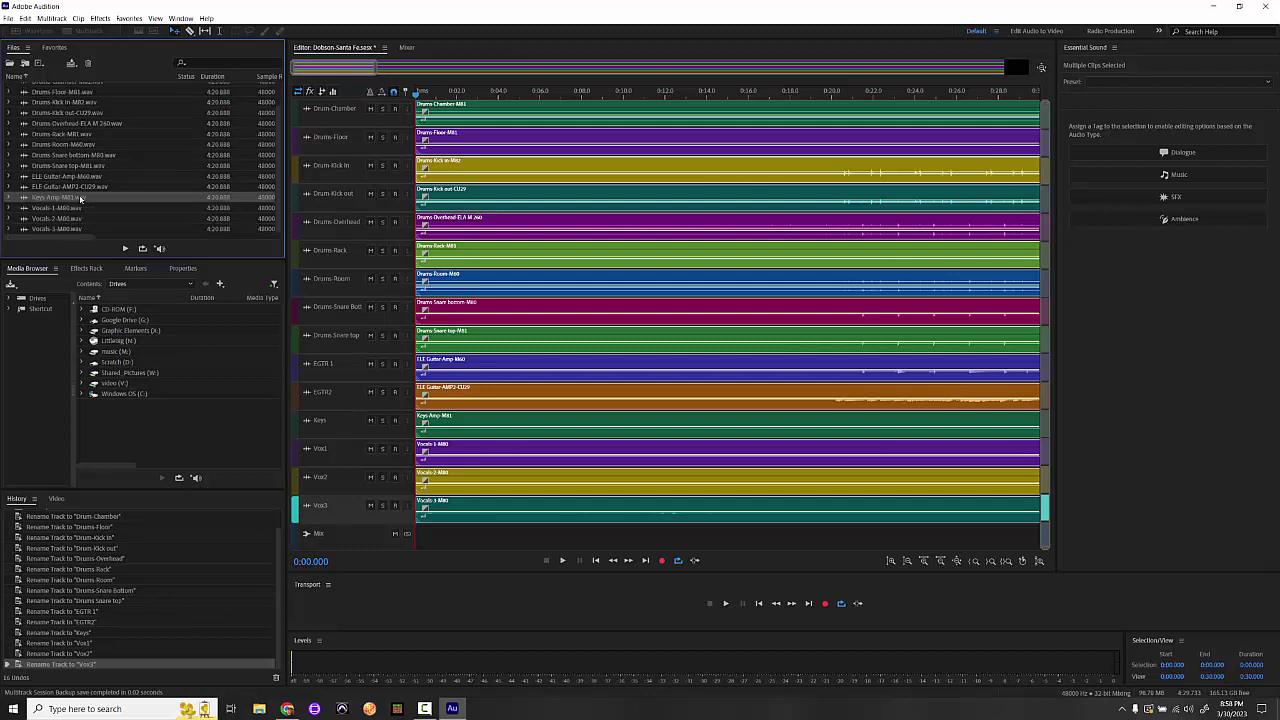
scroll(78, 200, "up", 1)
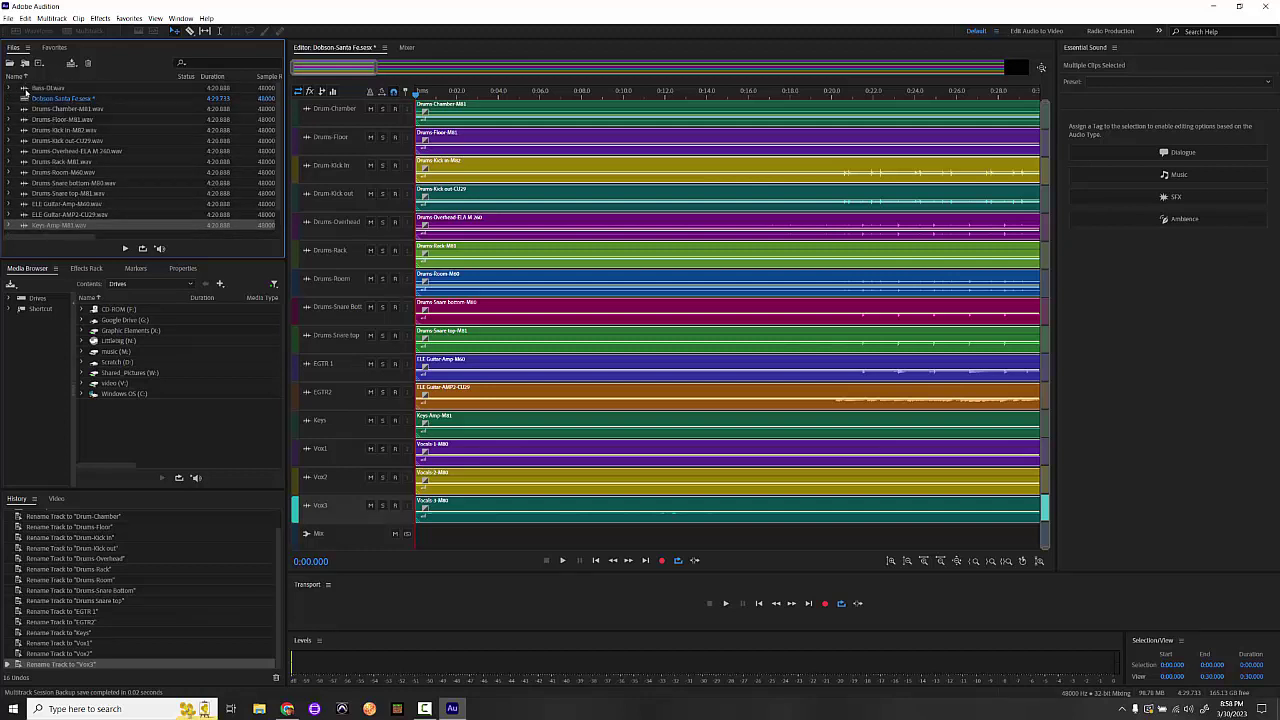
scroll(30, 98, "down", 1)
left_click_drag(60, 88, 420, 545)
scroll(512, 465, "down", 1)
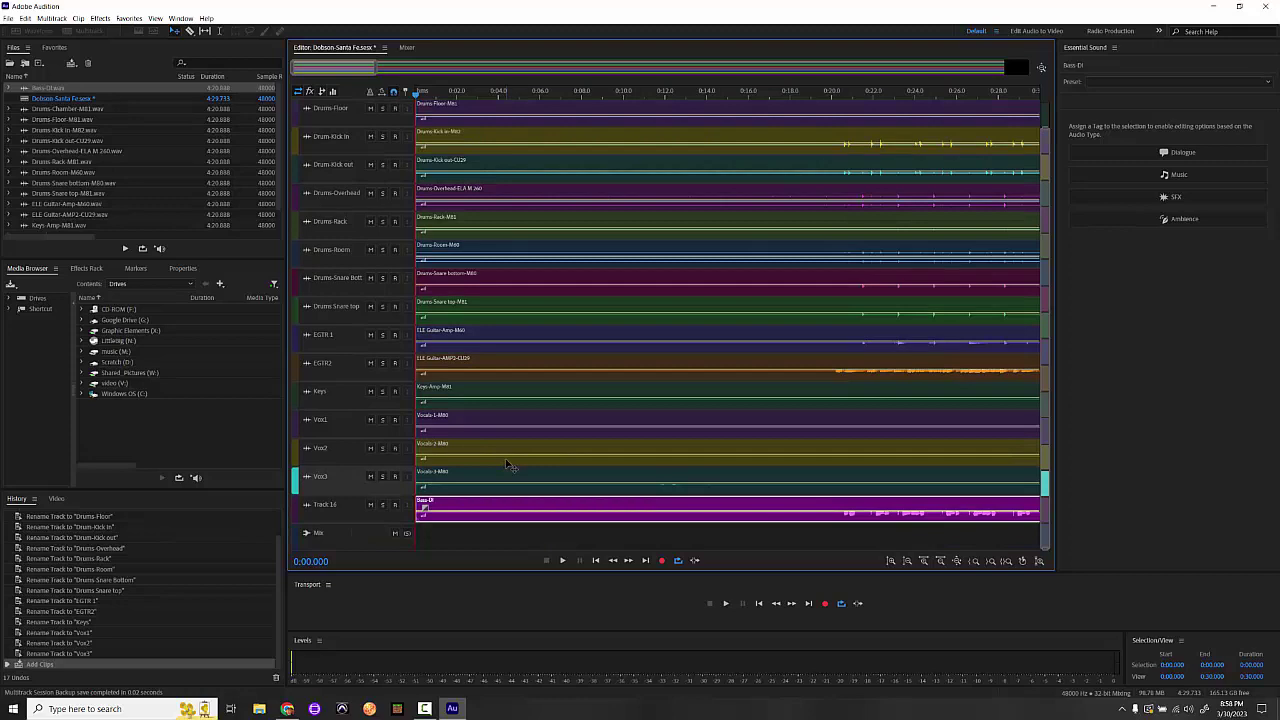
Name Track 16 'Bass' and switch to the Mixer view with Alt+2
left_click(324, 504)
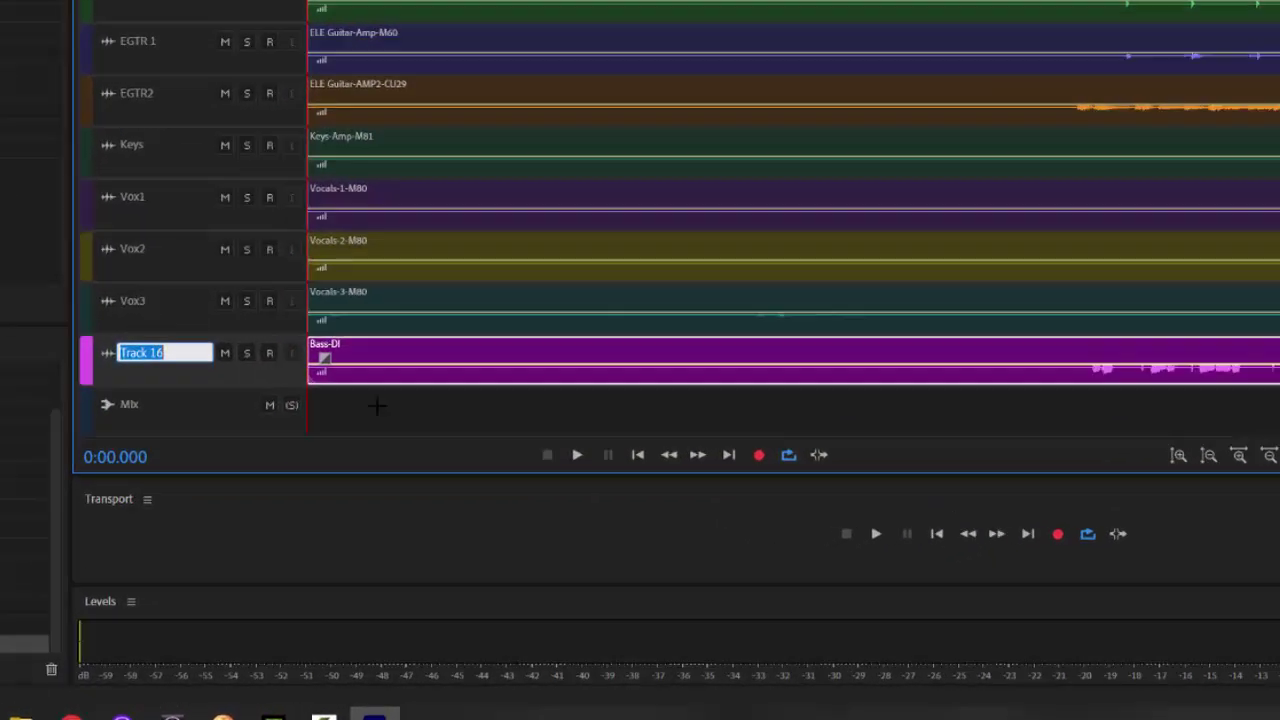
type("Bass")
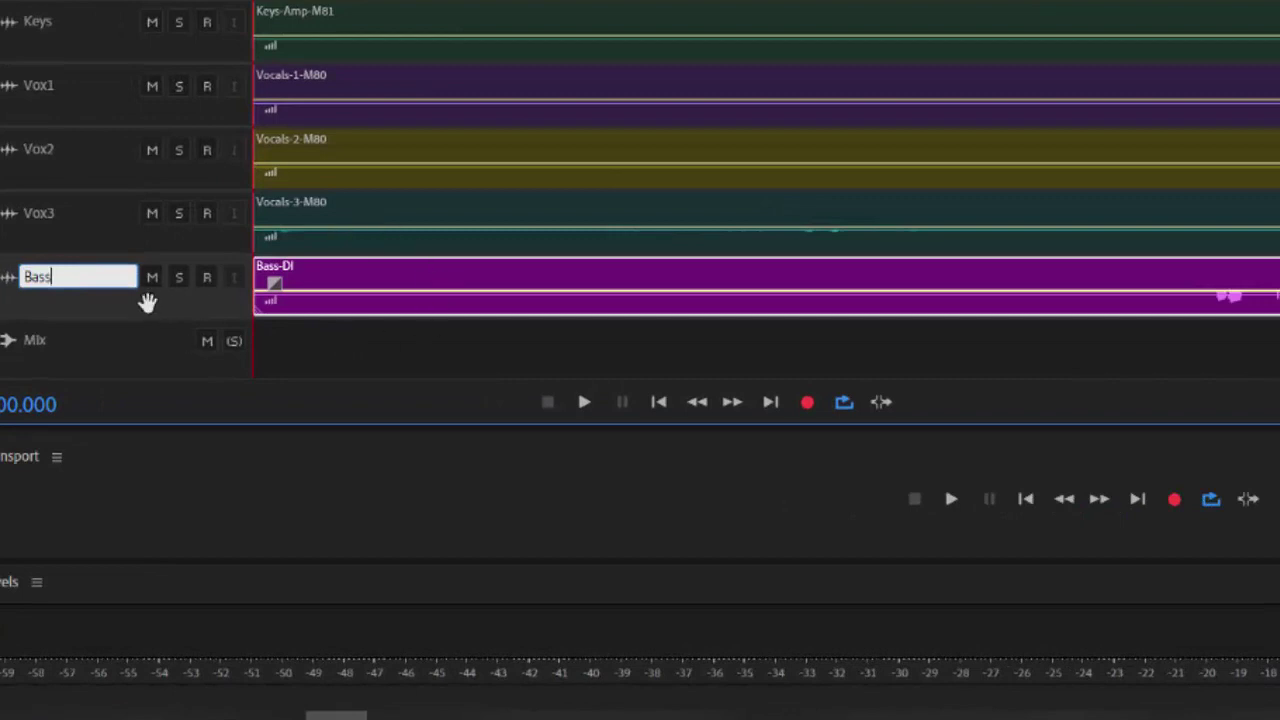
left_click(130, 317)
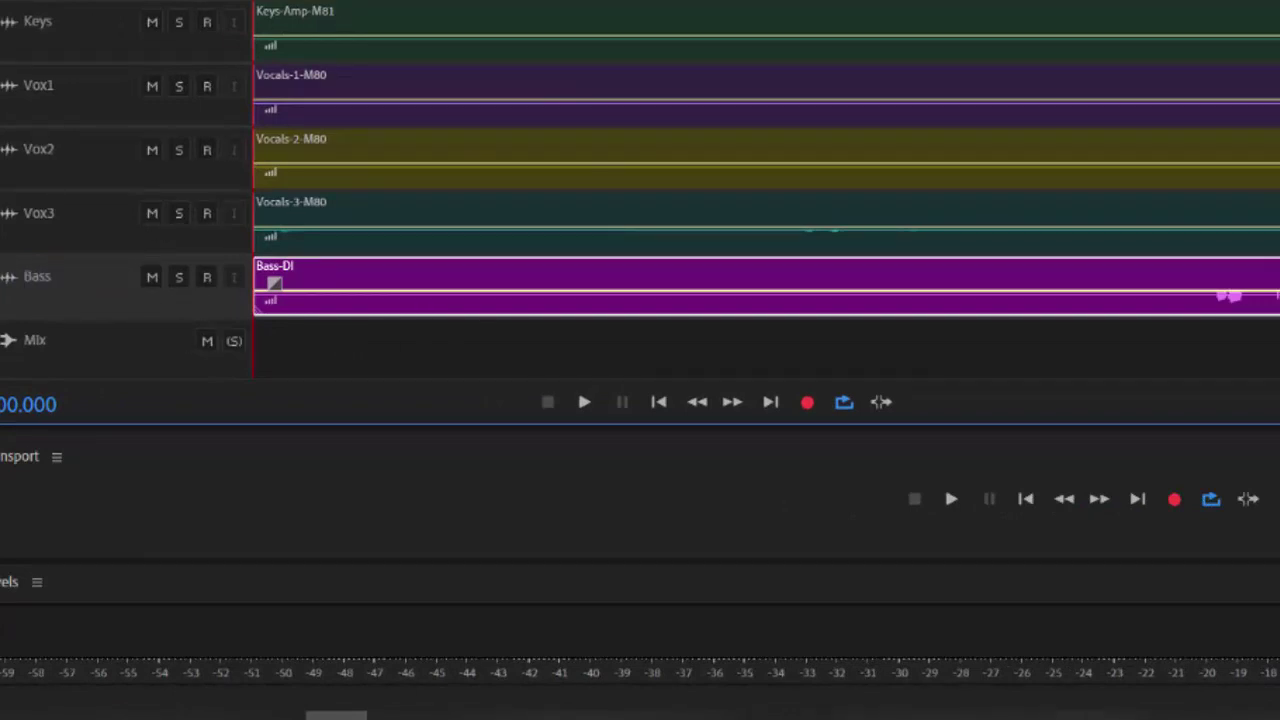
key("alt+2")
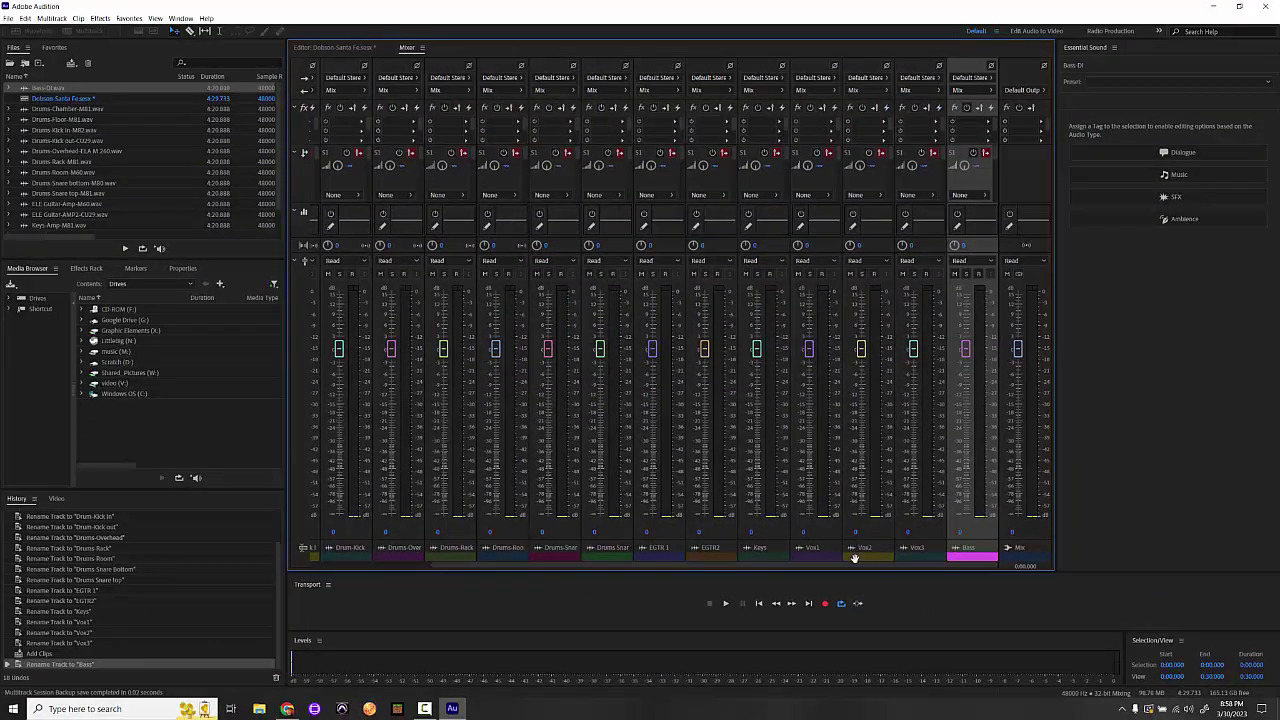
Move the Vox1 strip to the first mixer position and widen the Mixer to fit more channels
left_click_drag(810, 558, 348, 565)
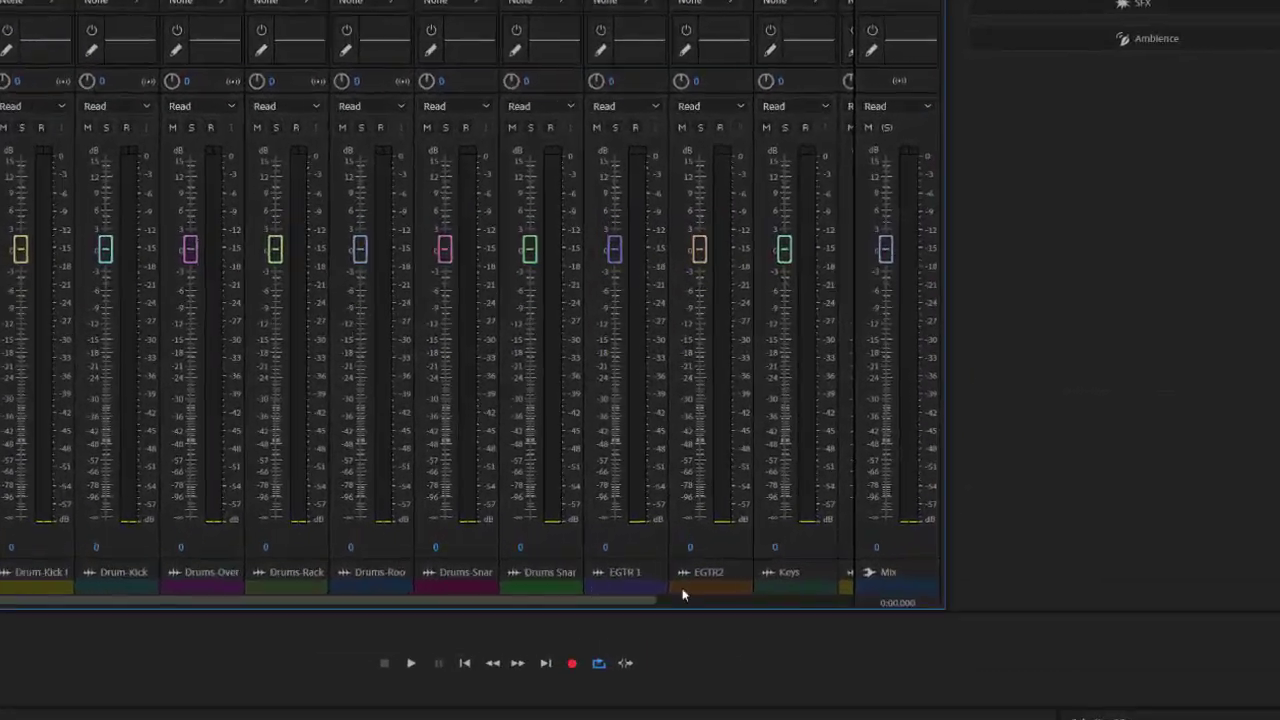
left_click(893, 562)
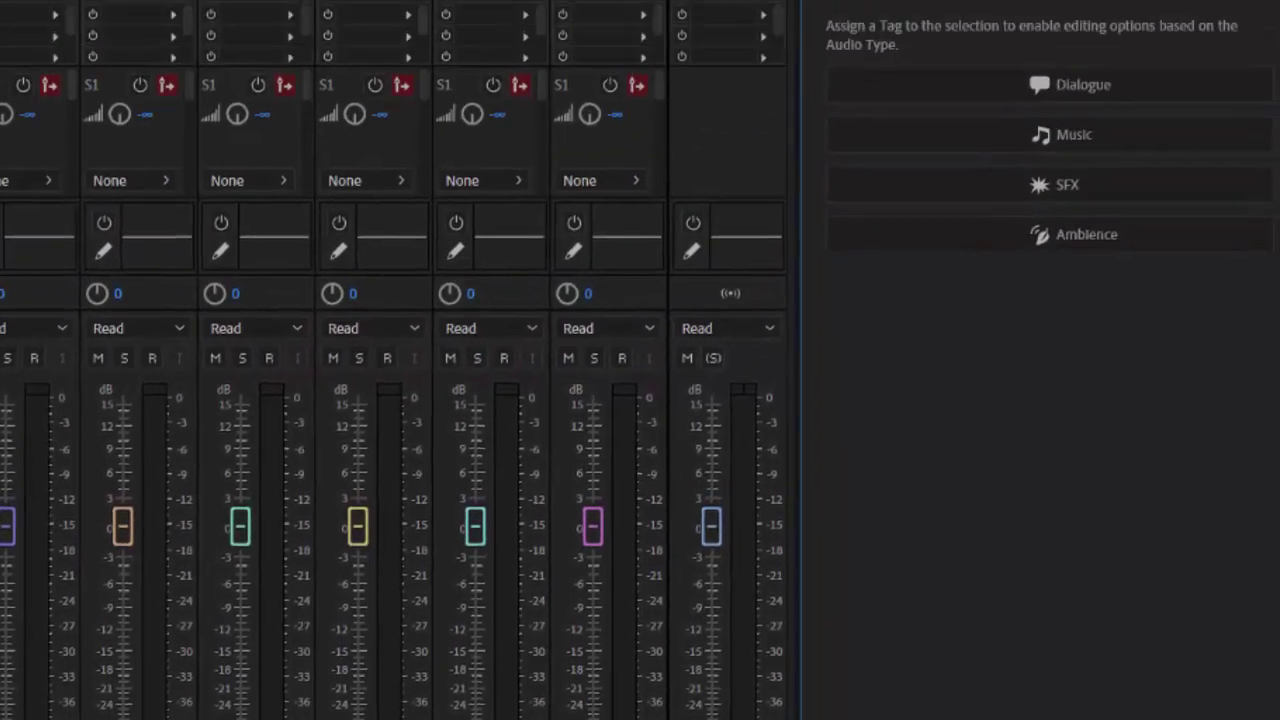
left_click_drag(842, 86, 1205, 65)
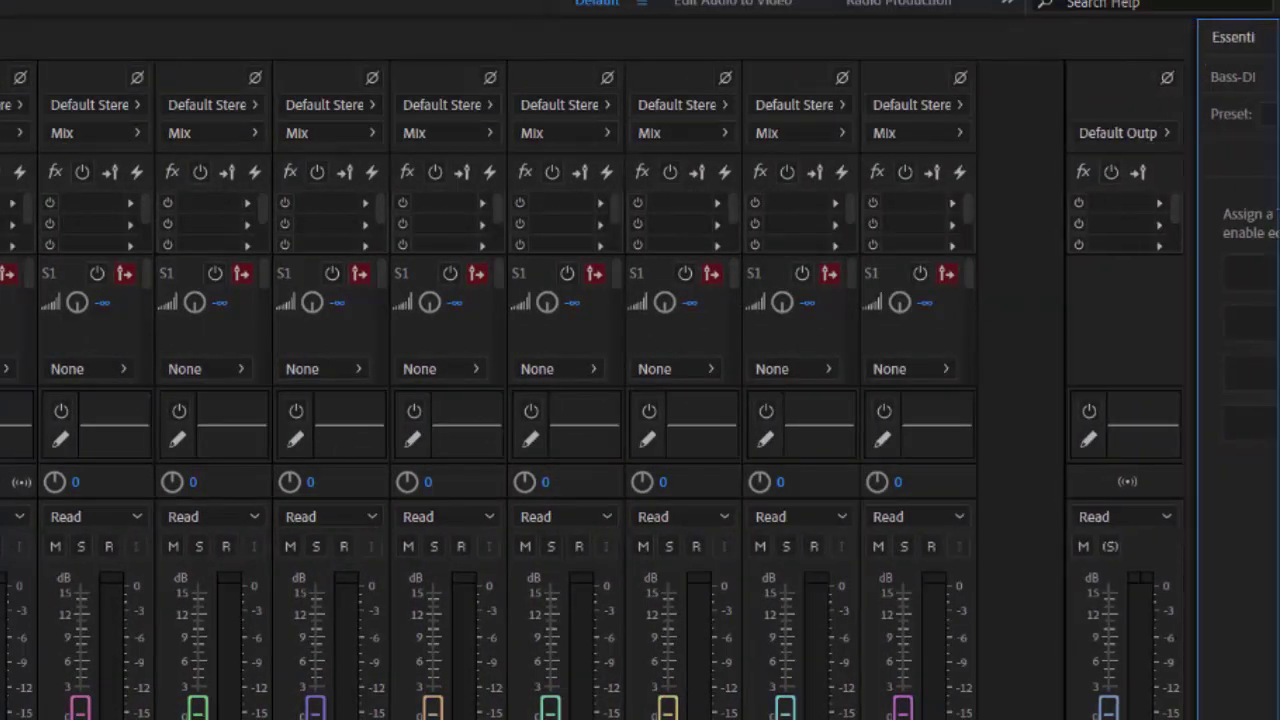
Order the front channels as Vox1, Vox2, Vox3, EGTR 1, EGTR2, Keys, then Bass
left_click_drag(685, 719, 0, 719)
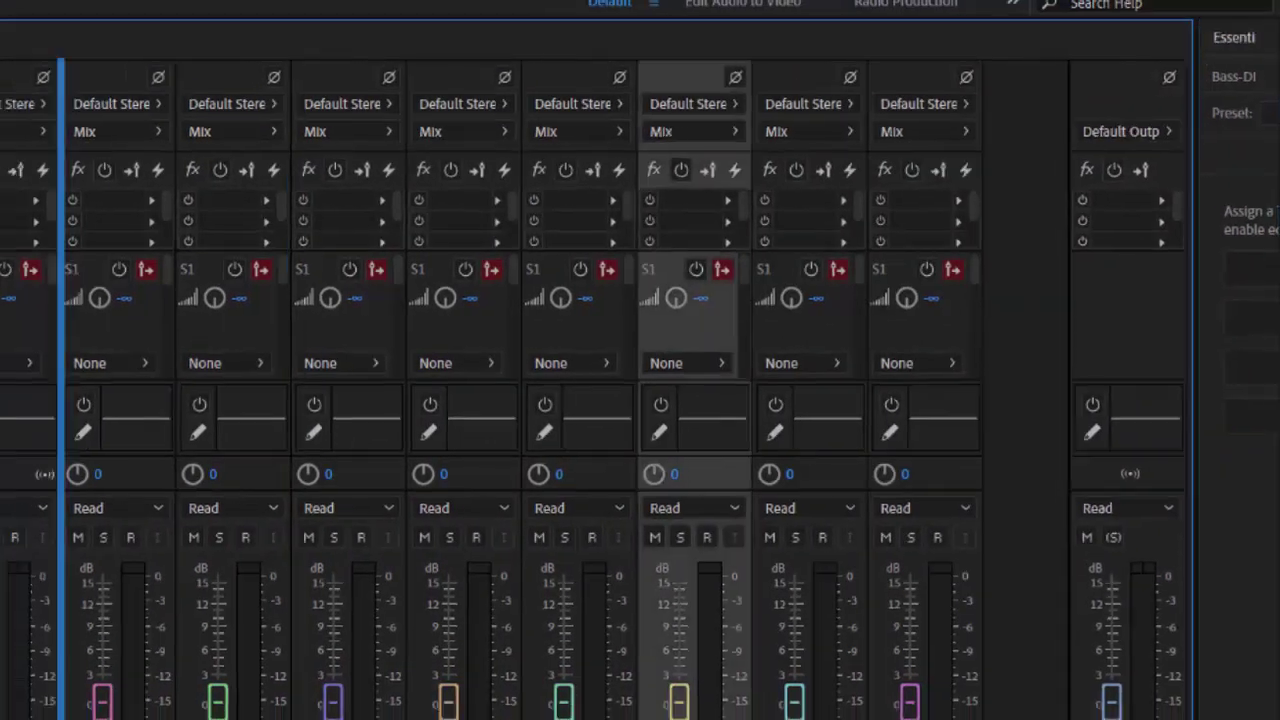
left_click_drag(358, 557, 360, 556)
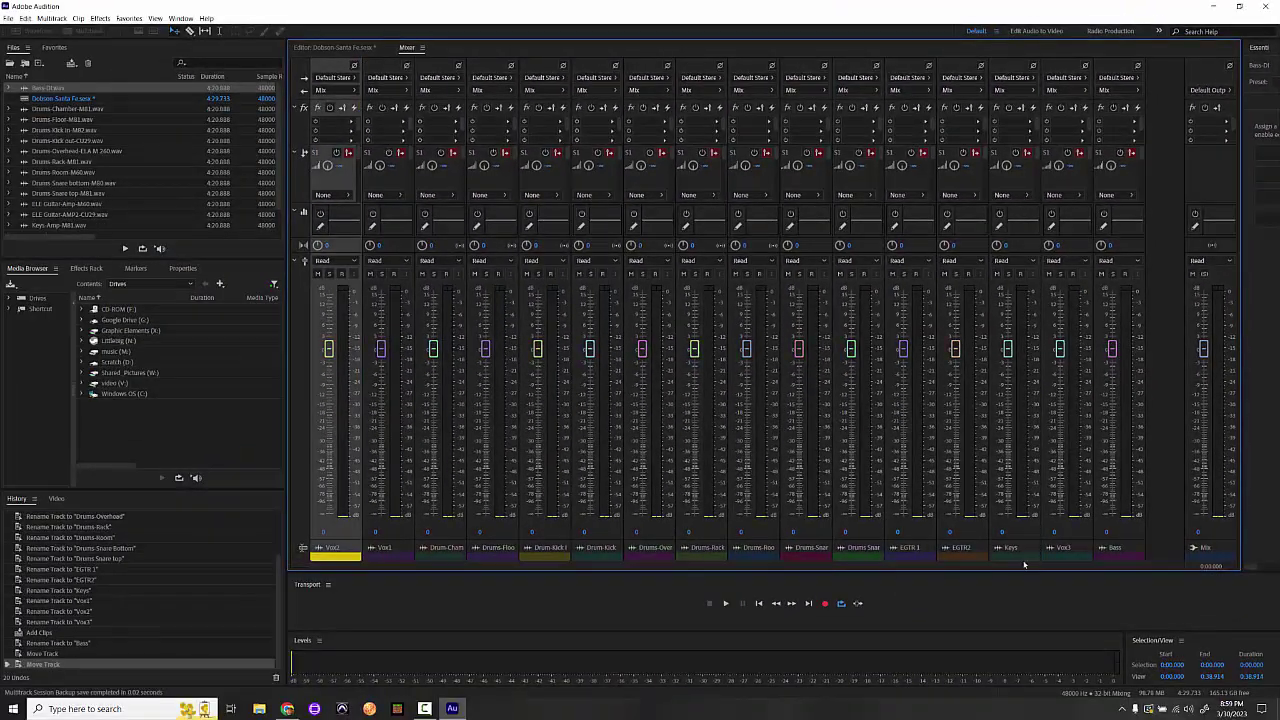
left_click_drag(1050, 558, 309, 554)
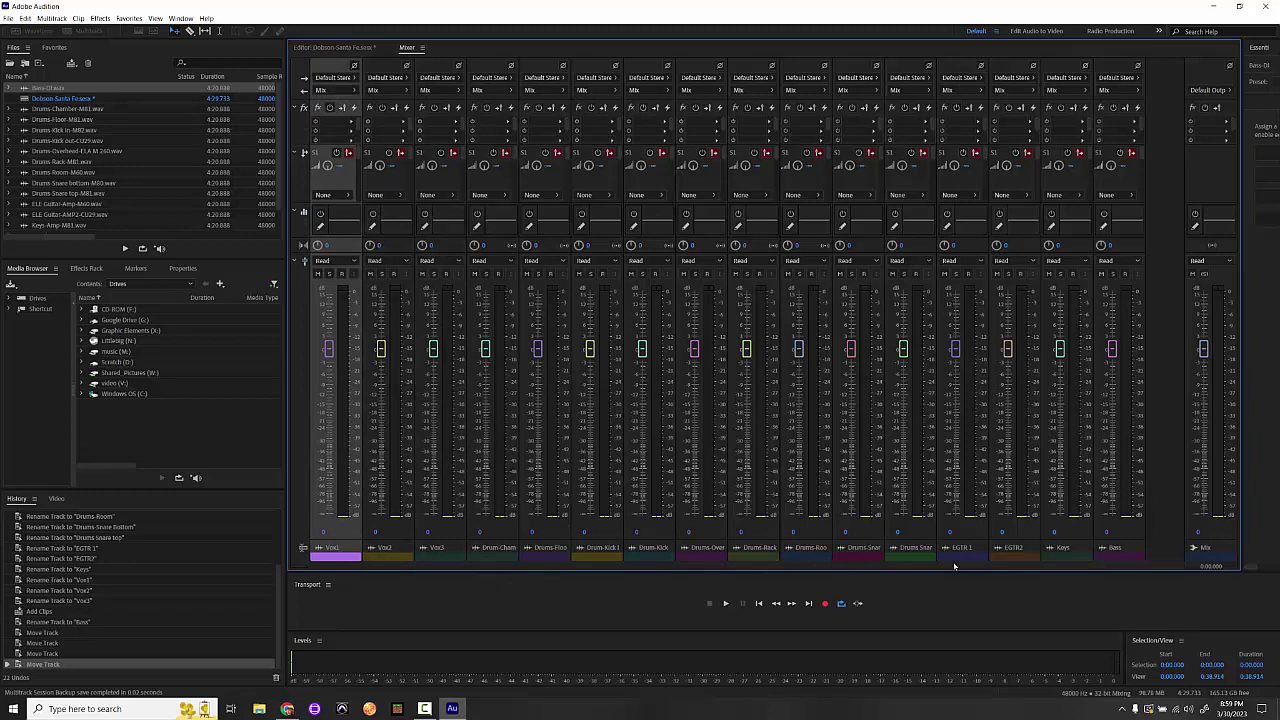
left_click_drag(962, 554, 468, 545)
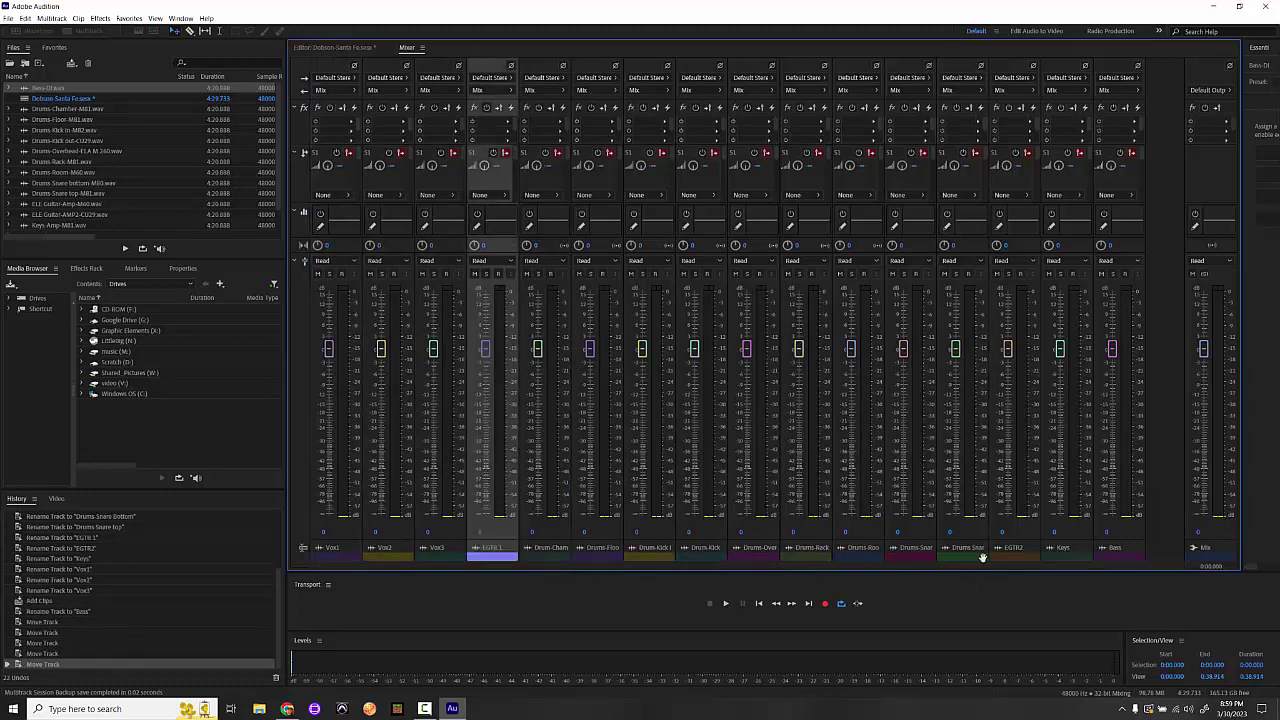
left_click_drag(1004, 557, 524, 555)
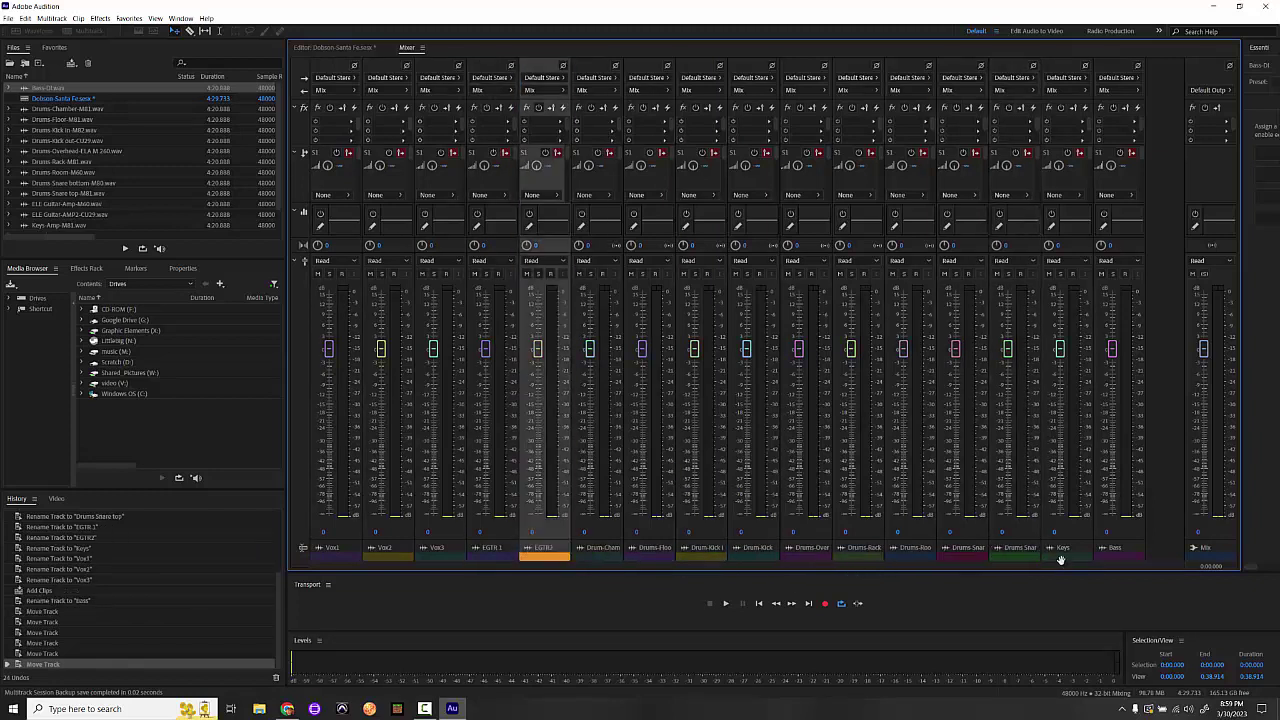
left_click_drag(1060, 551, 588, 552)
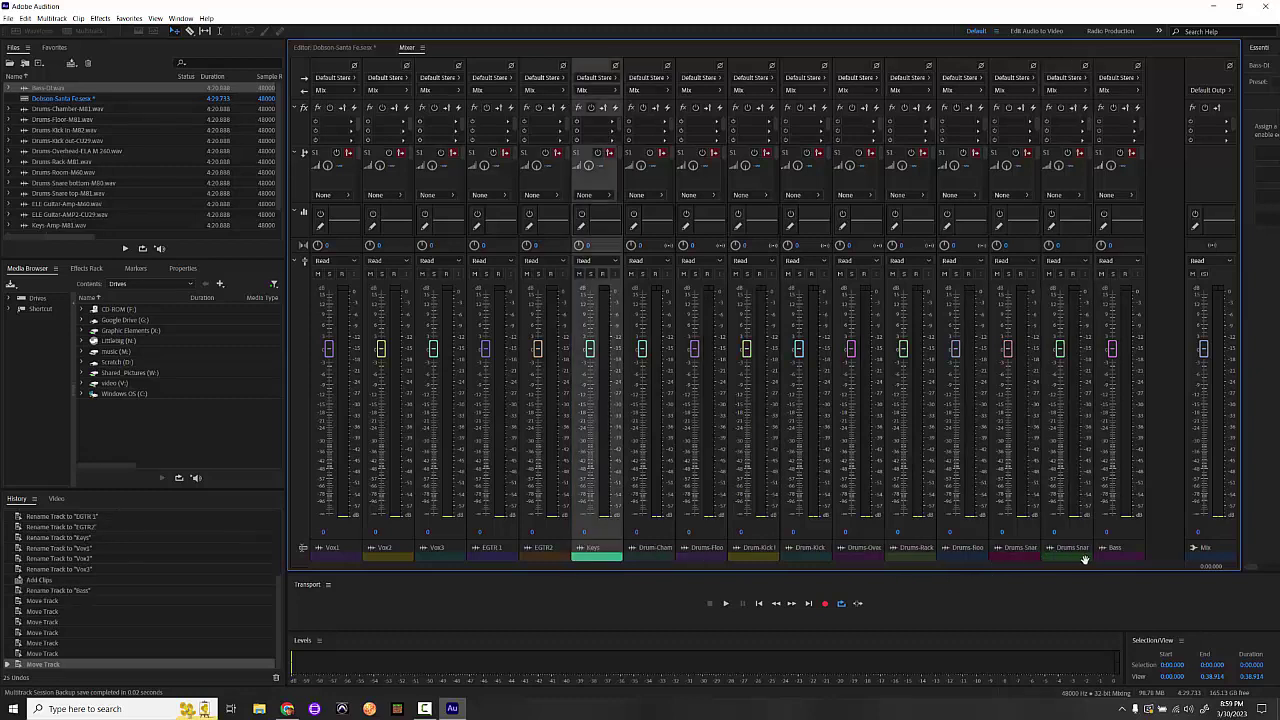
left_click_drag(1115, 553, 634, 541)
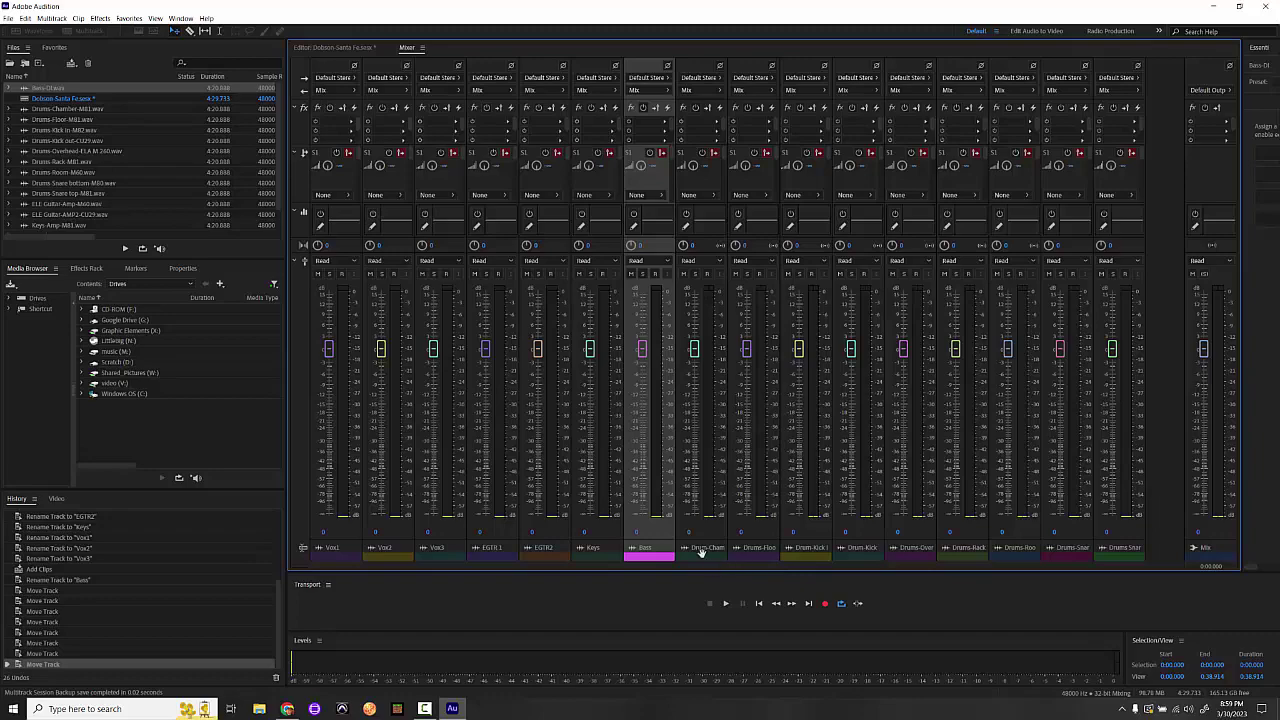
Make Drum-Cham the last channel, with Drums-Roo just before it
left_click_drag(706, 551, 1099, 551)
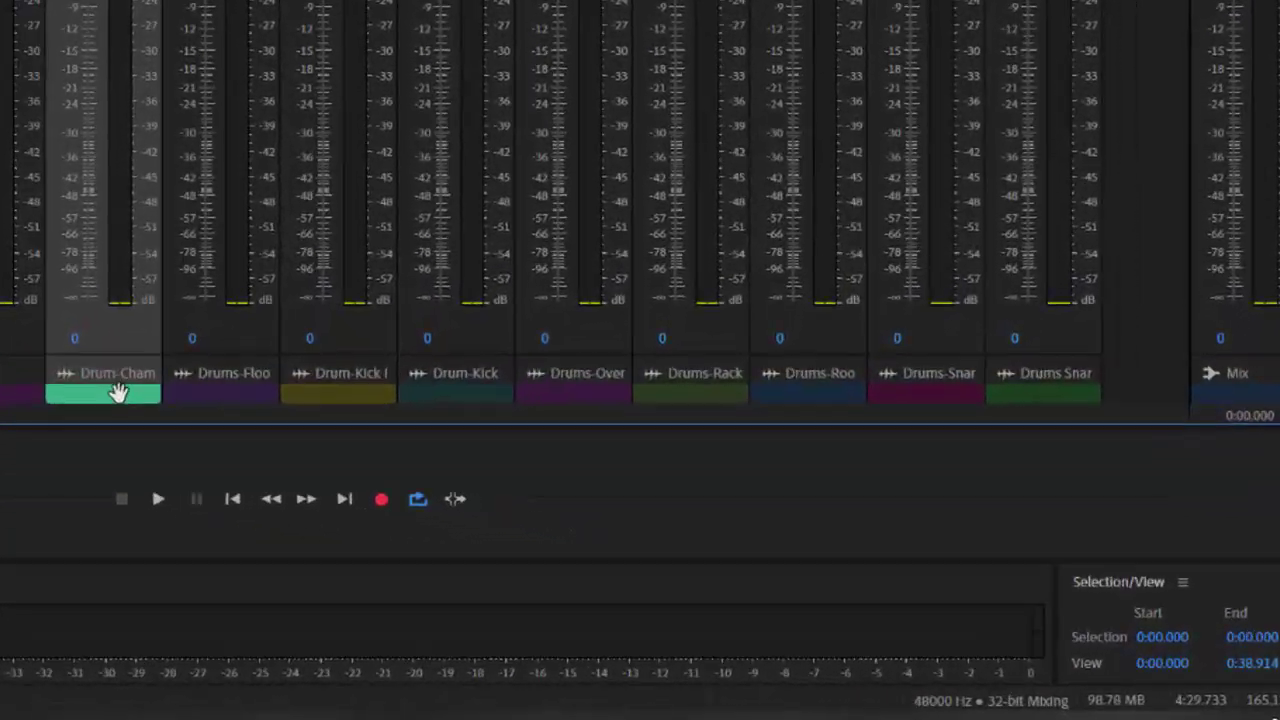
left_click_drag(995, 385, 1200, 394)
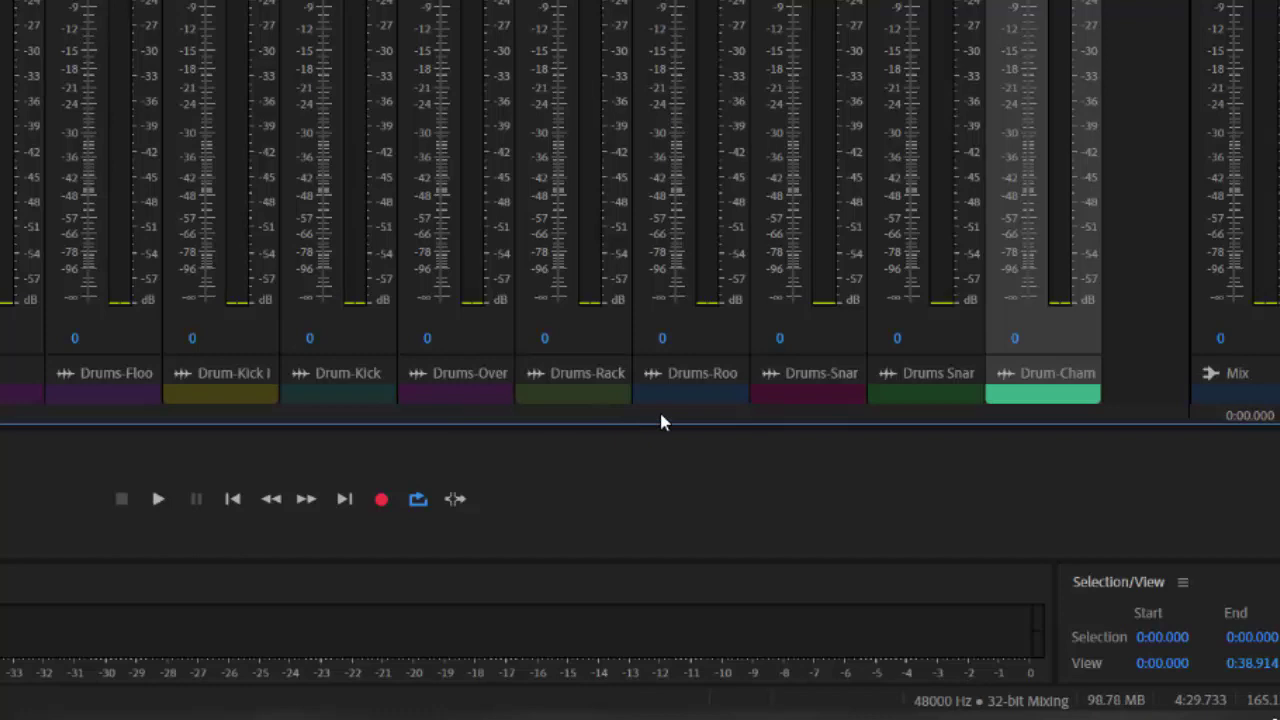
left_click_drag(690, 392, 940, 388)
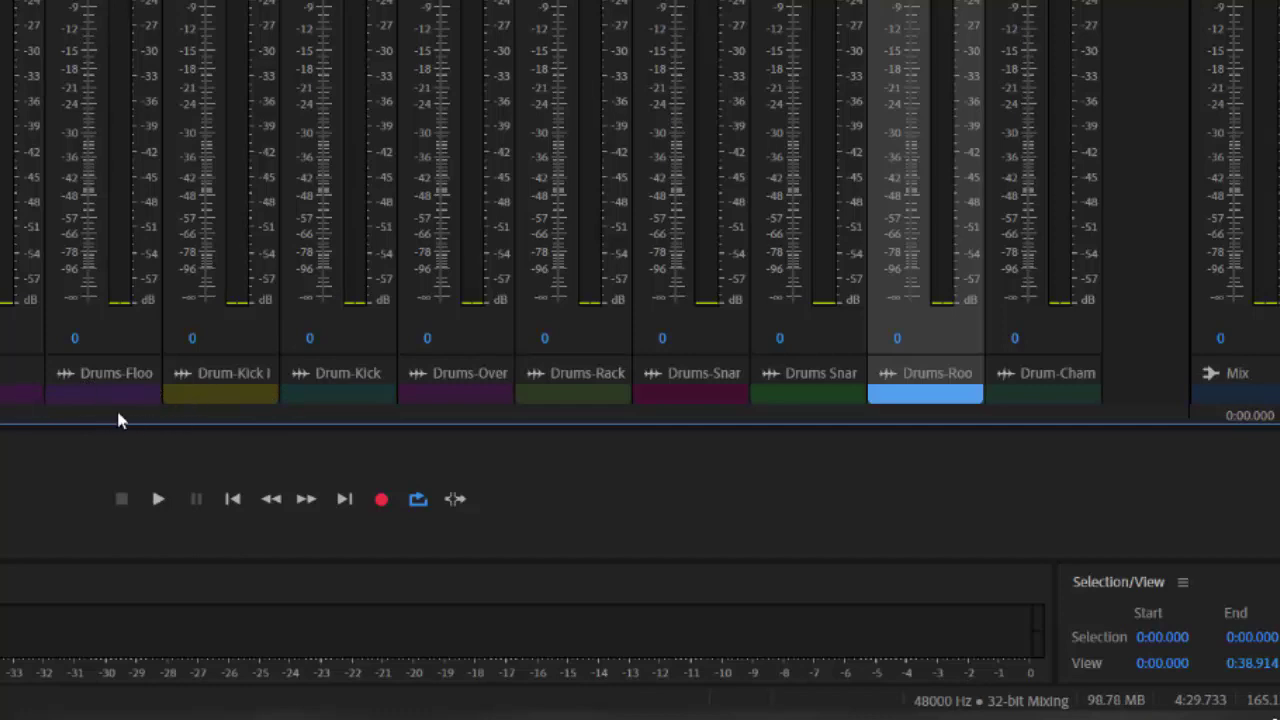
Start the drums with Drum-Kick I, Drum-Kick and both snares, and put Drums-Over before Drum-Cham
left_click(243, 394)
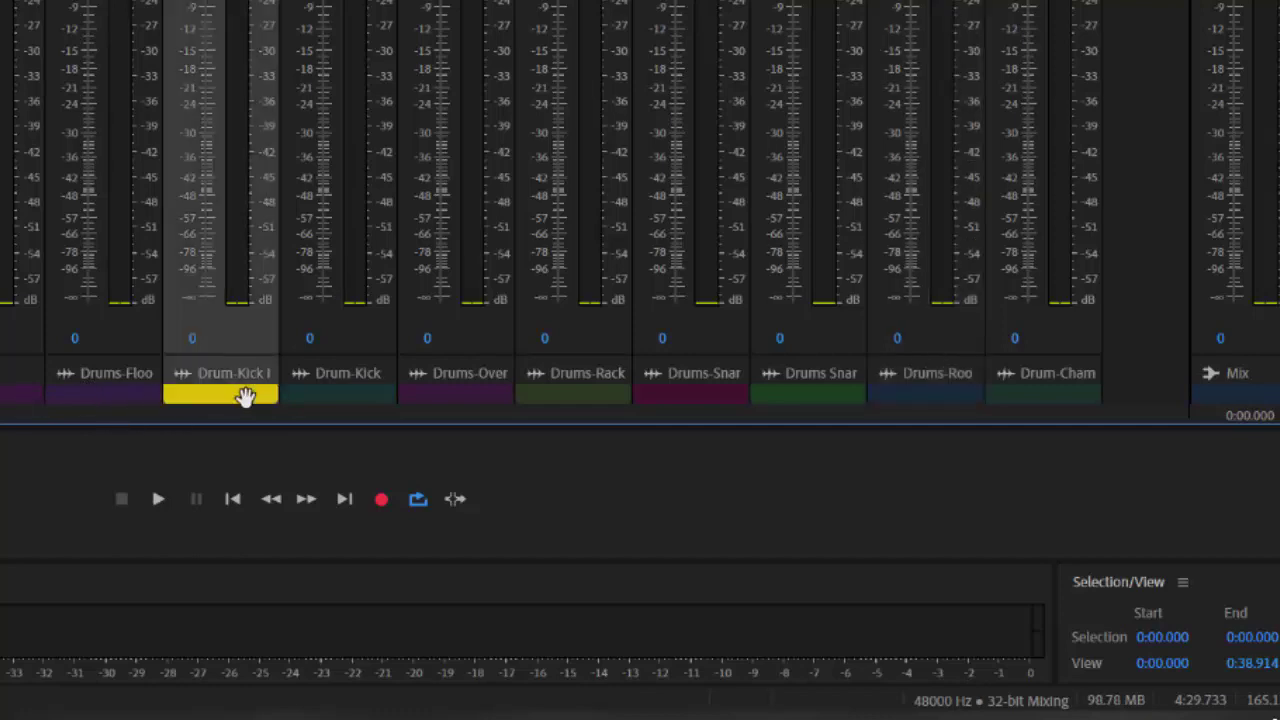
left_click_drag(100, 417, 77, 397)
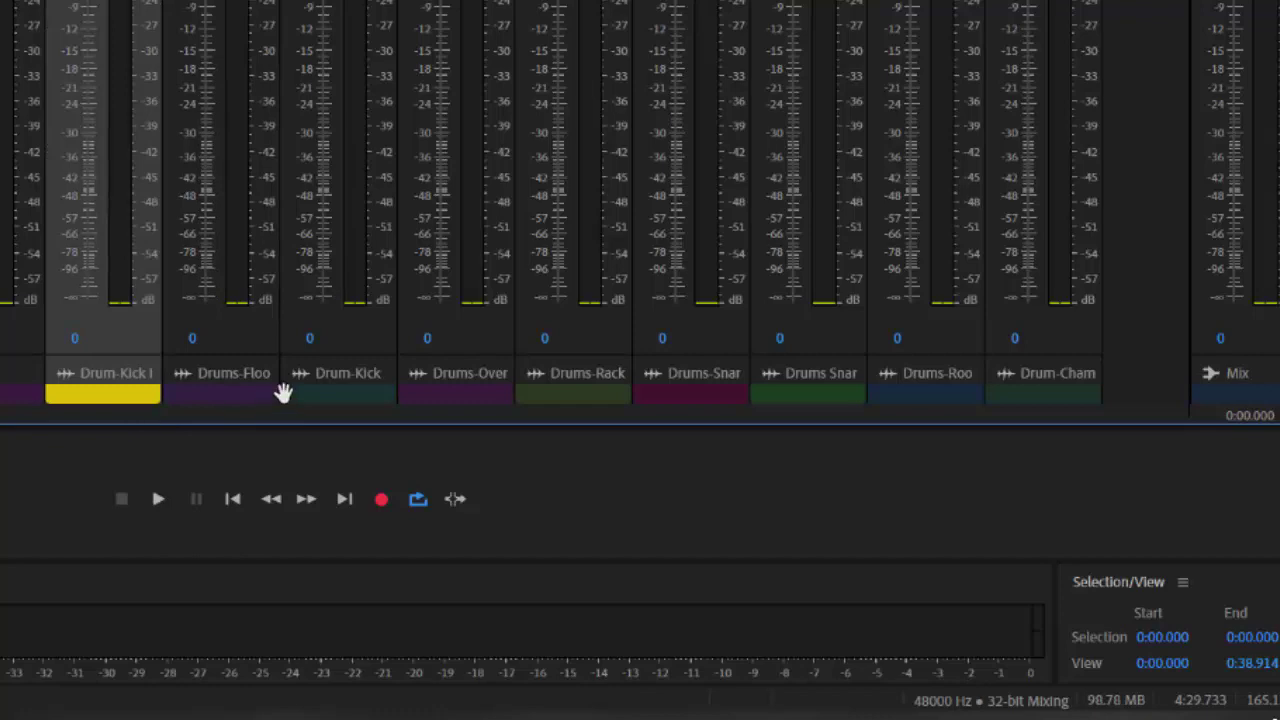
left_click(332, 392)
left_click_drag(332, 392, 318, 432)
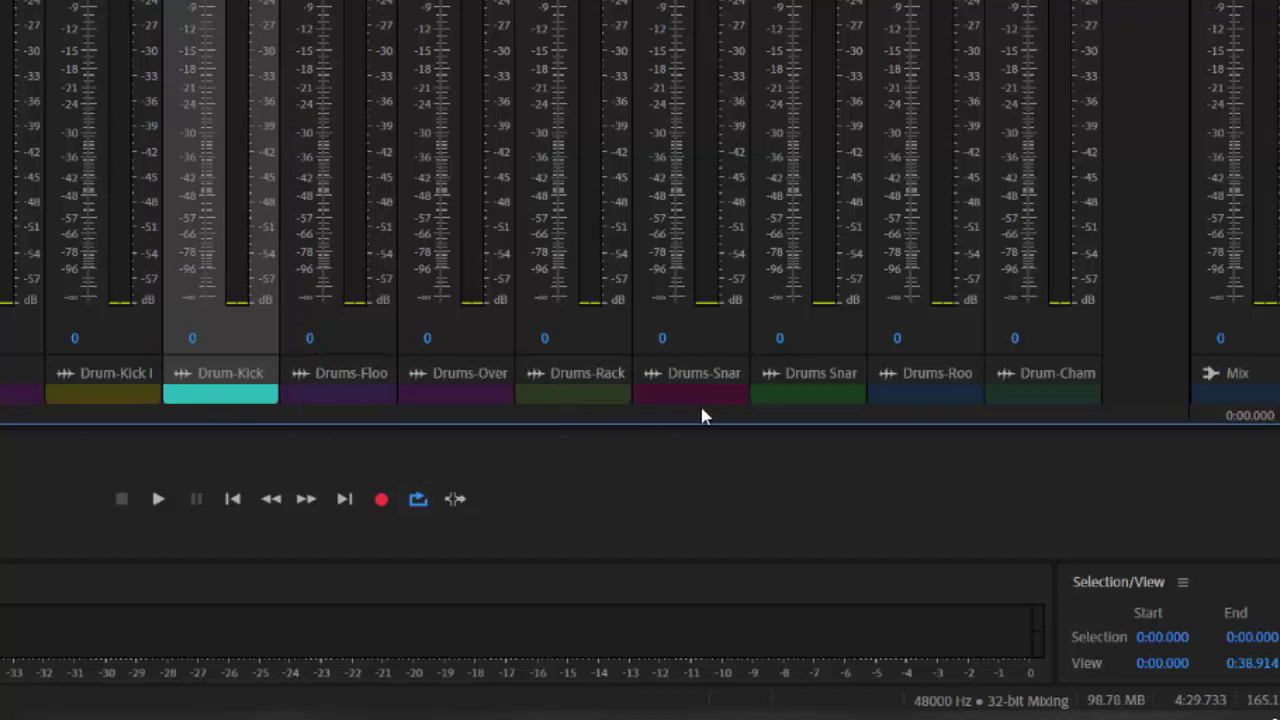
left_click_drag(710, 395, 323, 391)
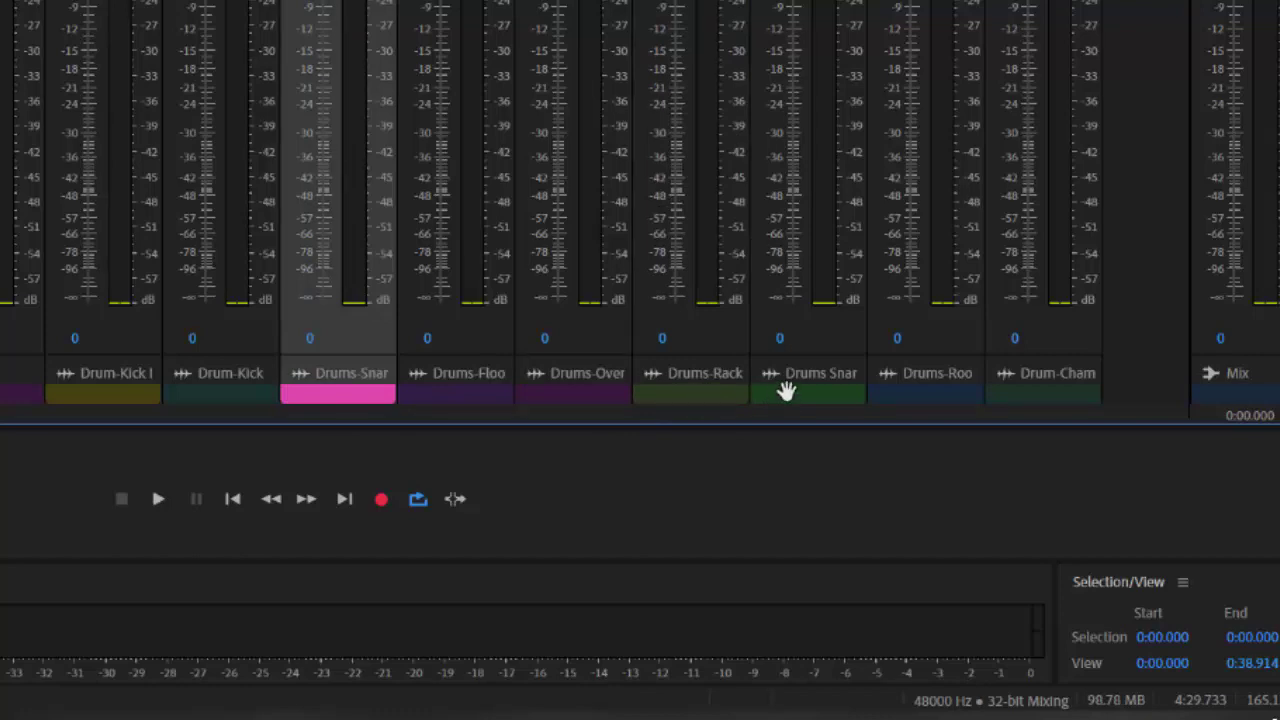
left_click_drag(790, 398, 404, 384)
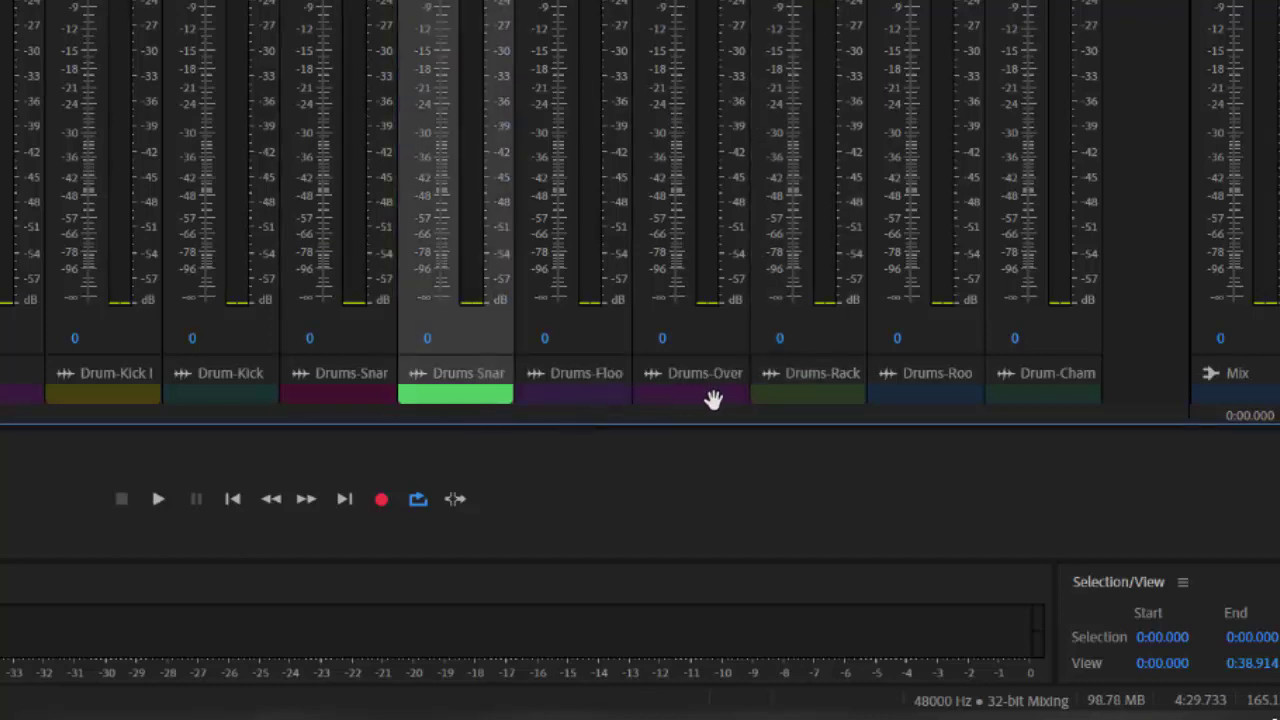
left_click_drag(713, 400, 864, 396)
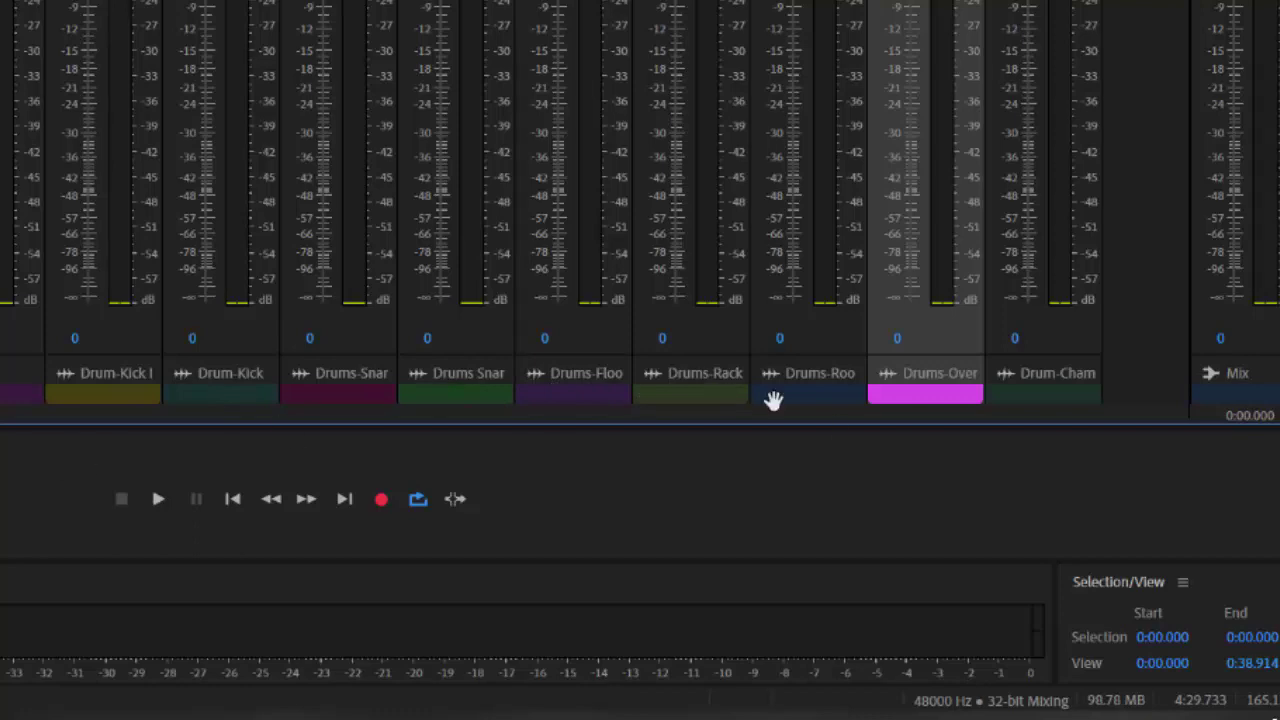
left_click(1049, 386)
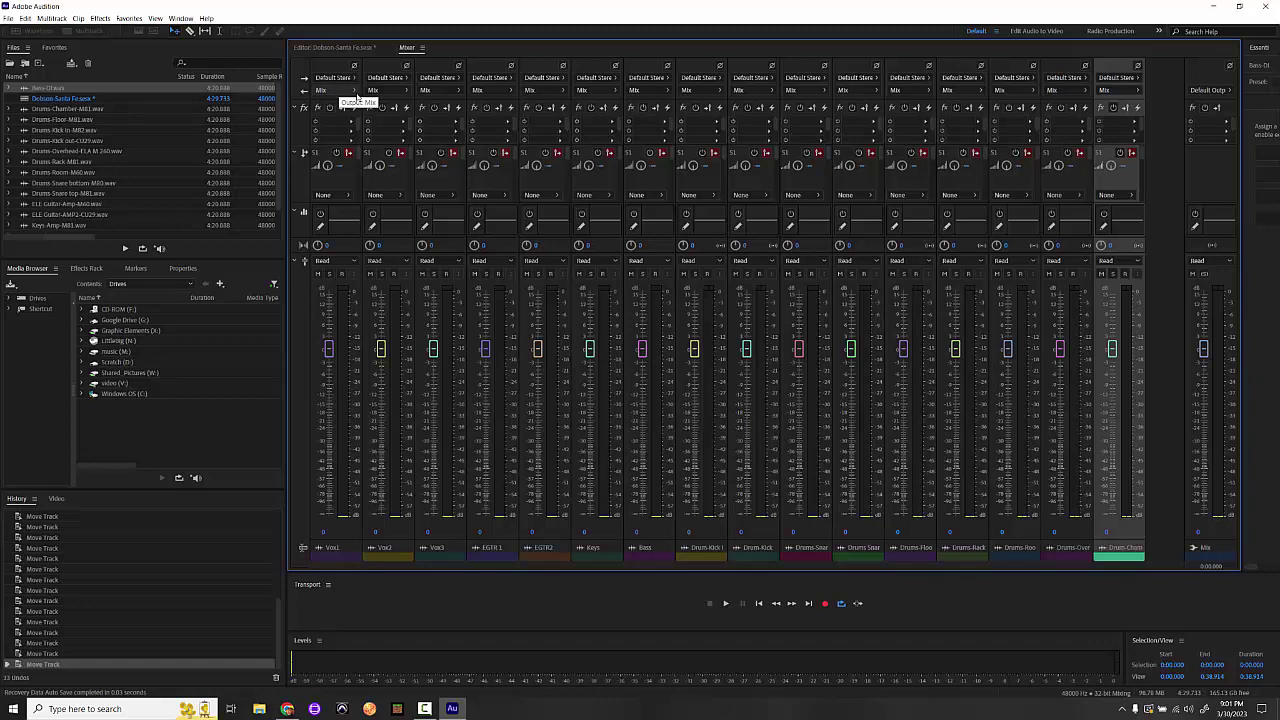
Add a new bus from Vox1's output, name it Vox, and move it beside Mix
left_click(353, 92)
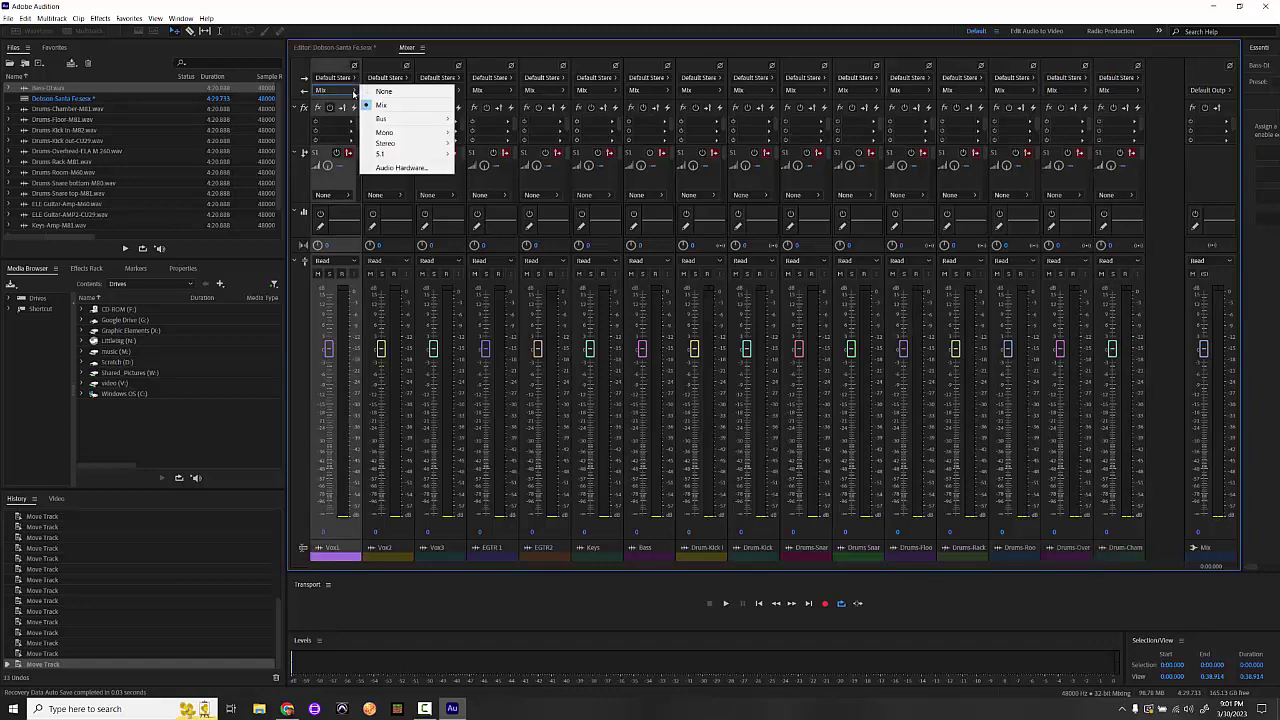
mouse_move(452, 119)
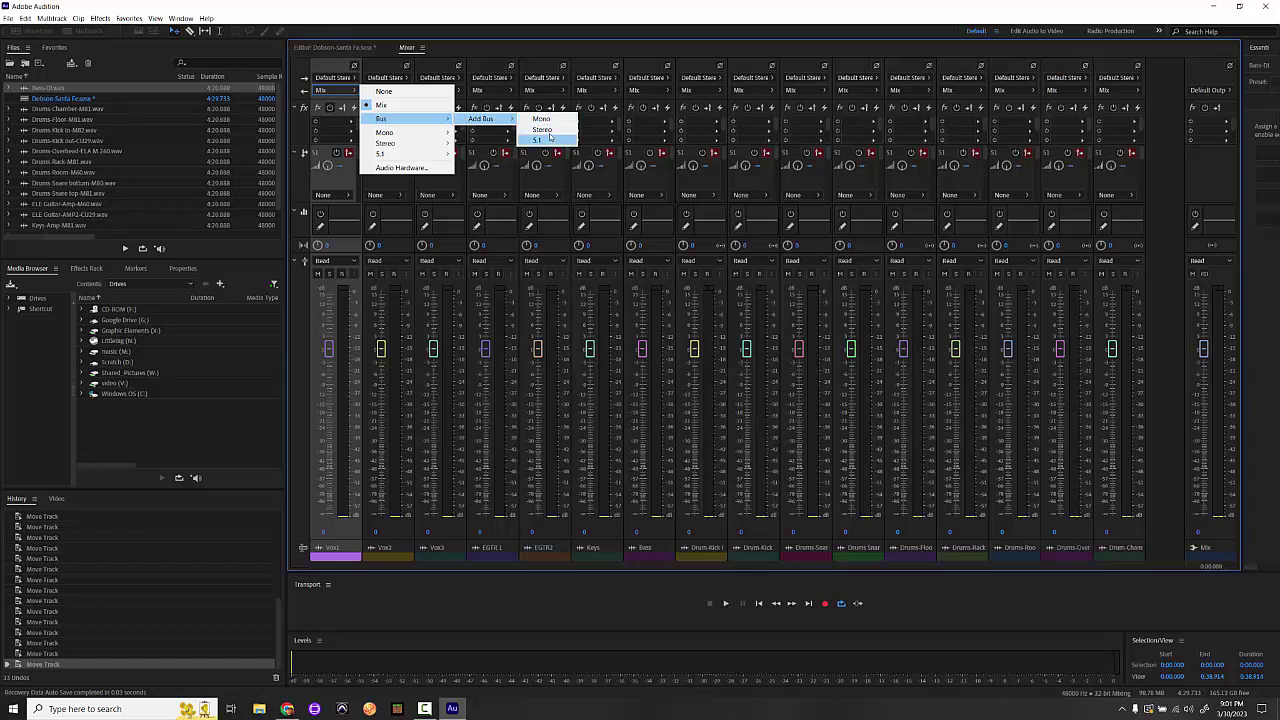
left_click(543, 130)
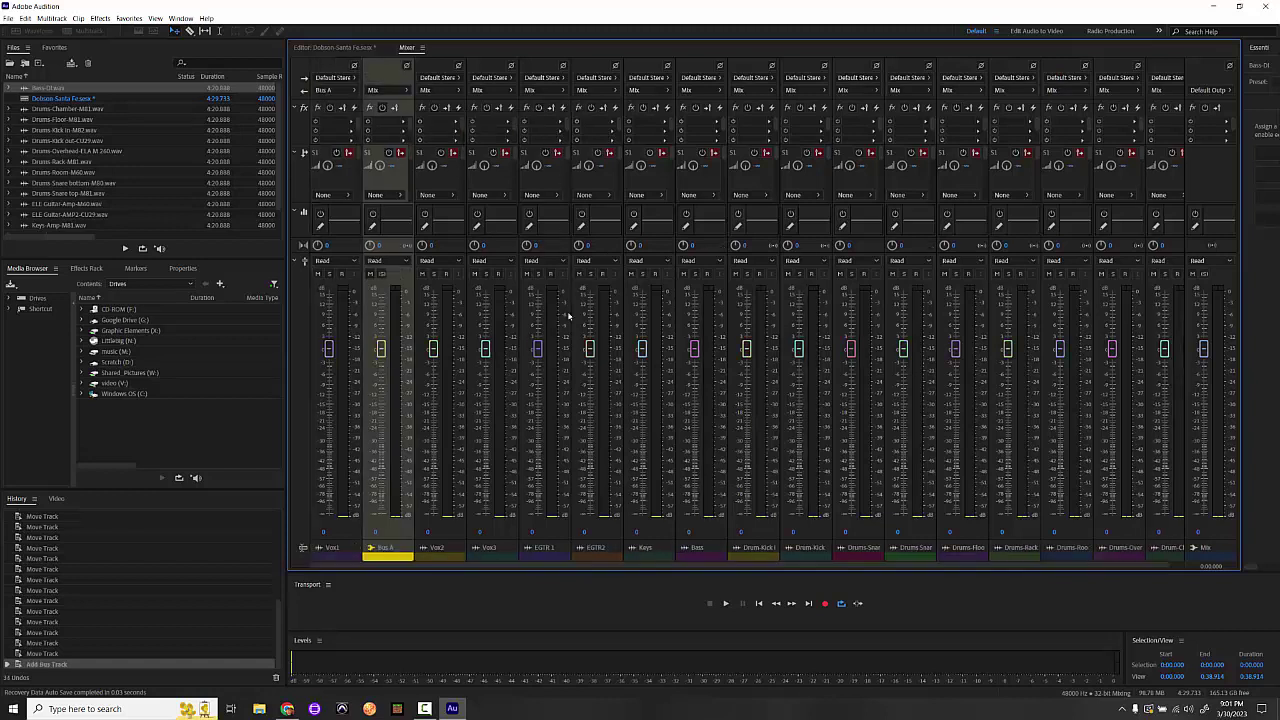
left_click(383, 549)
type("Vox")
key("Return")
left_click_drag(372, 557, 1183, 567)
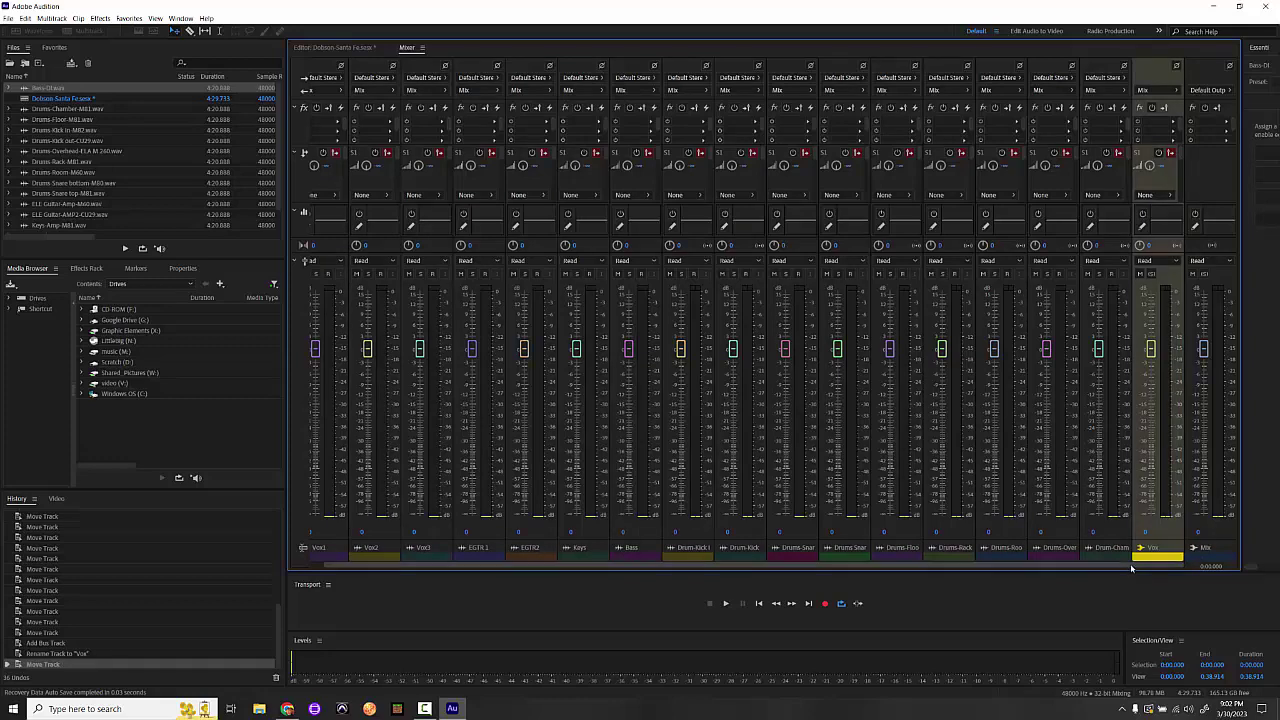
left_click_drag(1180, 566, 360, 572)
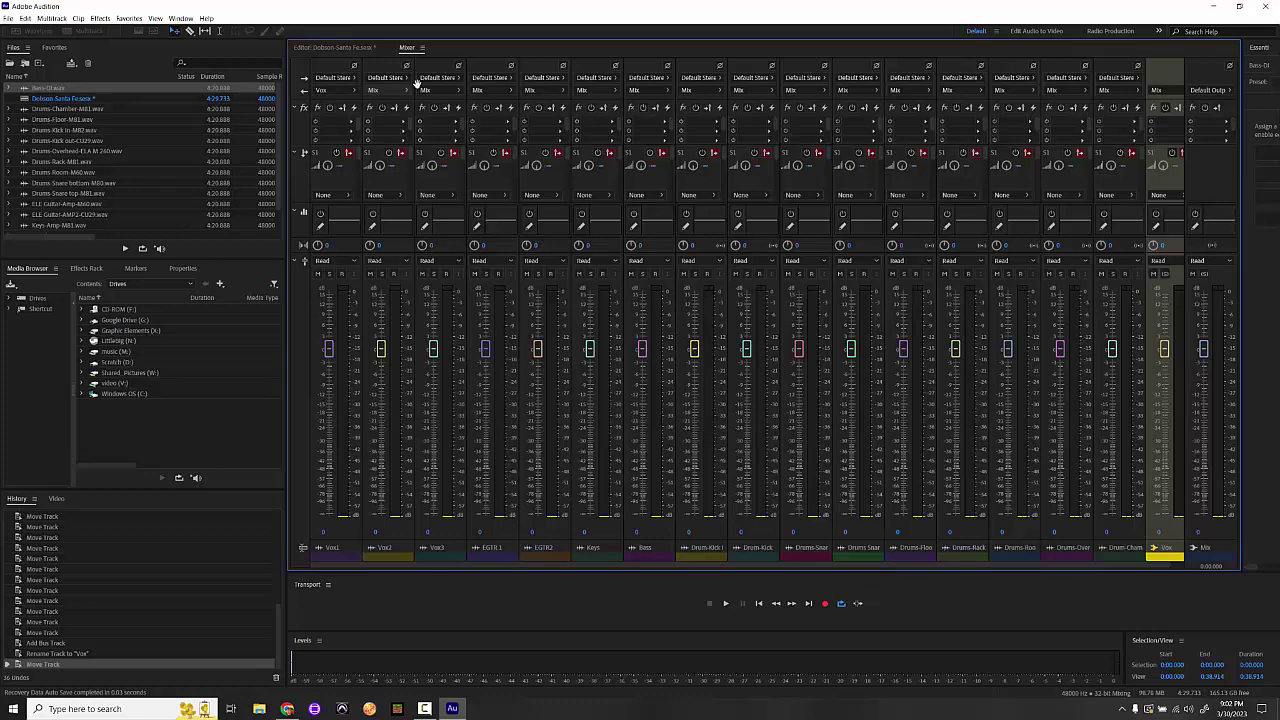
Route the Vox2 and Vox3 outputs into the Vox bus
left_click(405, 91)
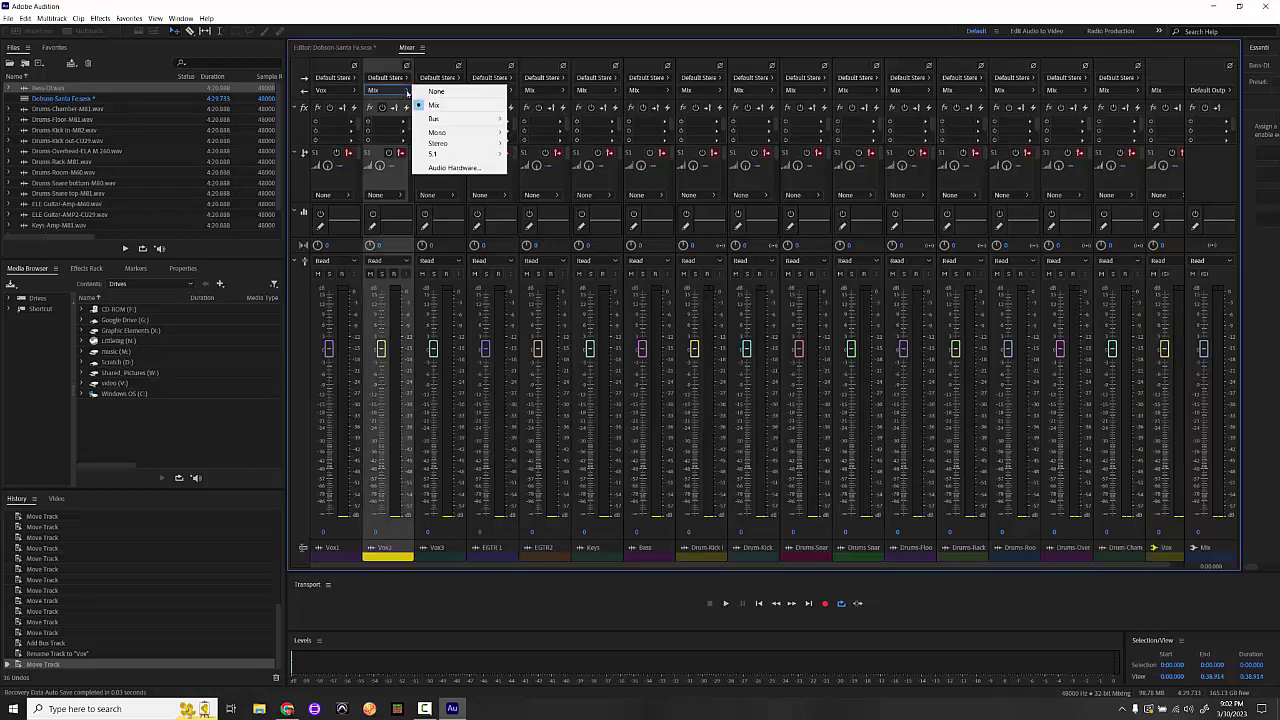
mouse_move(452, 119)
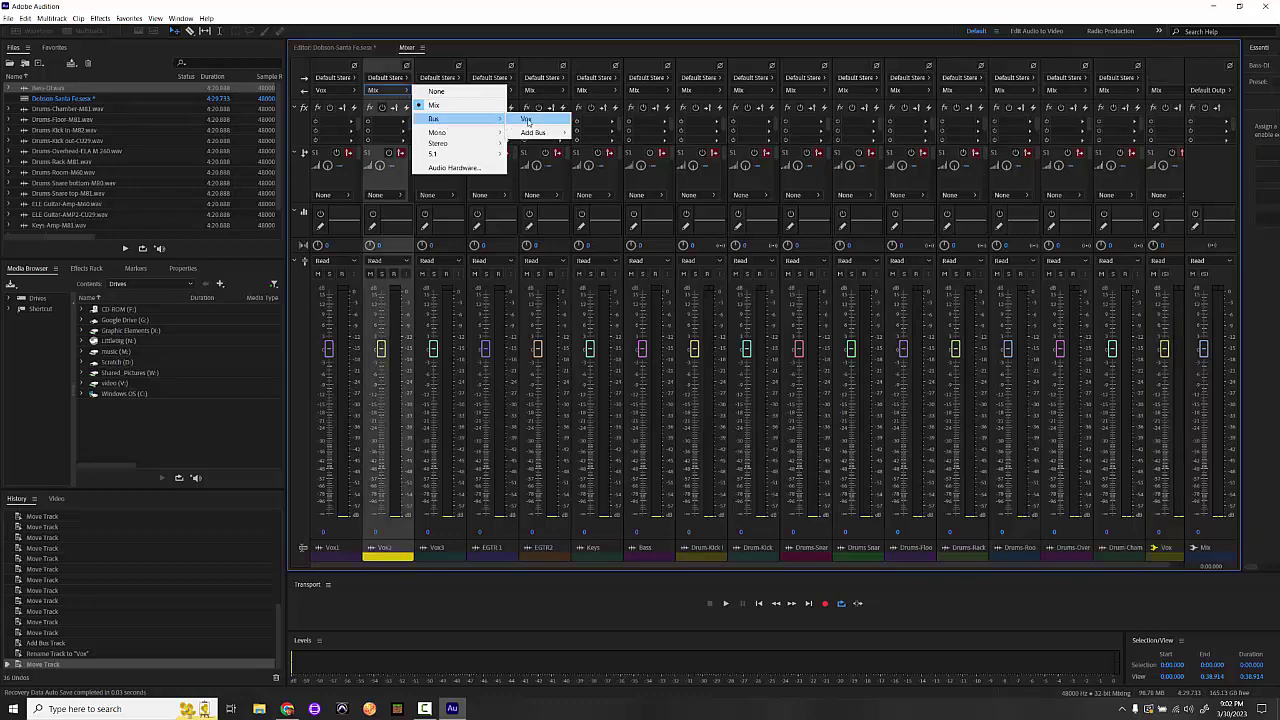
left_click(527, 121)
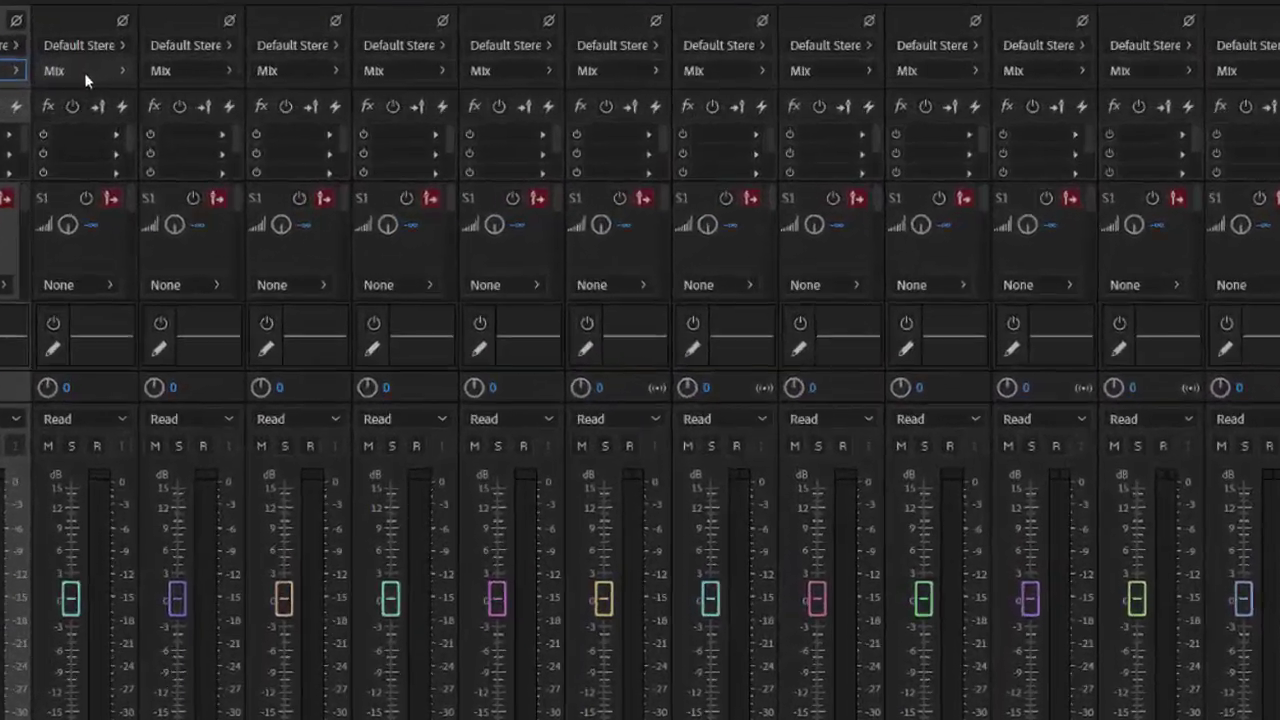
left_click(85, 78)
mouse_move(72, 137)
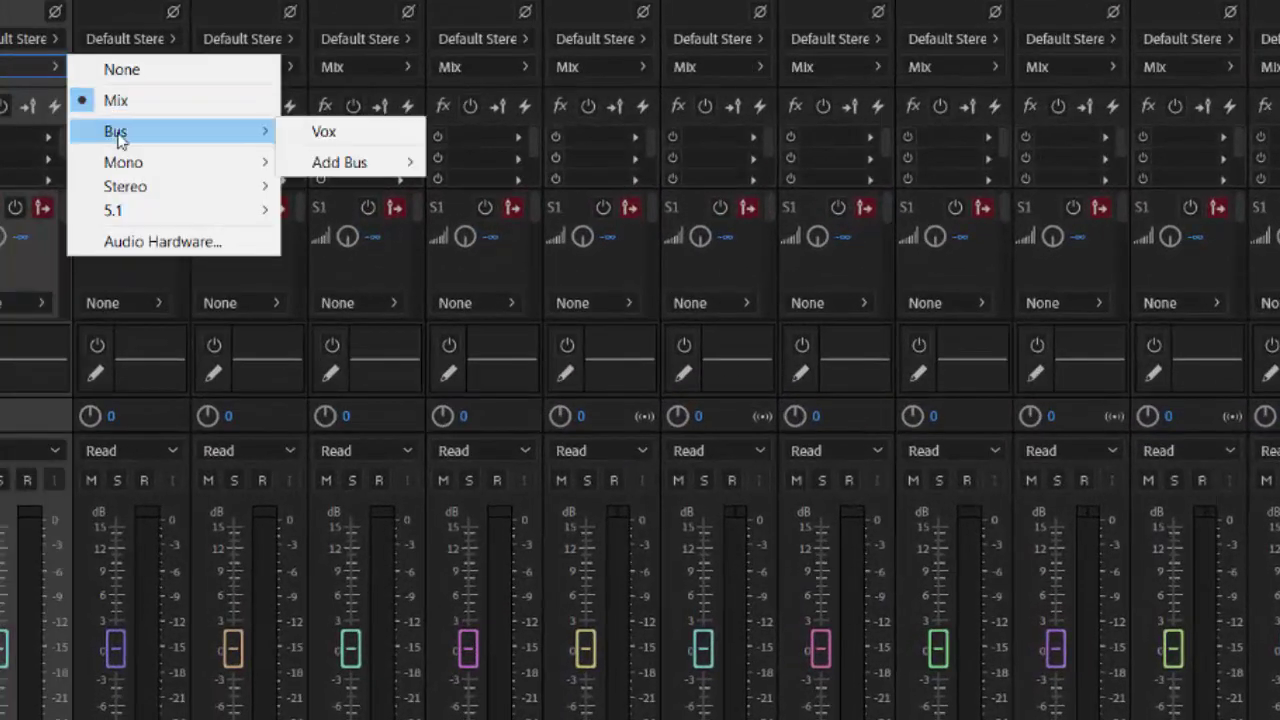
left_click(358, 138)
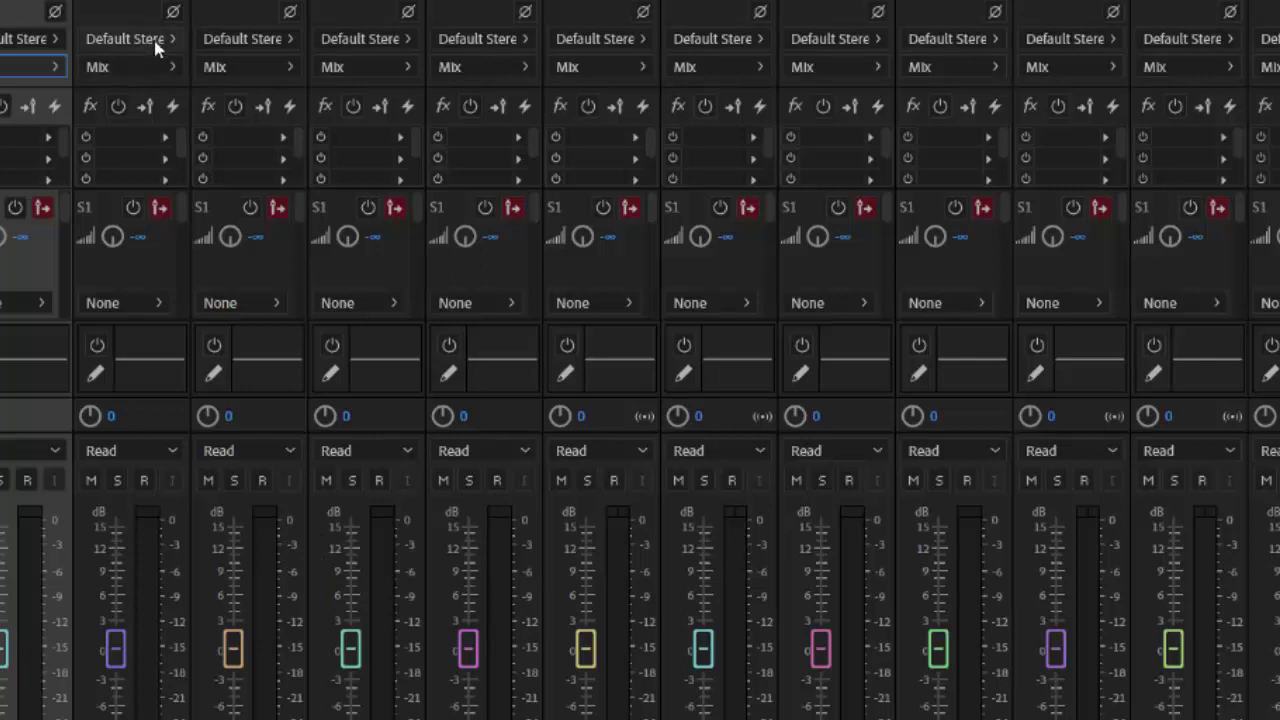
Create a stereo bus from EGTR 1's output, name it GTR, and place it after Vox
left_click(166, 66)
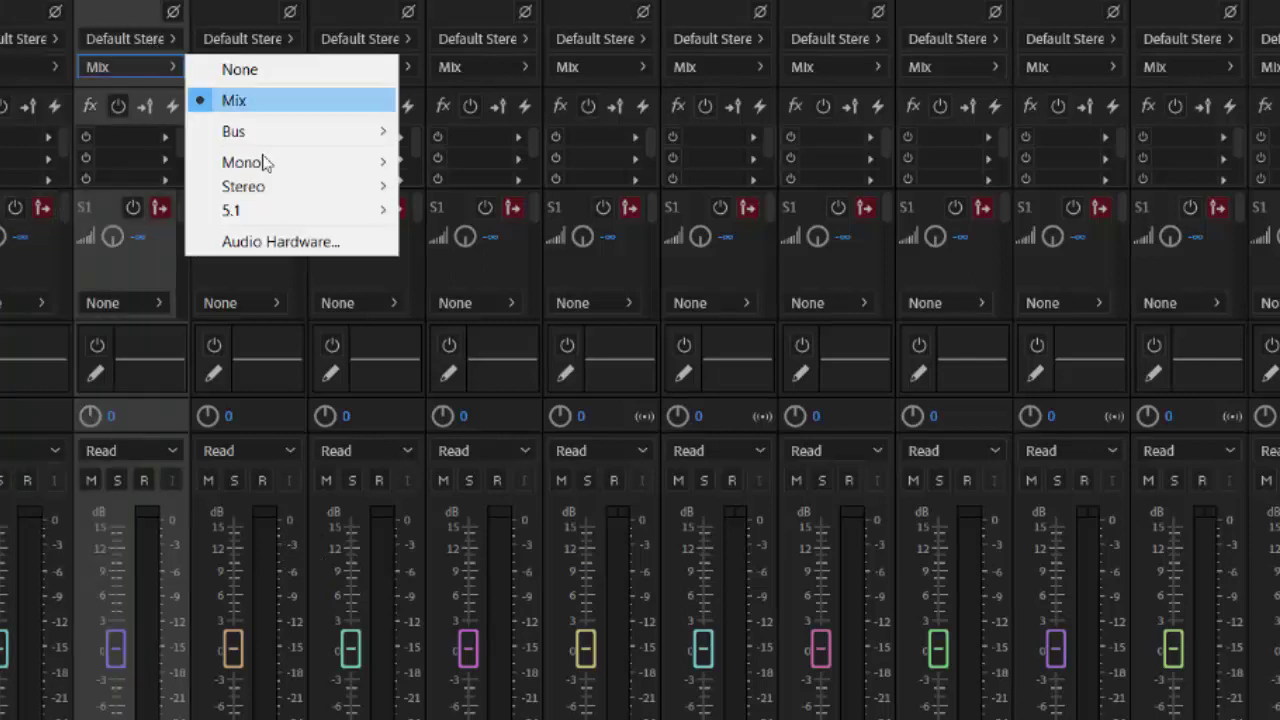
mouse_move(278, 131)
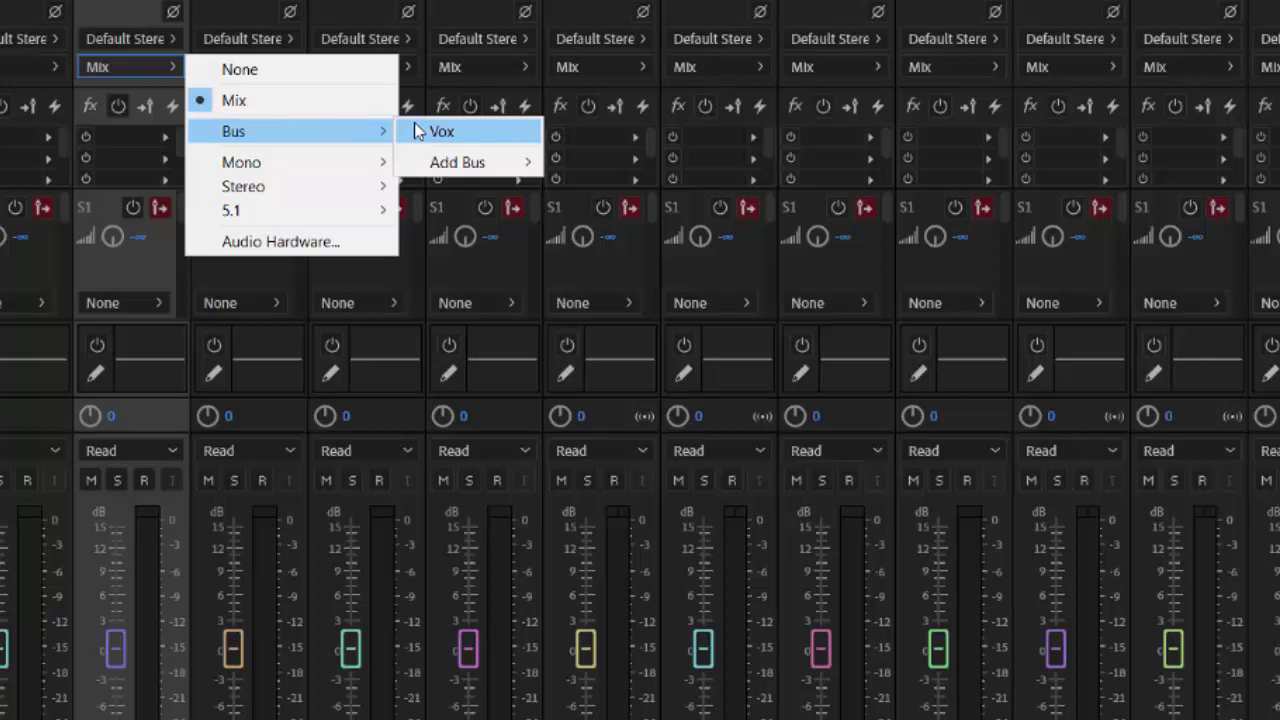
mouse_move(437, 163)
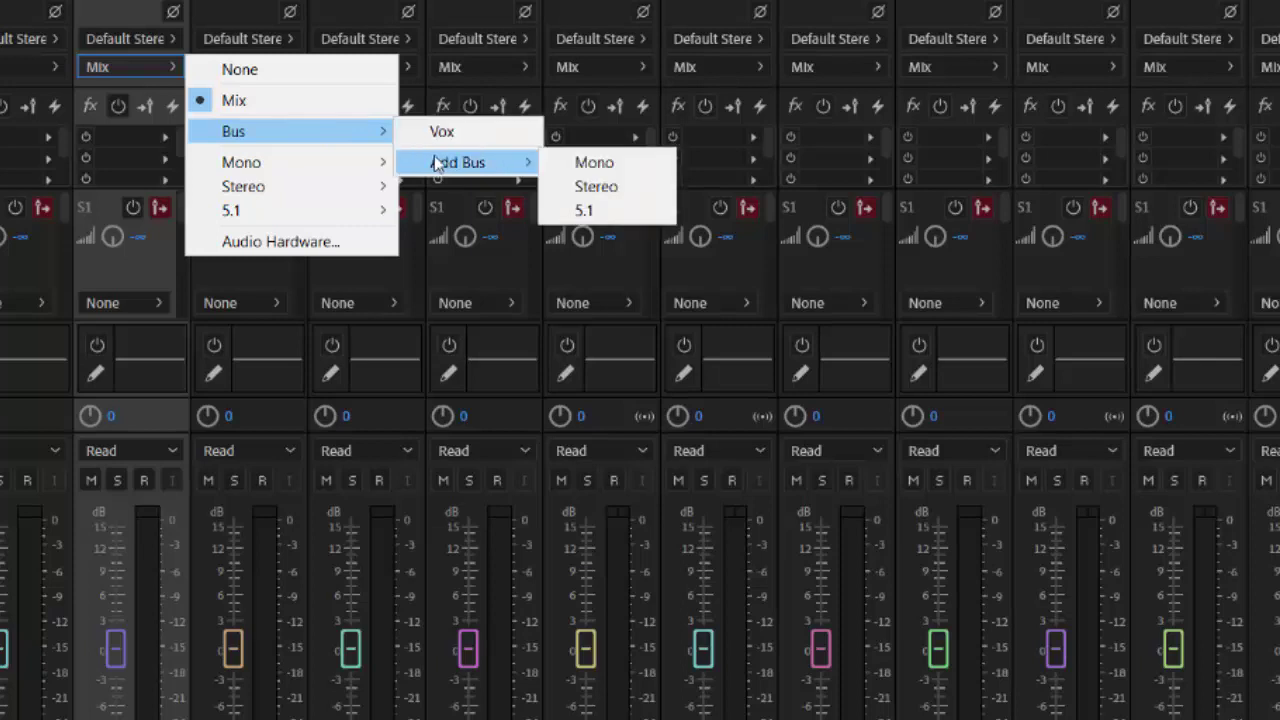
left_click(600, 187)
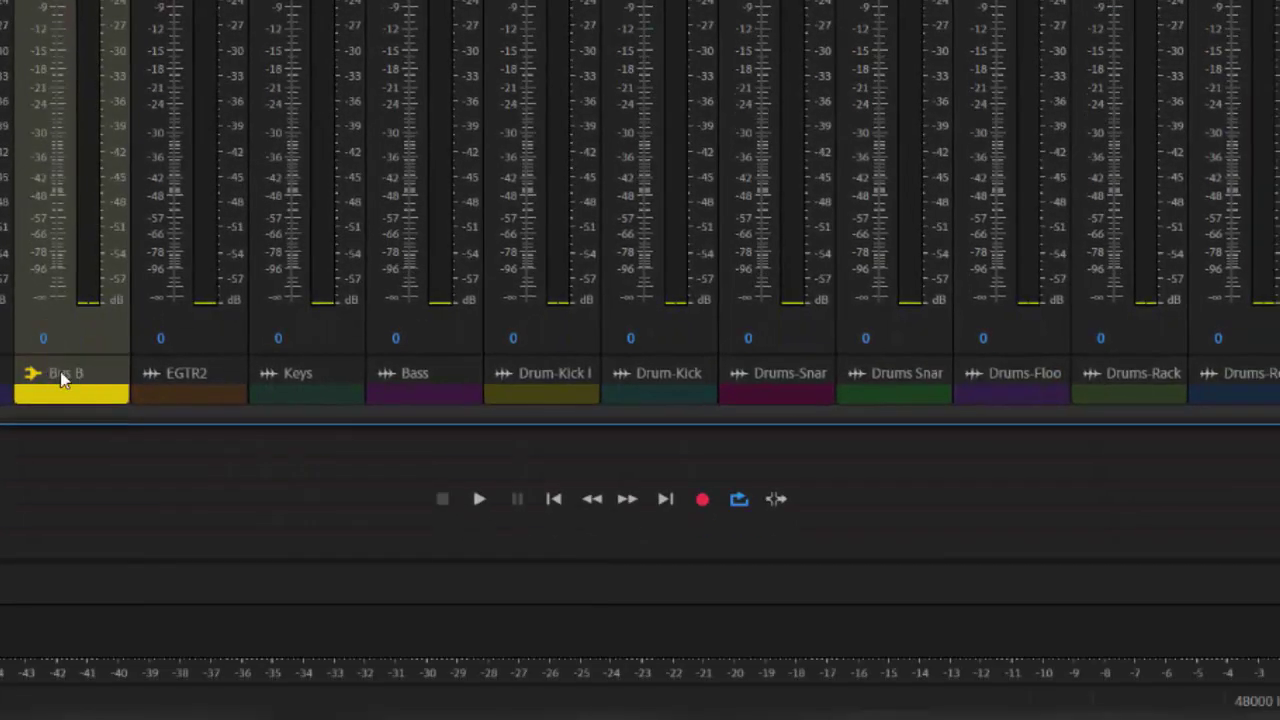
double_click(66, 378)
type("GTR")
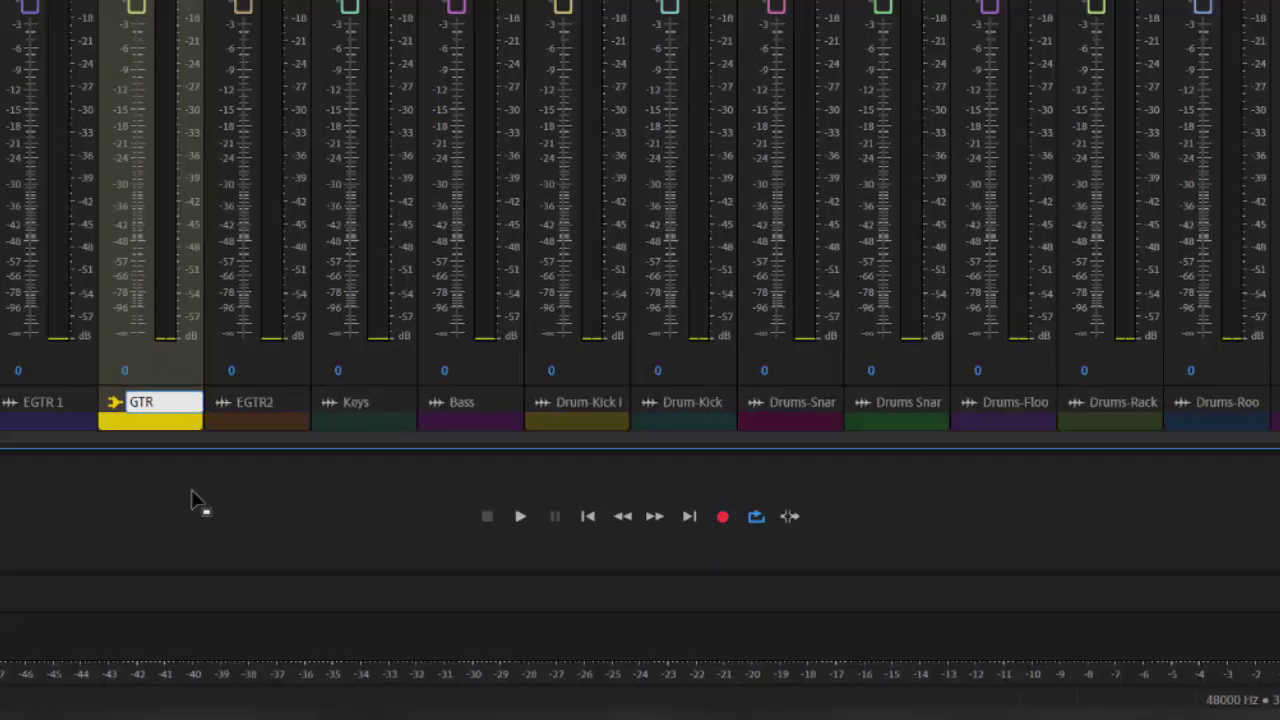
key("Return")
left_click_drag(390, 500, 1143, 492)
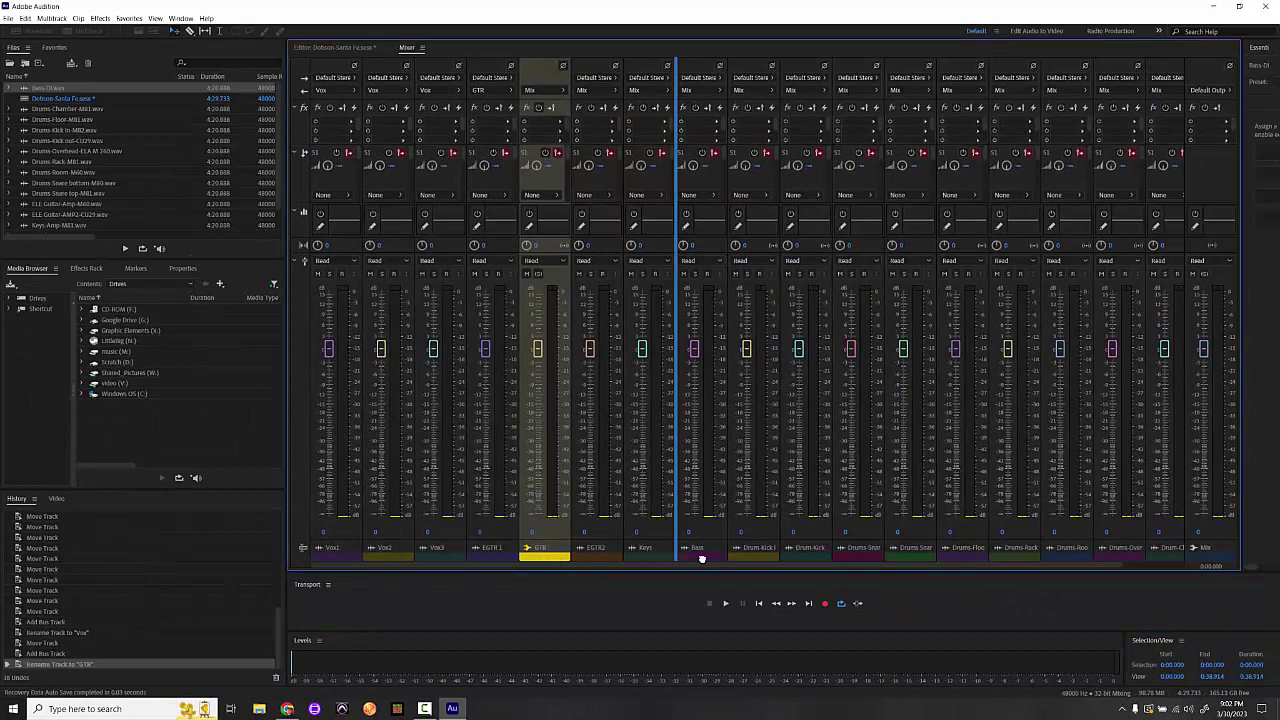
left_click_drag(1080, 550, 1180, 554)
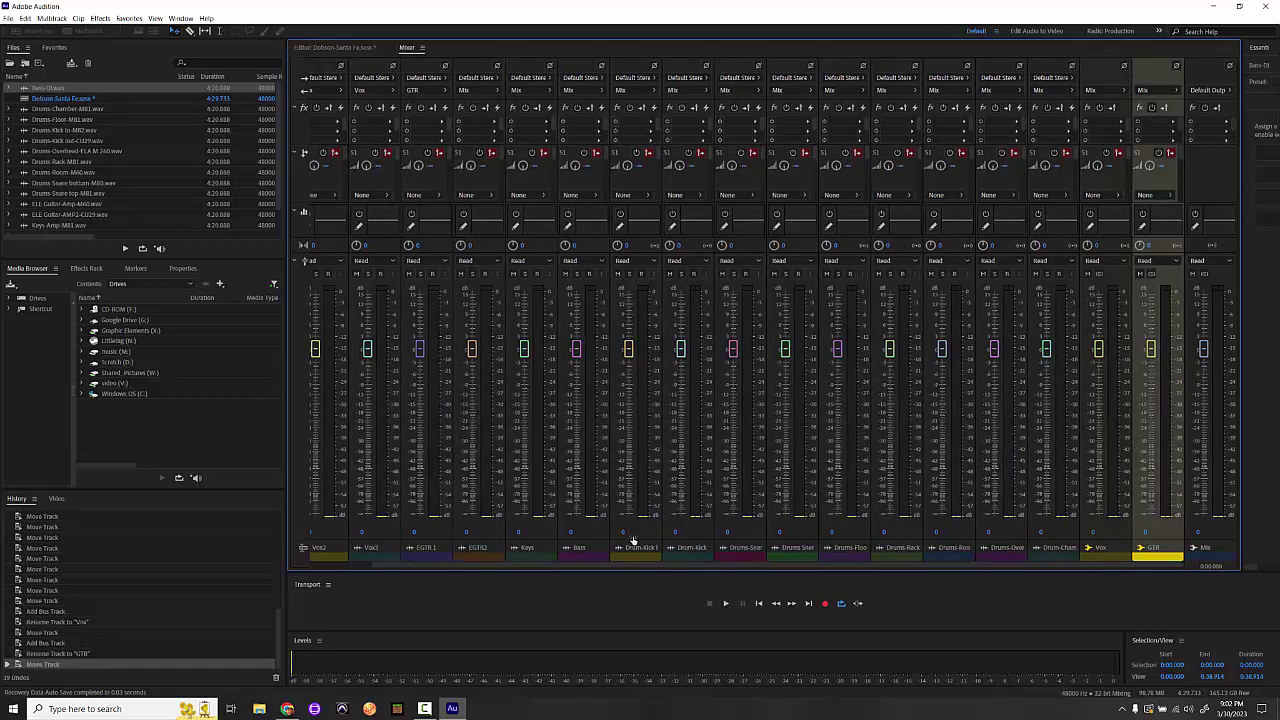
left_click_drag(736, 569, 489, 575)
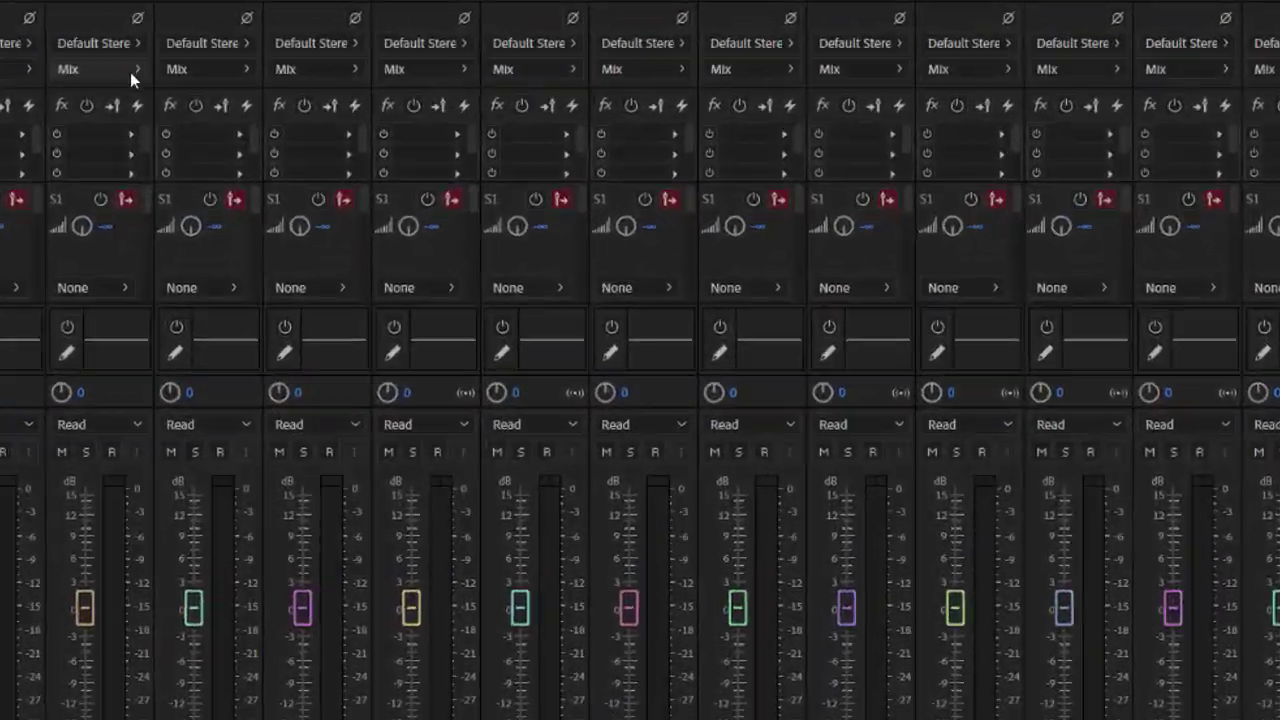
Route EGTR2's output into the GTR bus
left_click(561, 91)
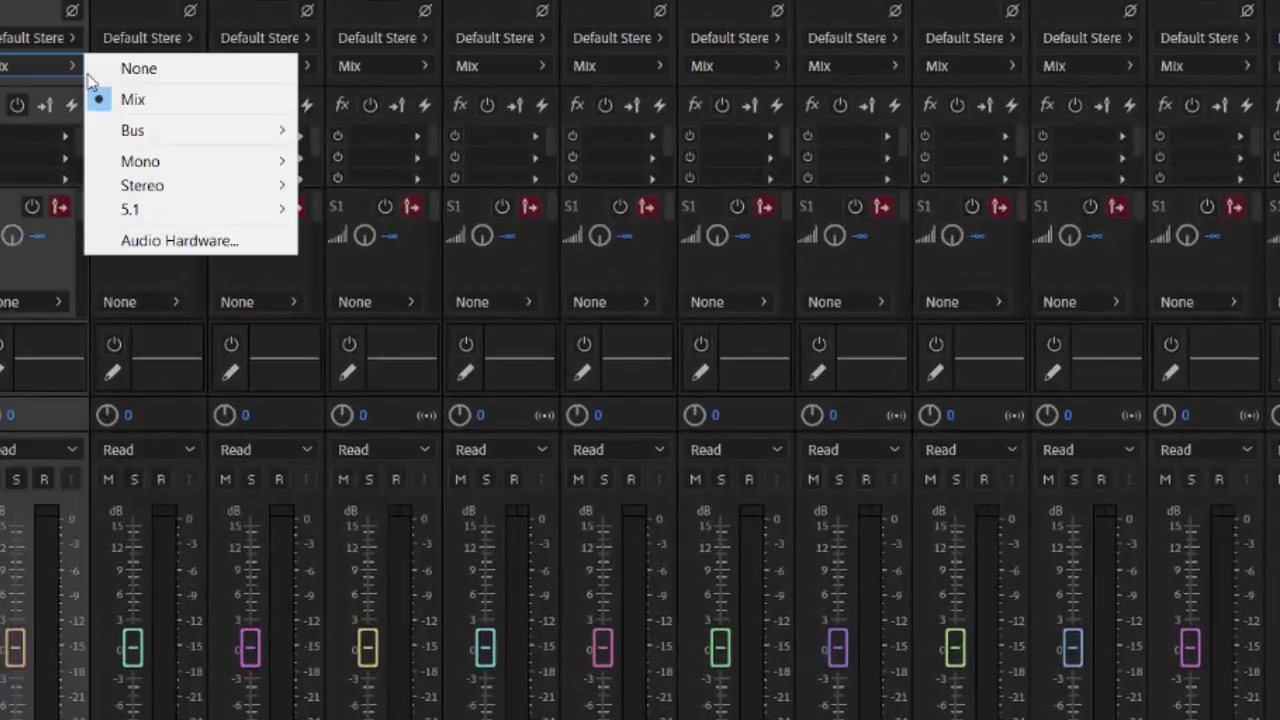
mouse_move(172, 142)
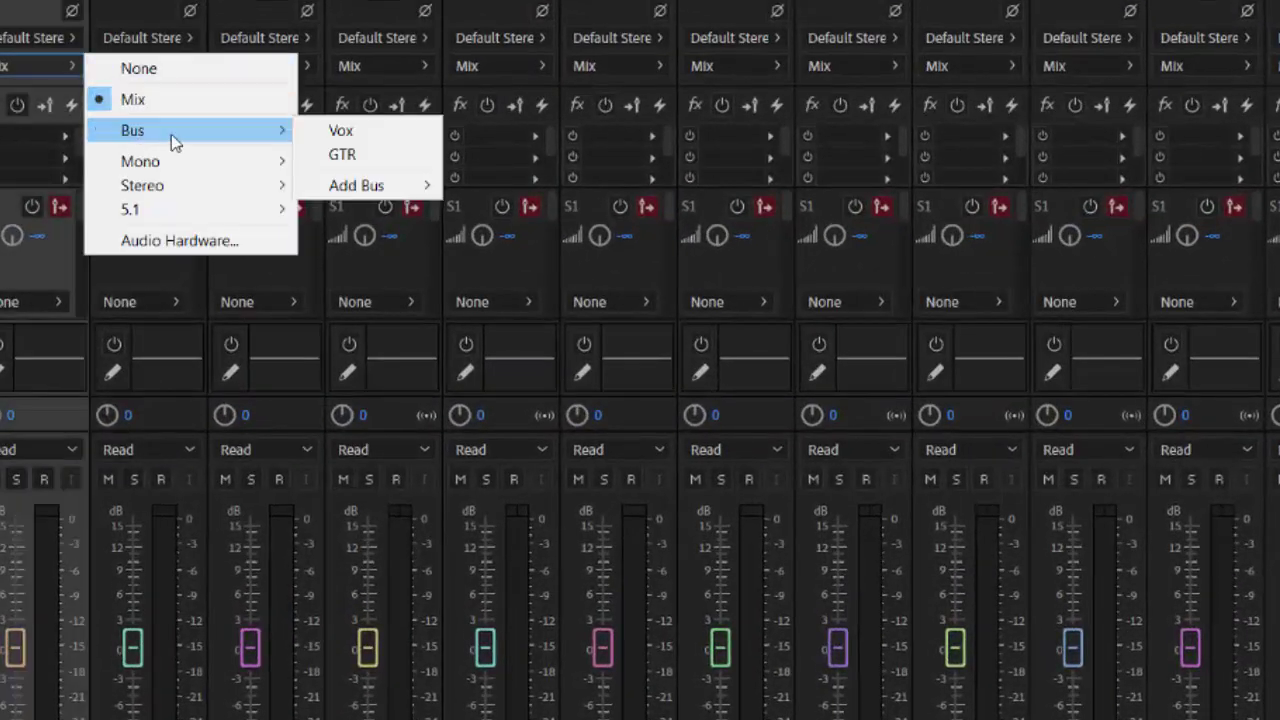
left_click(381, 158)
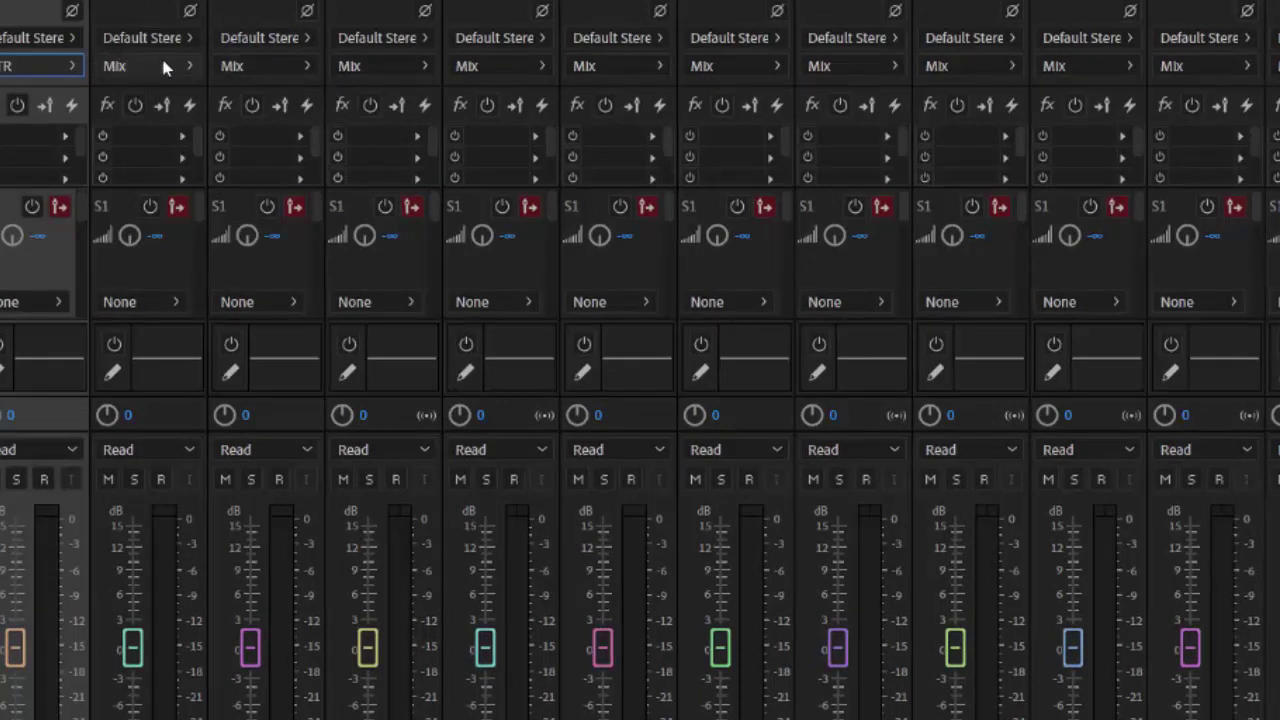
Create a stereo bus from Keys' output, rename Bus C to Low, and move it after GTR
left_click(185, 66)
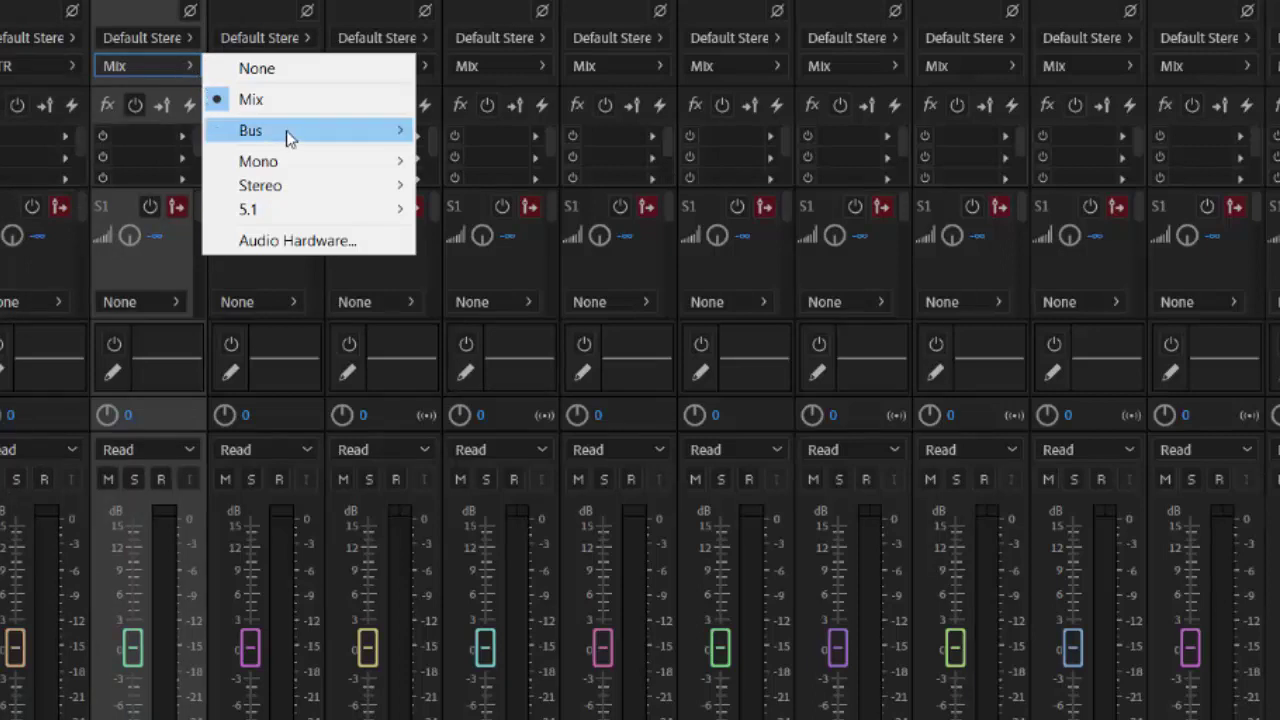
mouse_move(286, 134)
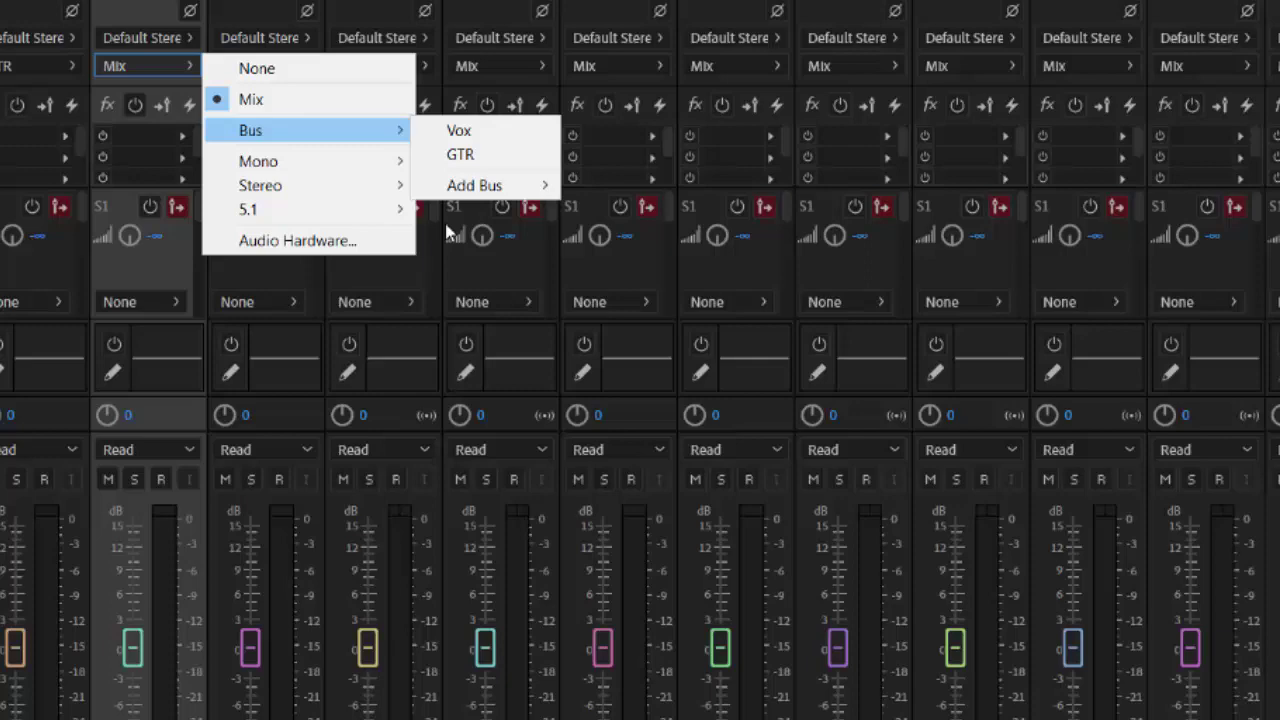
mouse_move(472, 187)
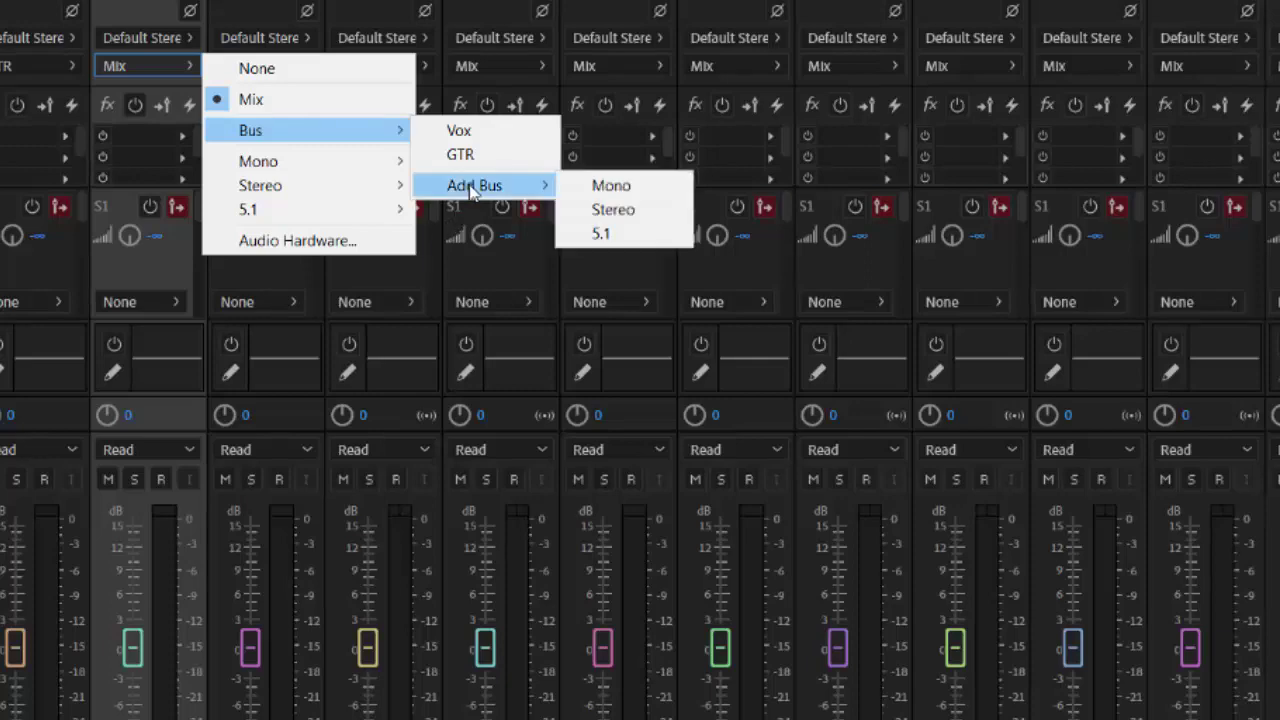
left_click(613, 209)
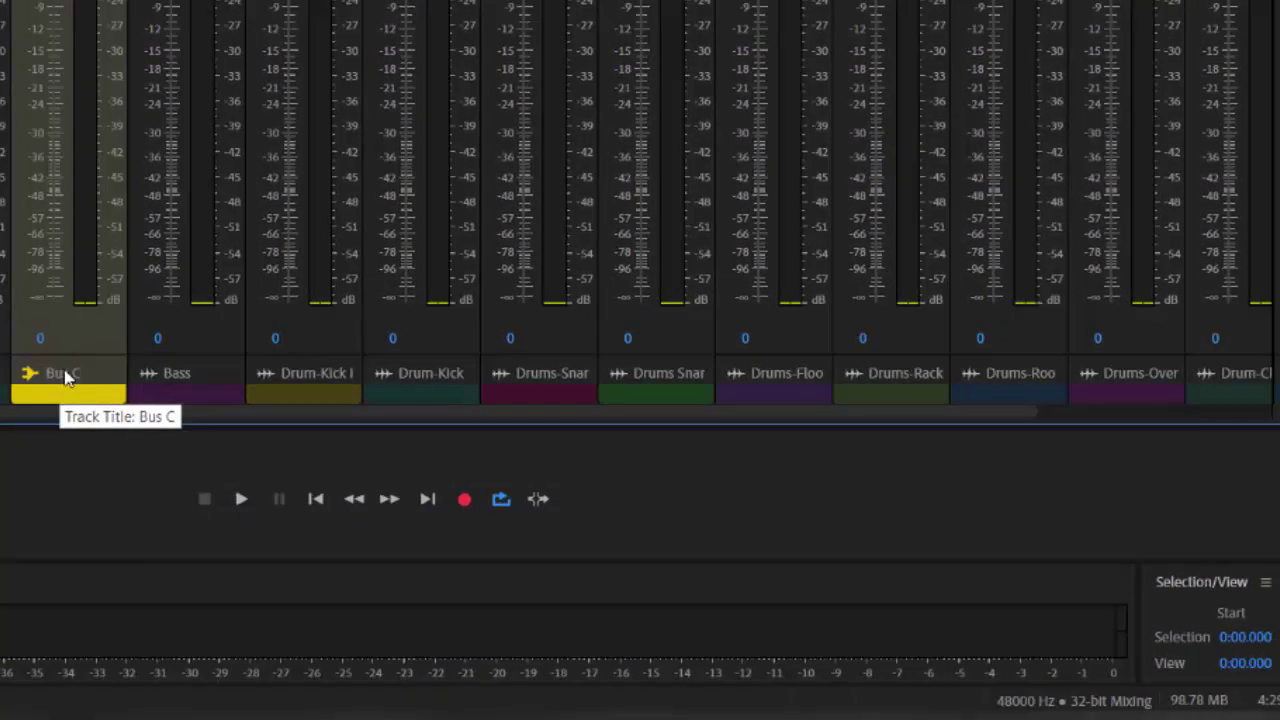
left_click(143, 664)
left_click(143, 664)
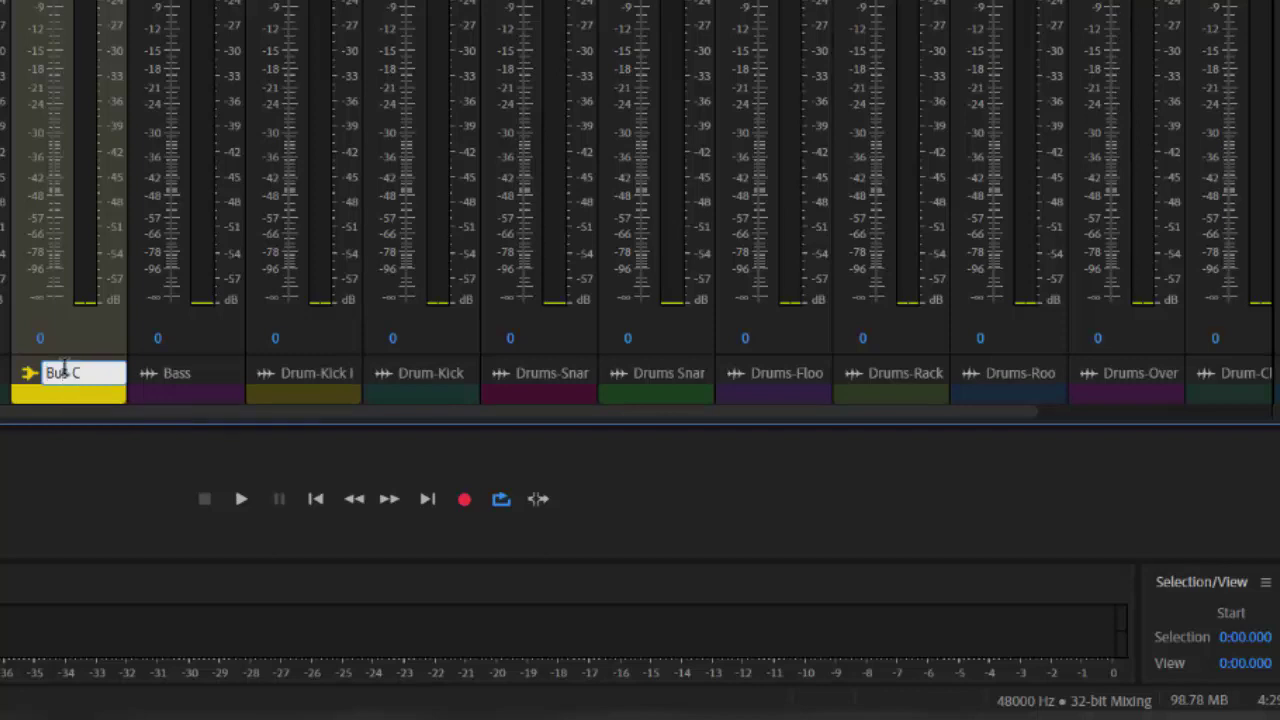
key("ctrl+a")
type("Low")
left_click(57, 392)
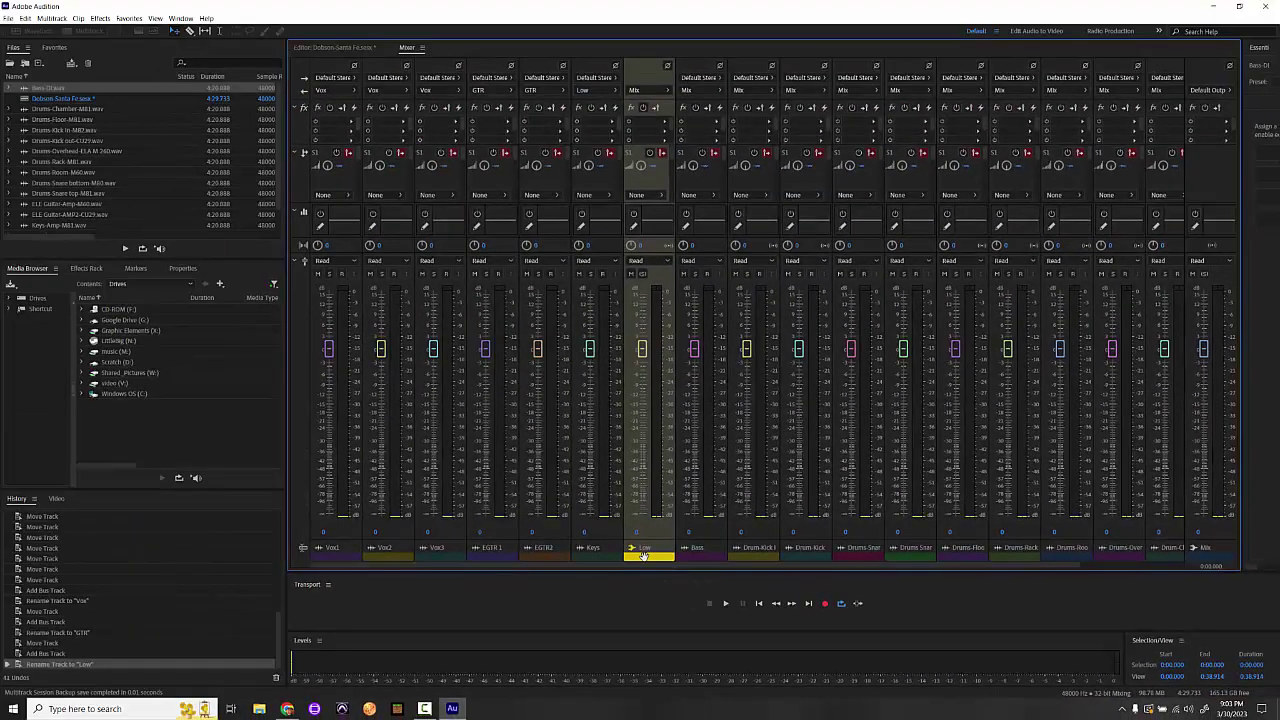
left_click_drag(57, 392, 413, 357)
left_click_drag(796, 540, 1186, 553)
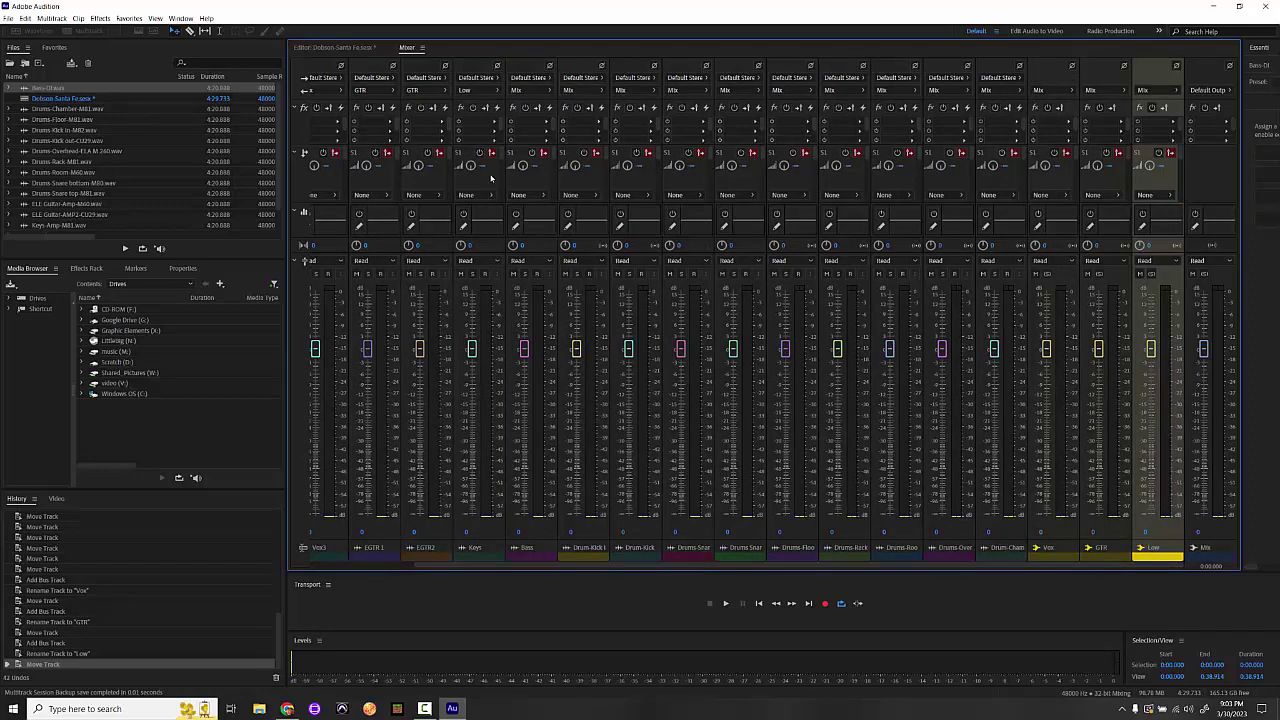
Route Bass's output into the Low bus
left_click(515, 92)
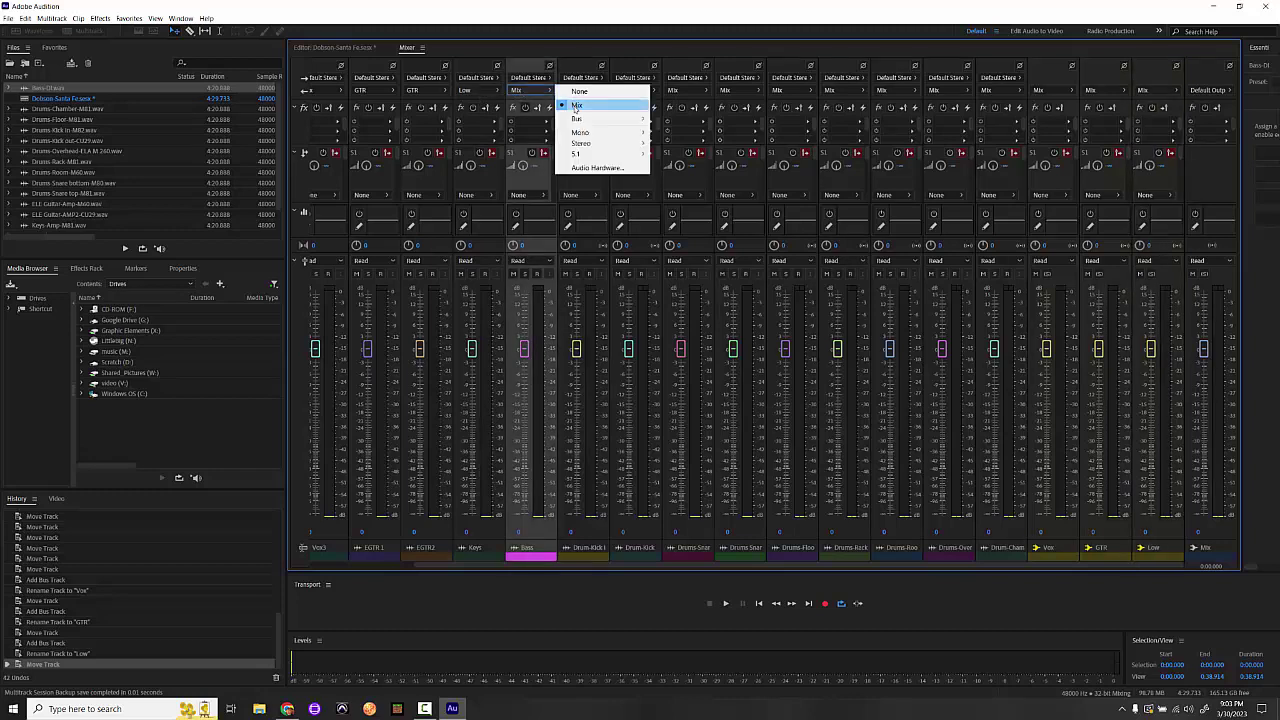
mouse_move(605, 119)
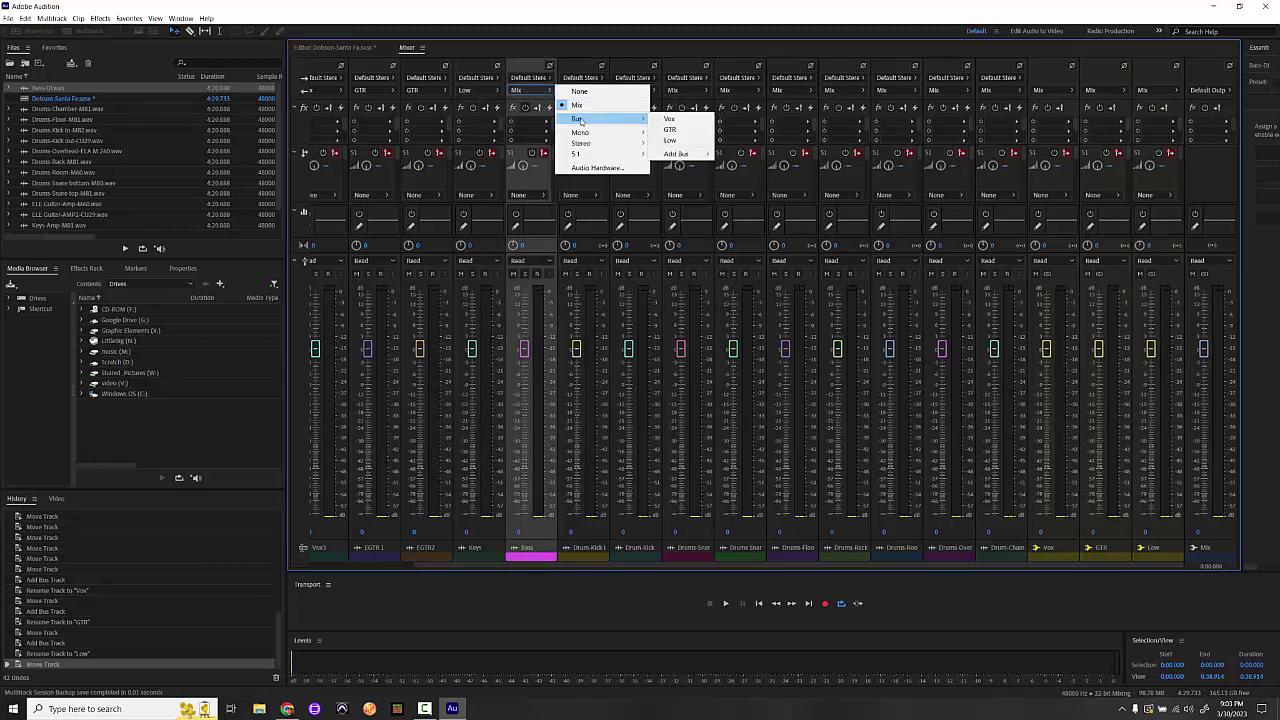
left_click(695, 143)
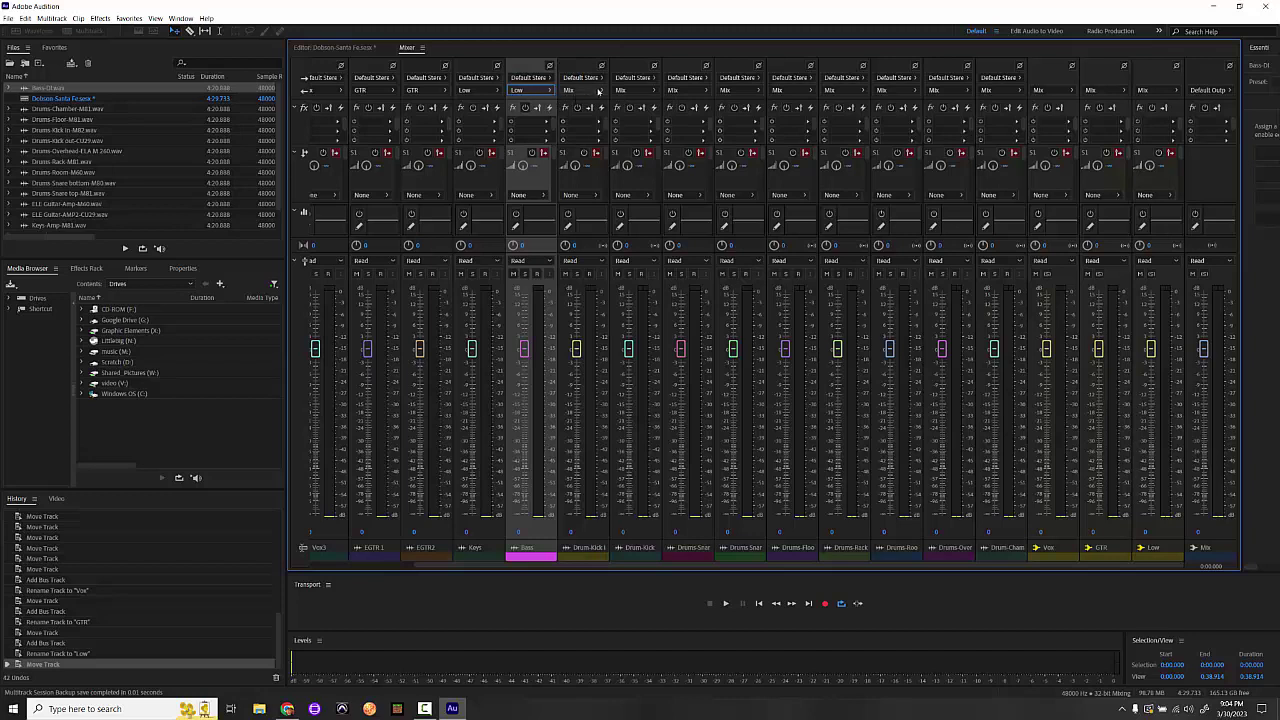
Create a bus from Drum-Kick I's output, rename Bus D to Drums, and place it after Low
left_click(598, 91)
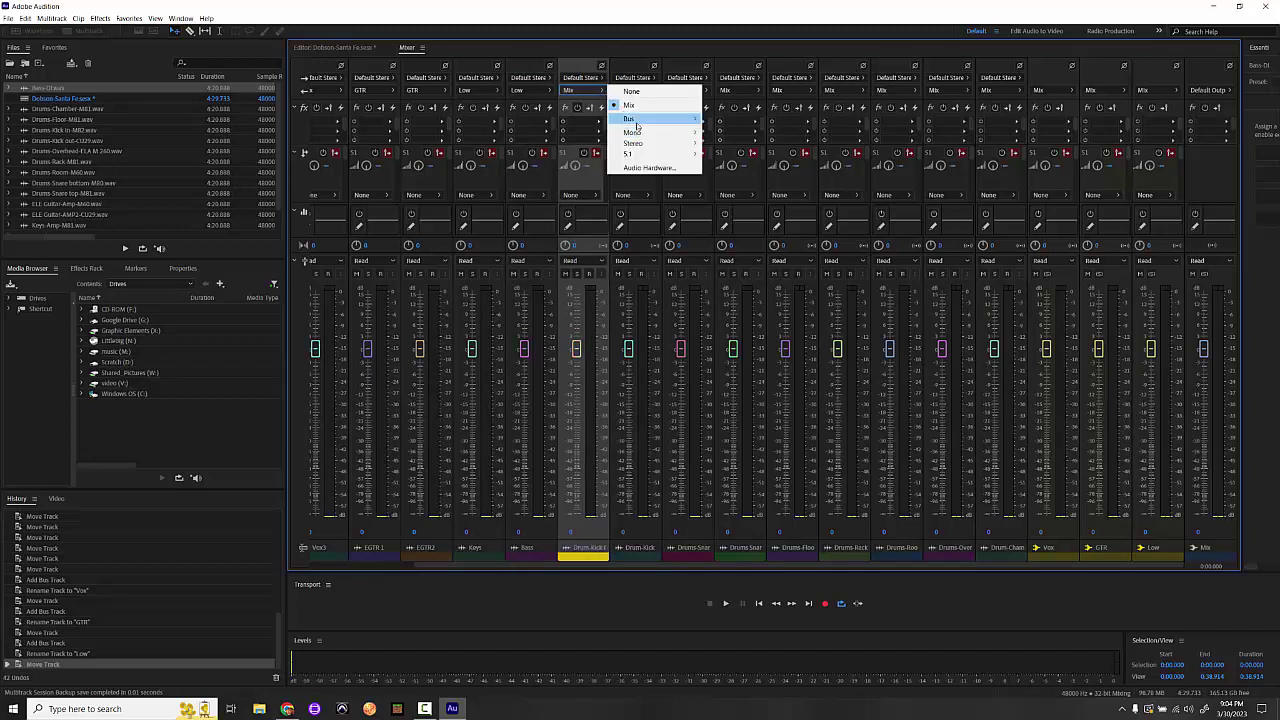
mouse_move(636, 120)
mouse_move(735, 155)
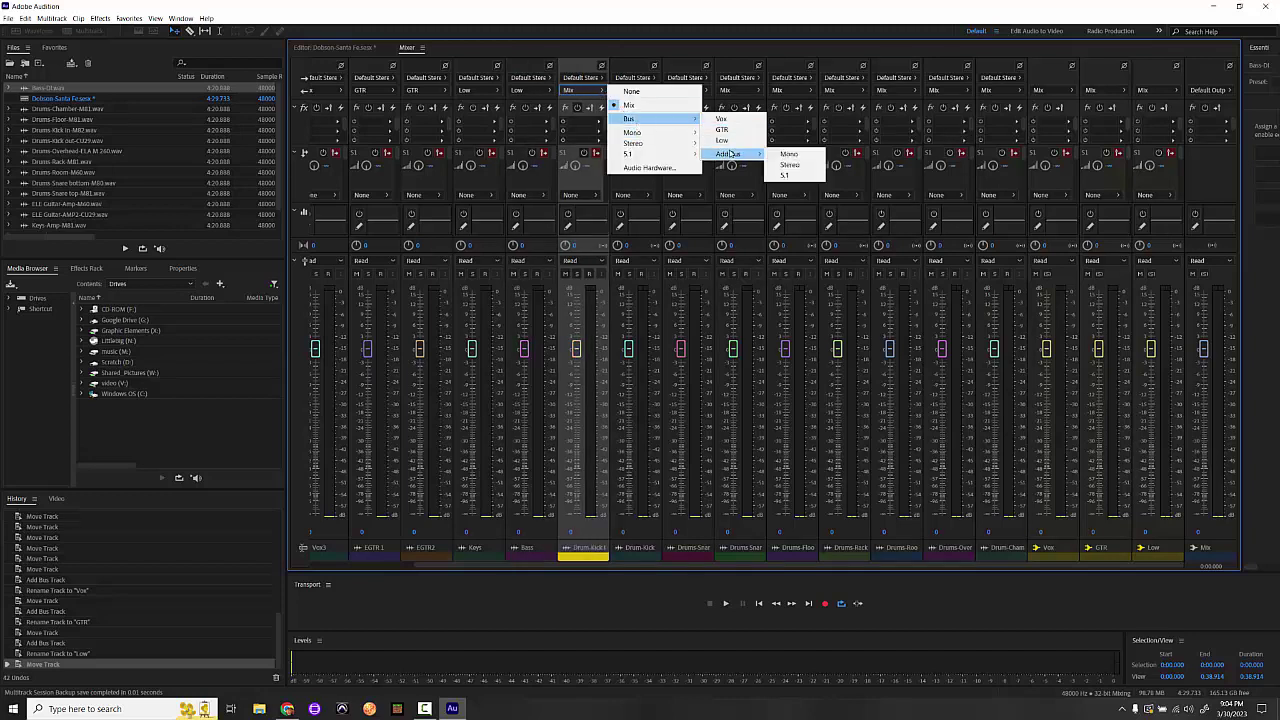
left_click(789, 156)
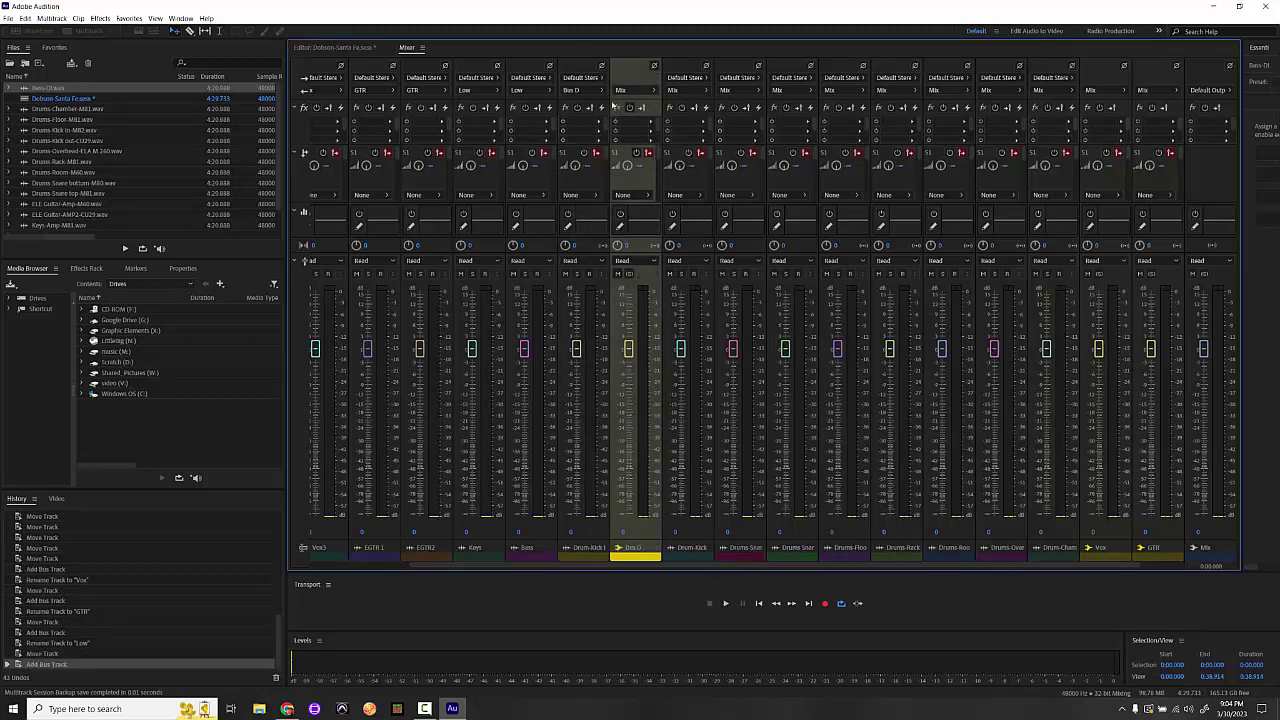
double_click(632, 548)
type("Drums")
key("Return")
left_click_drag(632, 558, 1190, 553)
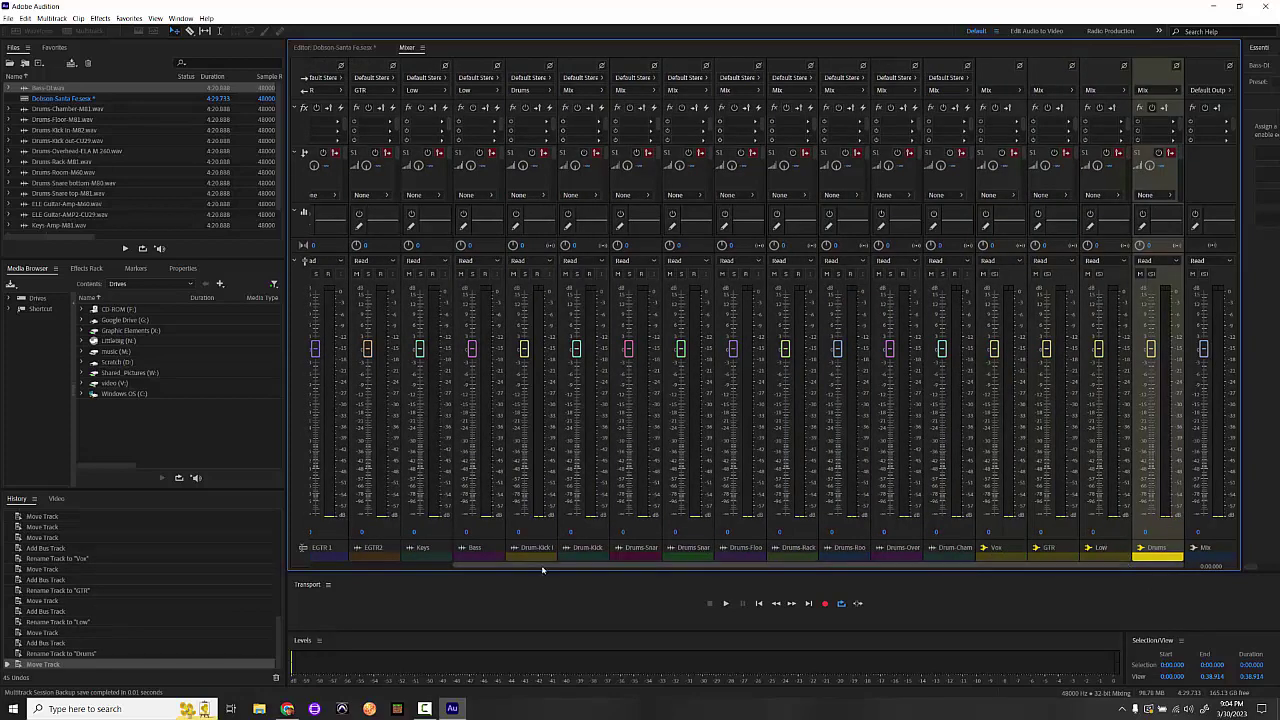
left_click_drag(543, 569, 473, 569)
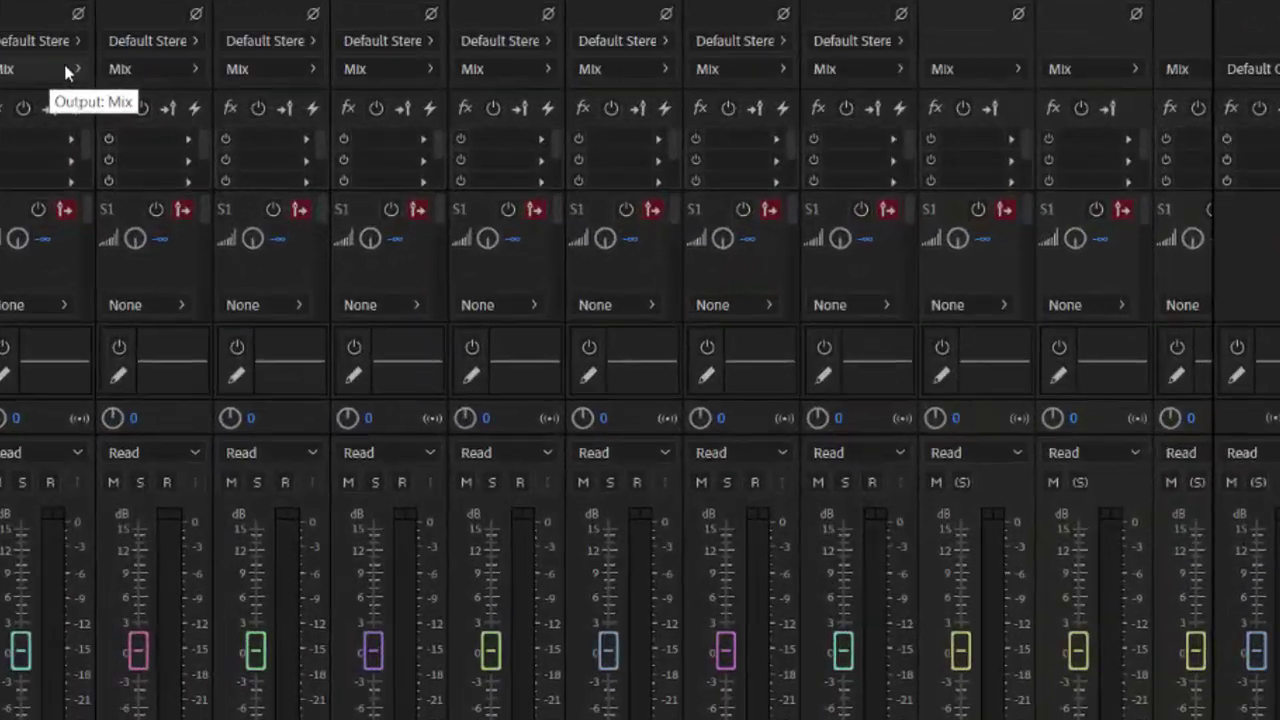
Send the next kick channel and both snare channels to the Drums bus
left_click(671, 92)
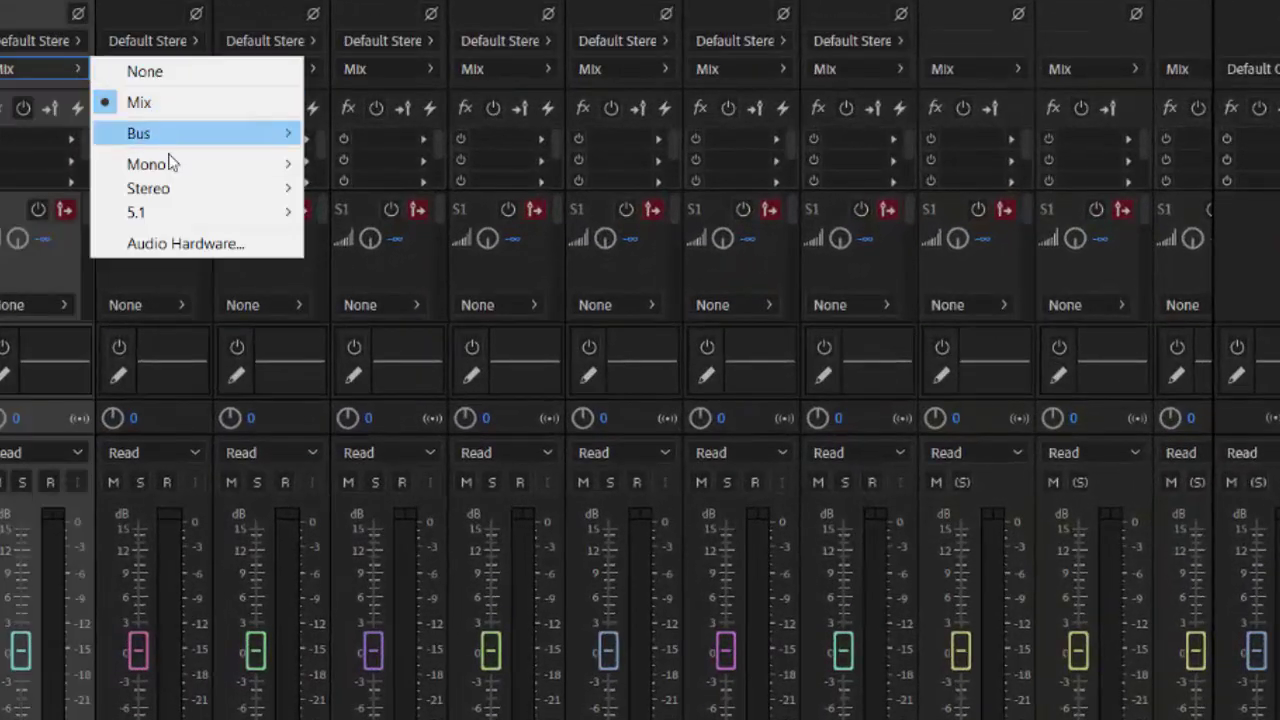
mouse_move(262, 140)
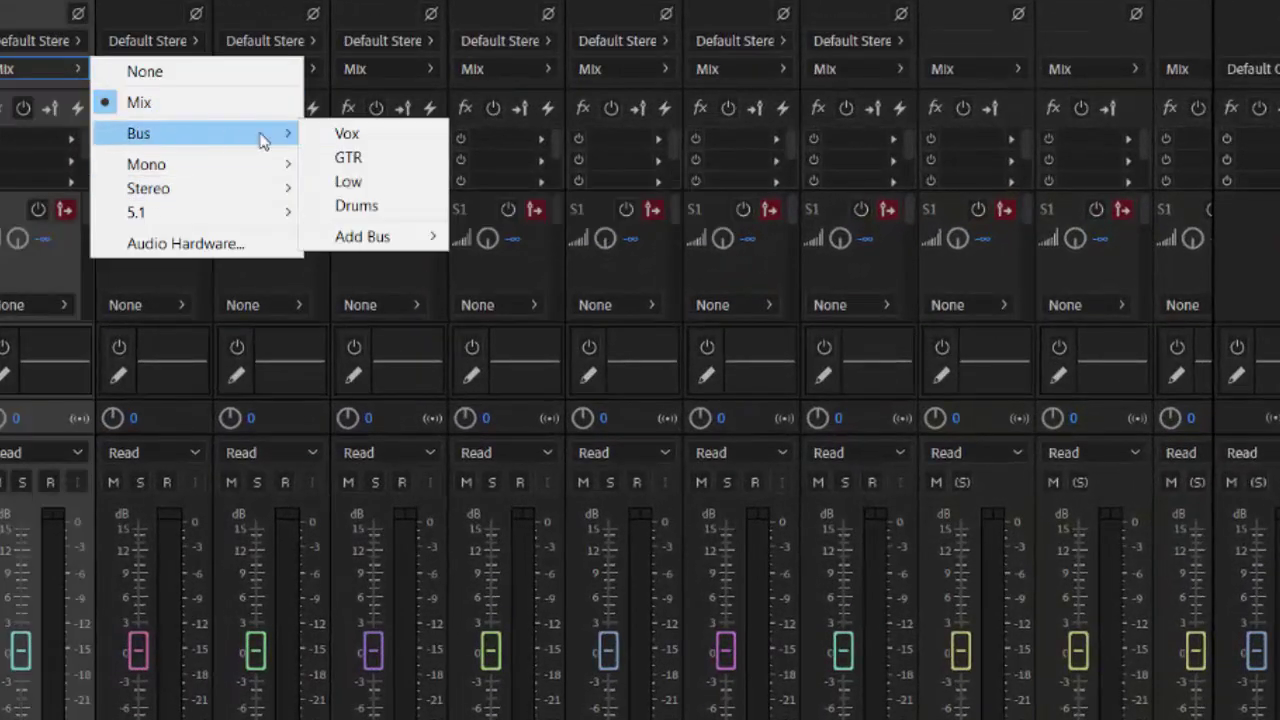
left_click(362, 207)
left_click(175, 72)
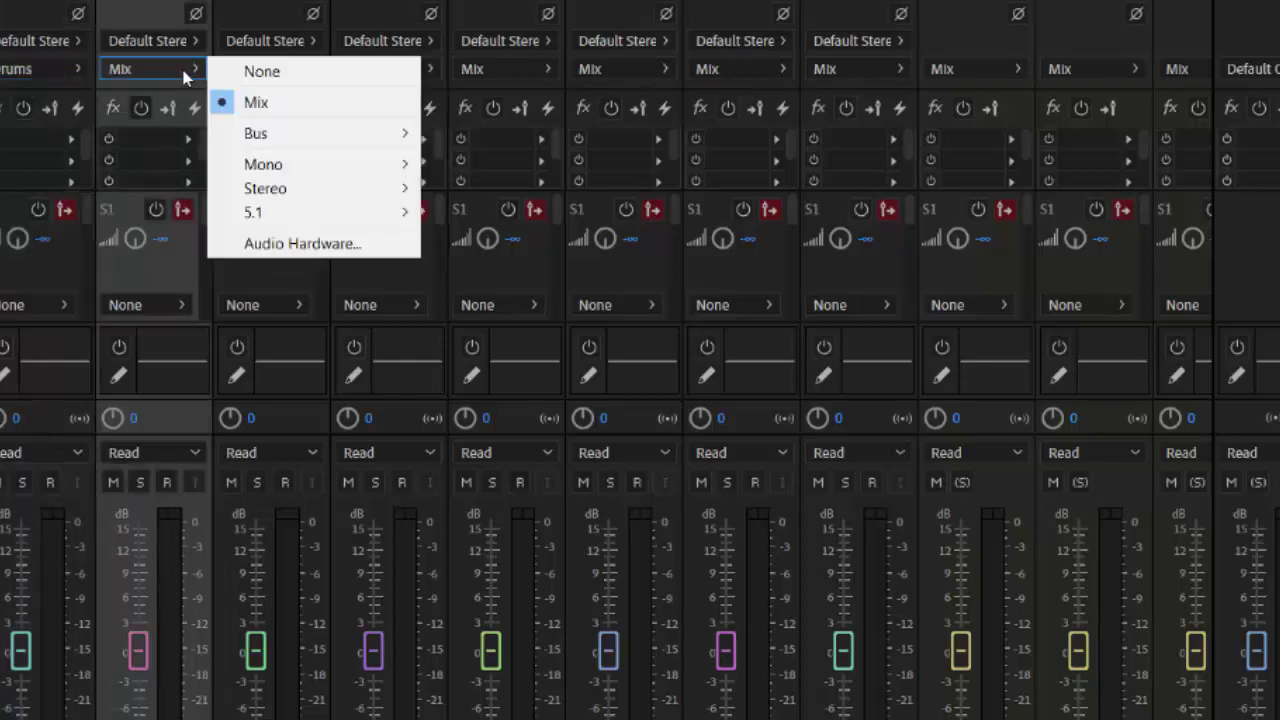
mouse_move(400, 143)
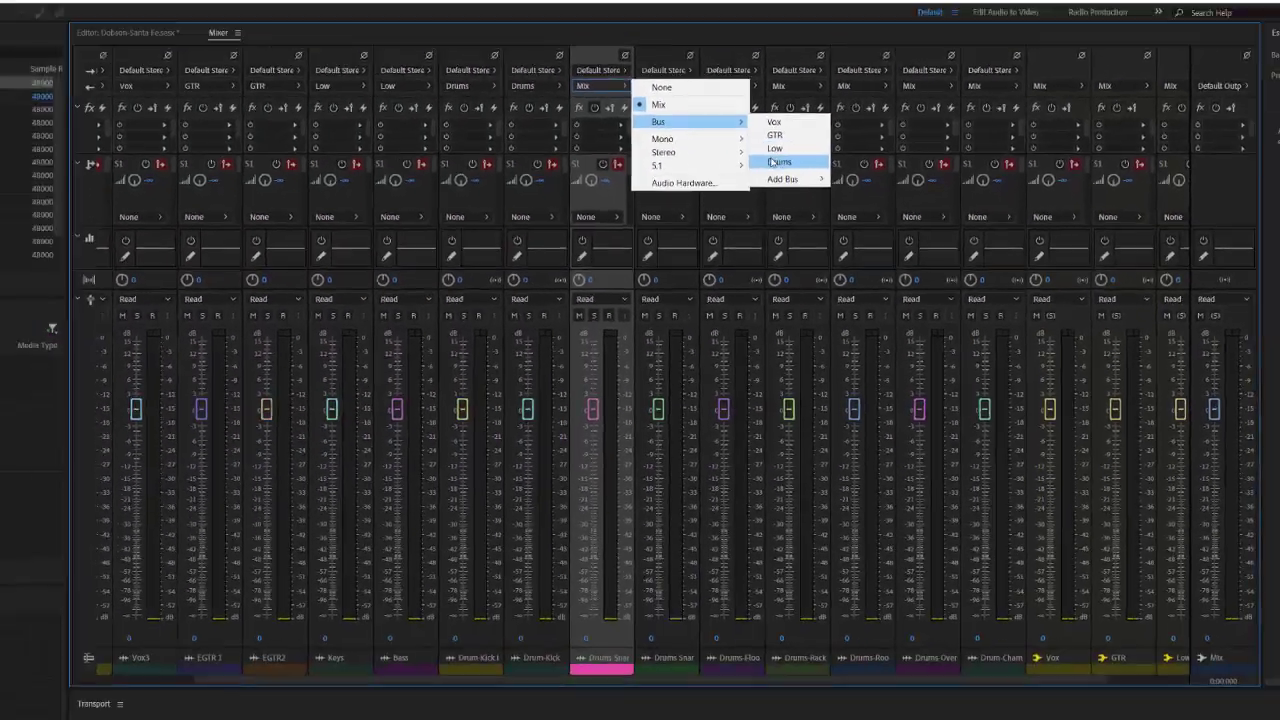
left_click(465, 181)
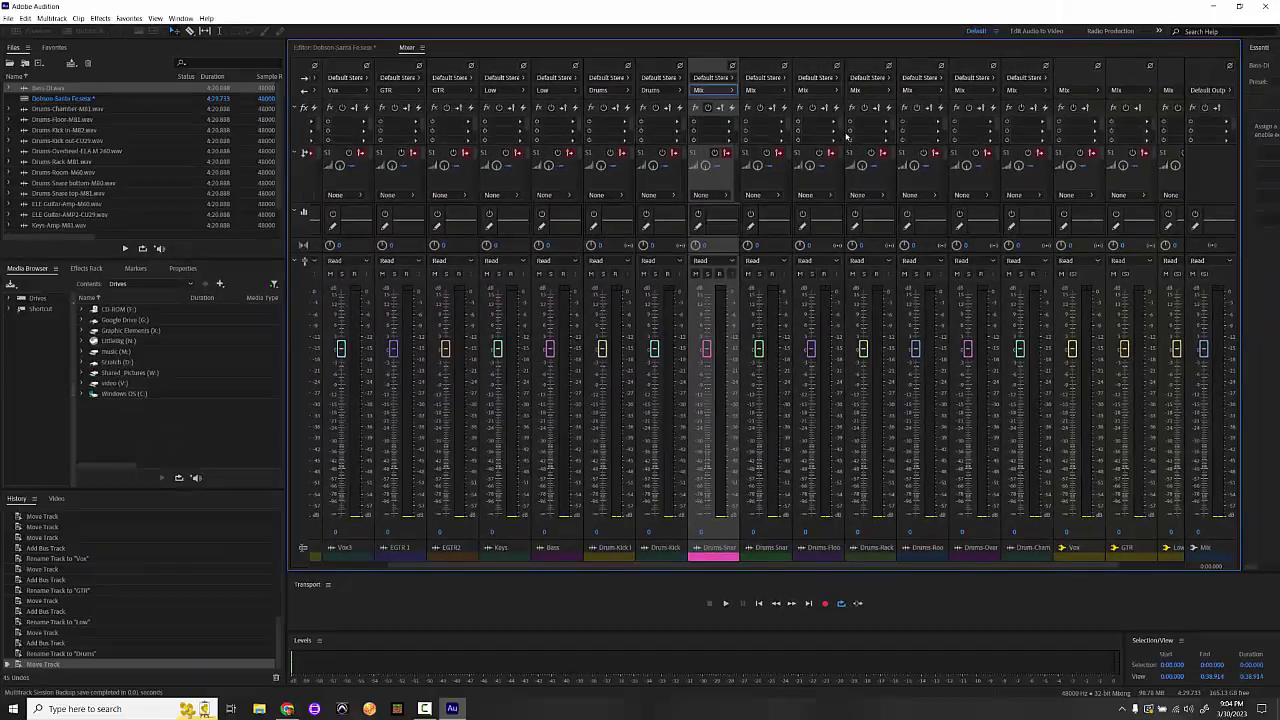
left_click(782, 90)
mouse_move(845, 118)
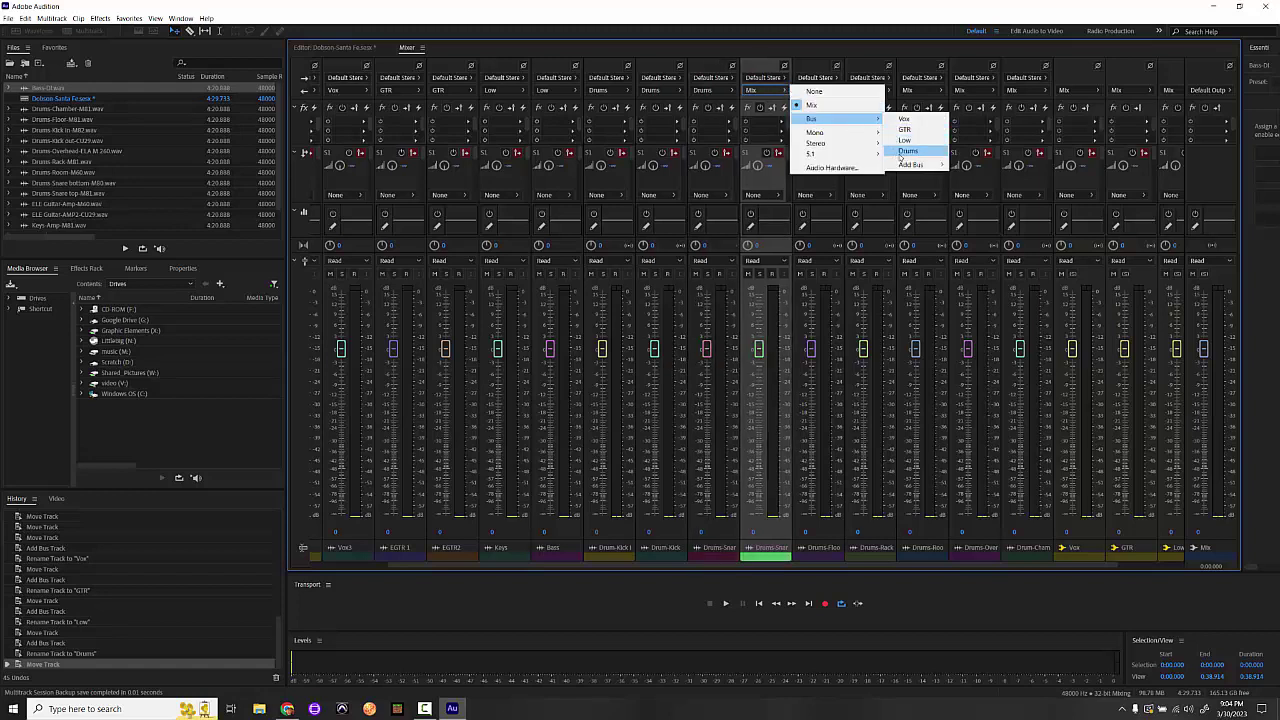
left_click(905, 151)
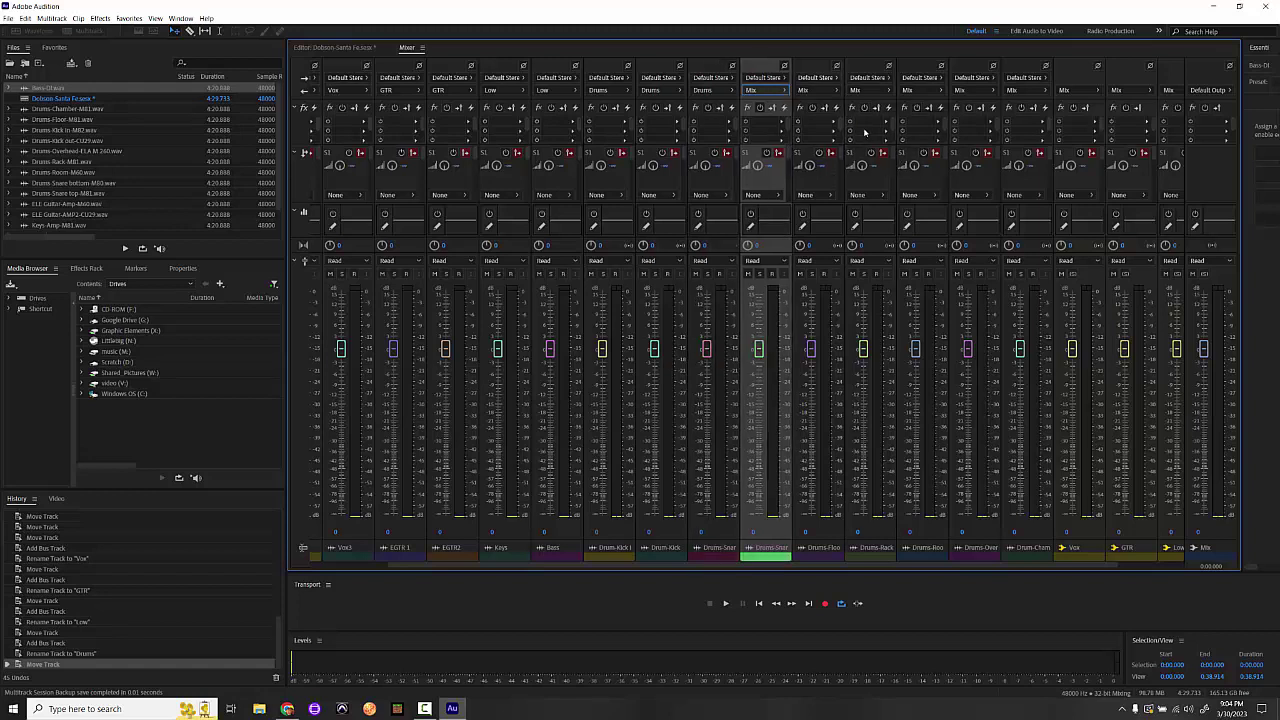
Send the floor, rack, room, overhead and chamber drum channels to the Drums bus
left_click(817, 91)
mouse_move(890, 142)
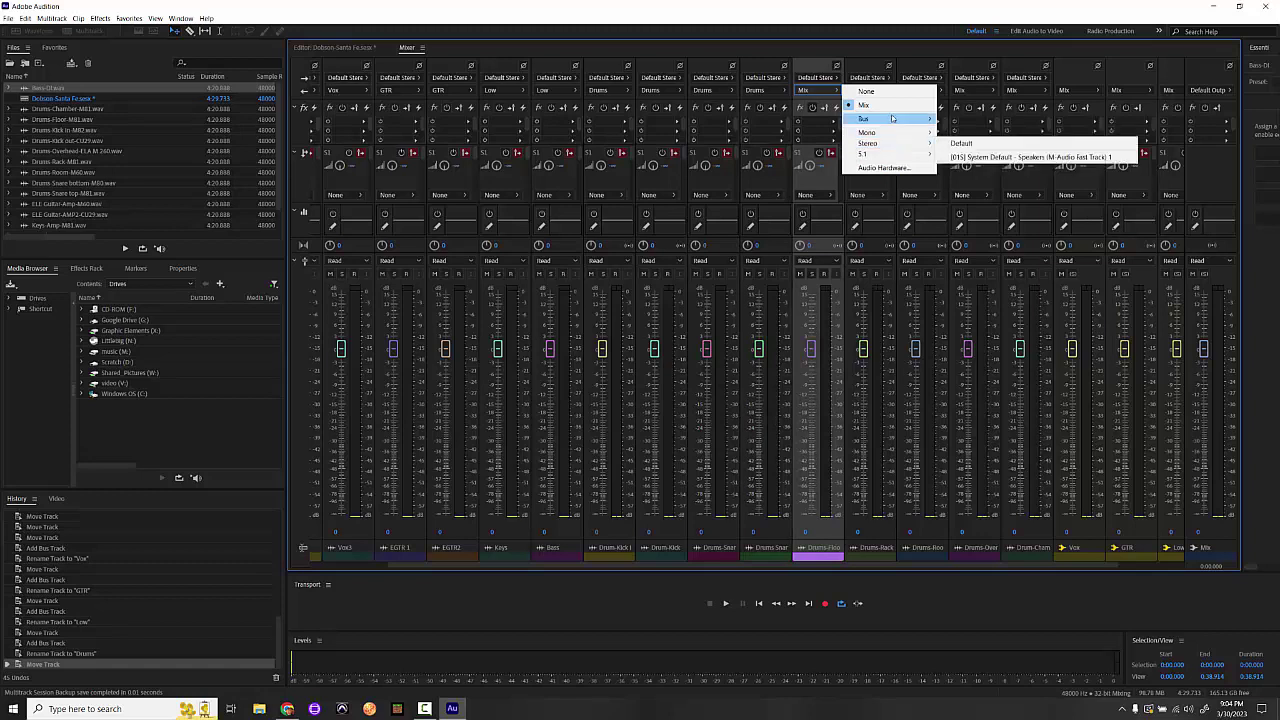
mouse_move(892, 118)
left_click(966, 152)
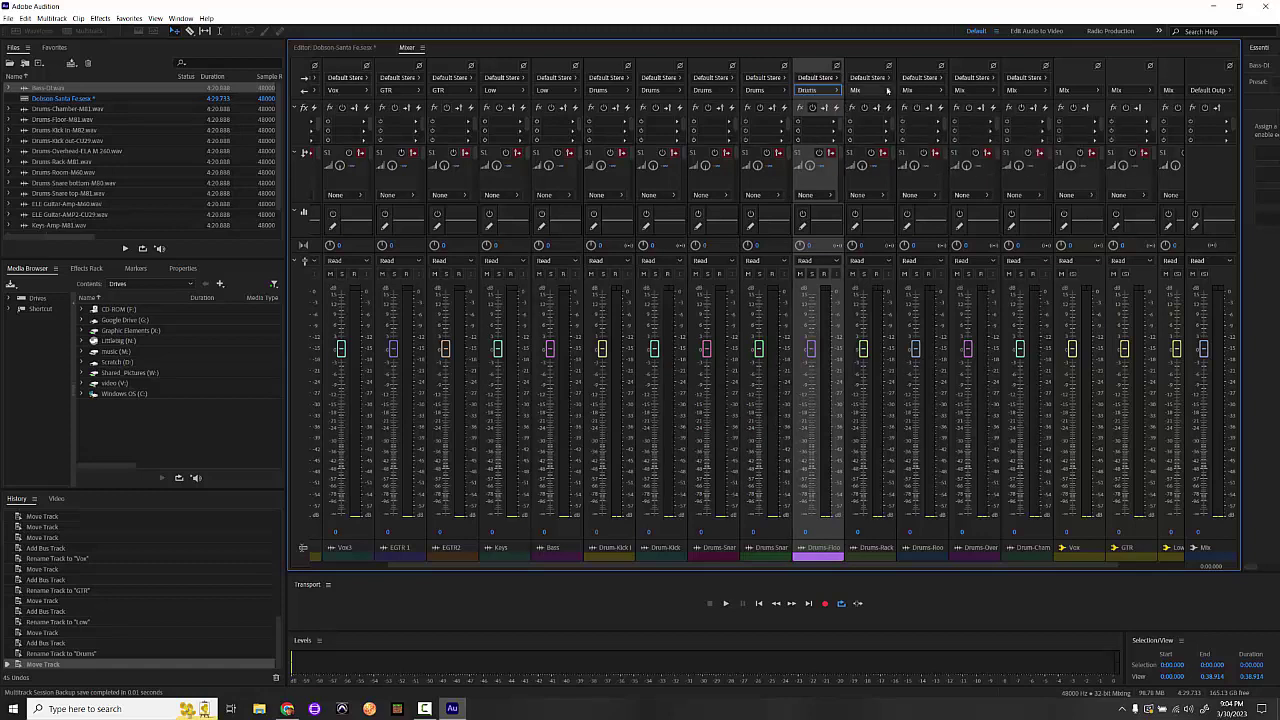
left_click(881, 91)
mouse_move(967, 128)
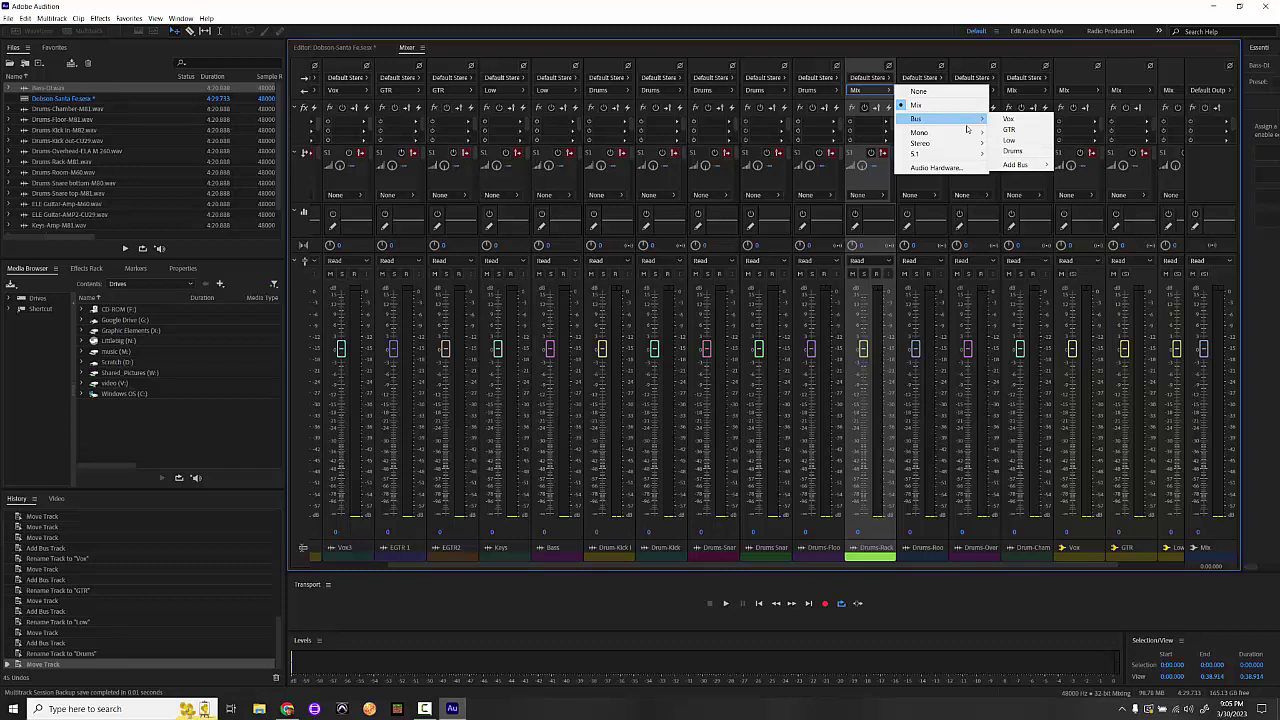
left_click(1015, 150)
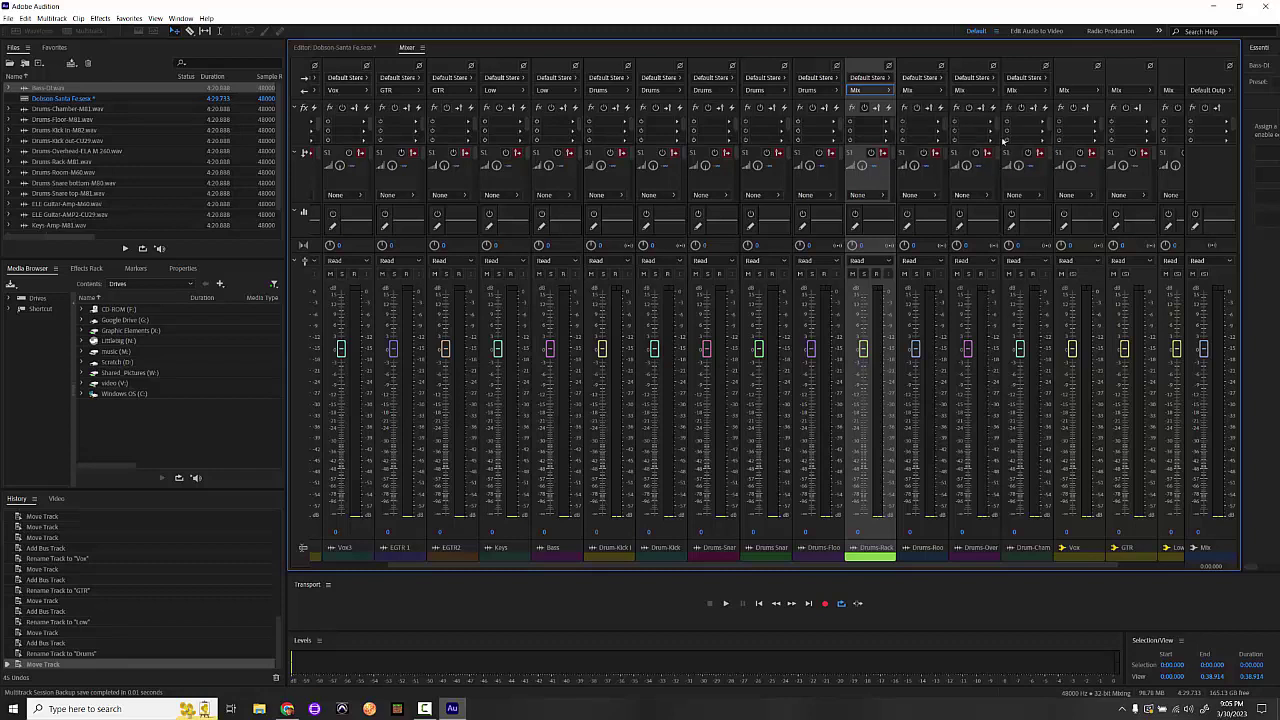
left_click(922, 91)
mouse_move(968, 119)
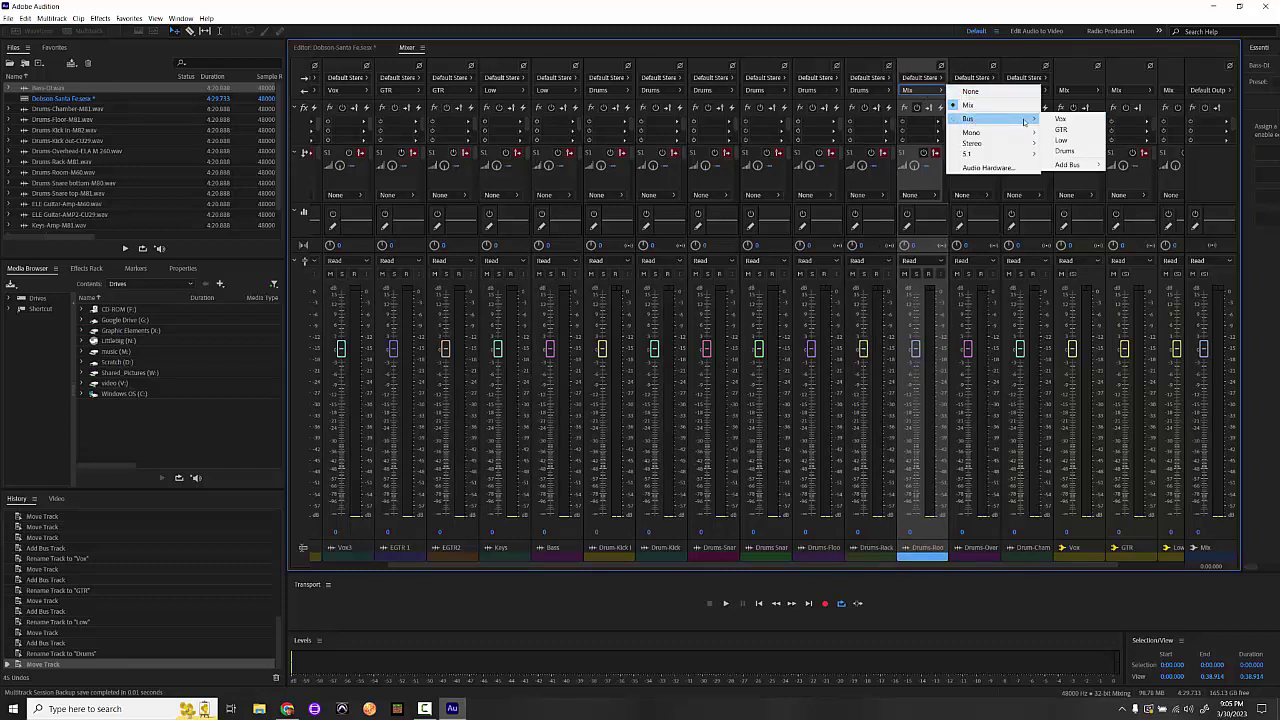
left_click(1055, 150)
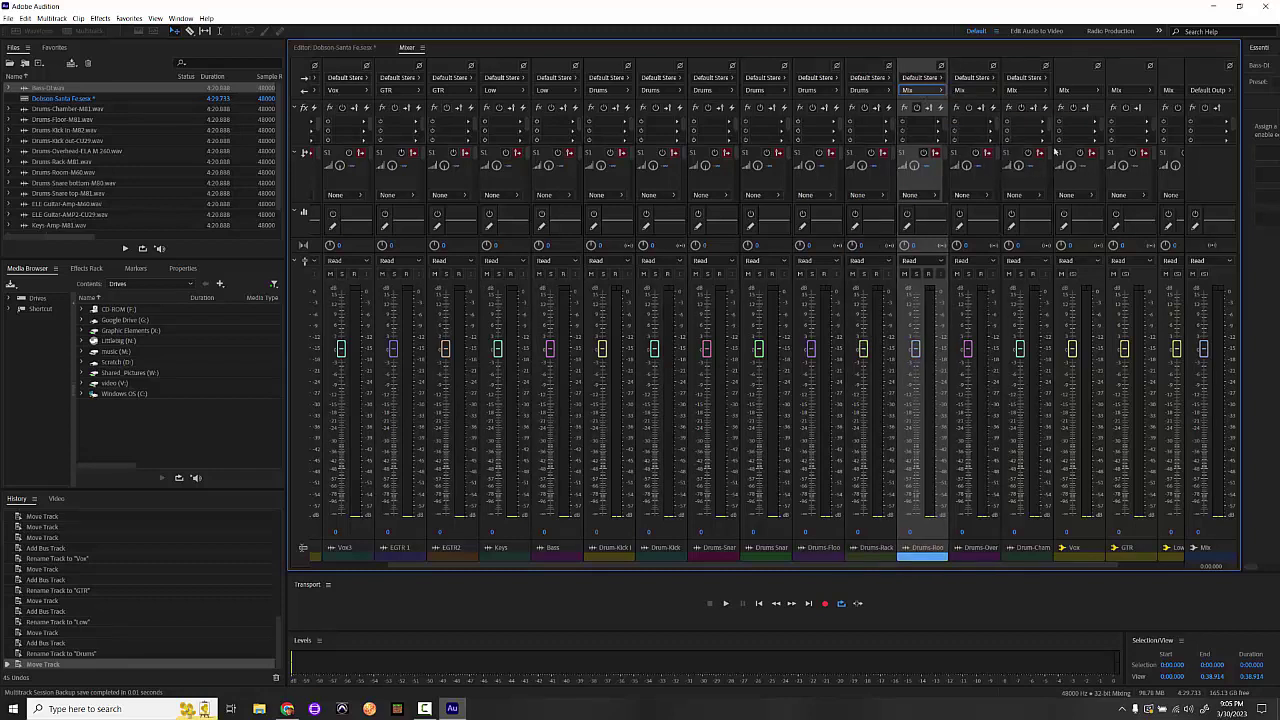
left_click(962, 91)
mouse_move(1043, 124)
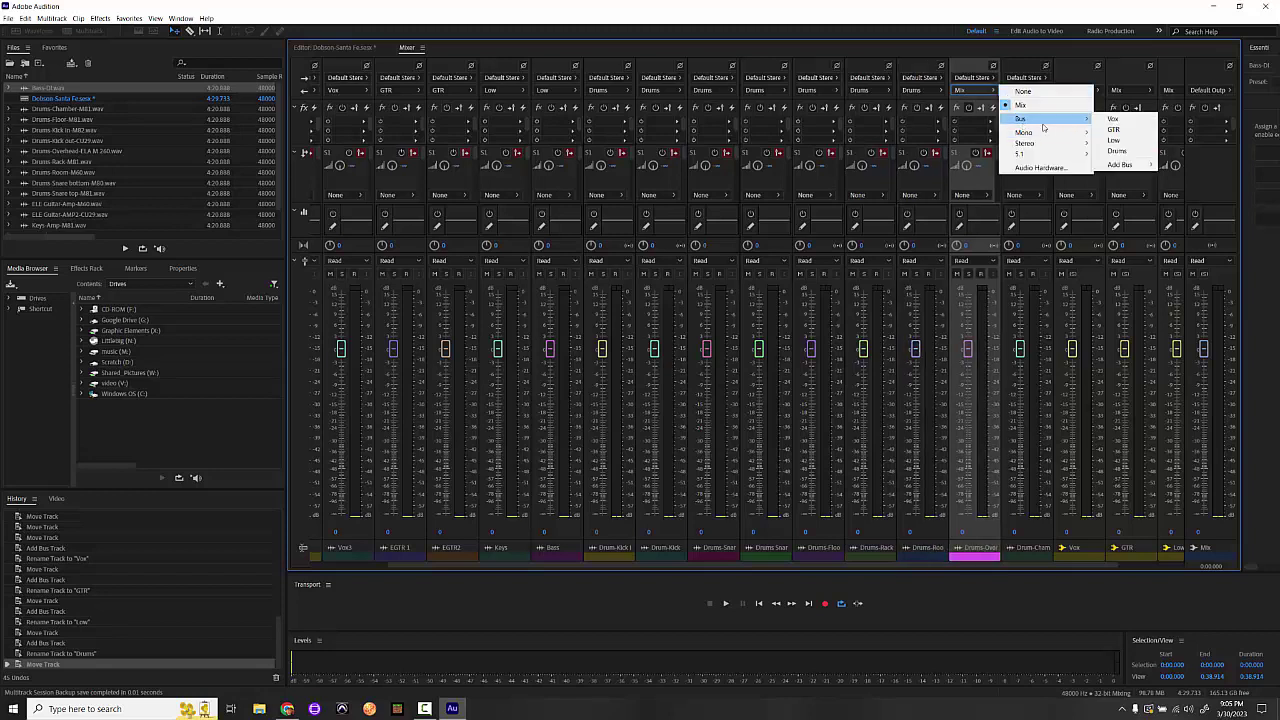
left_click(1118, 151)
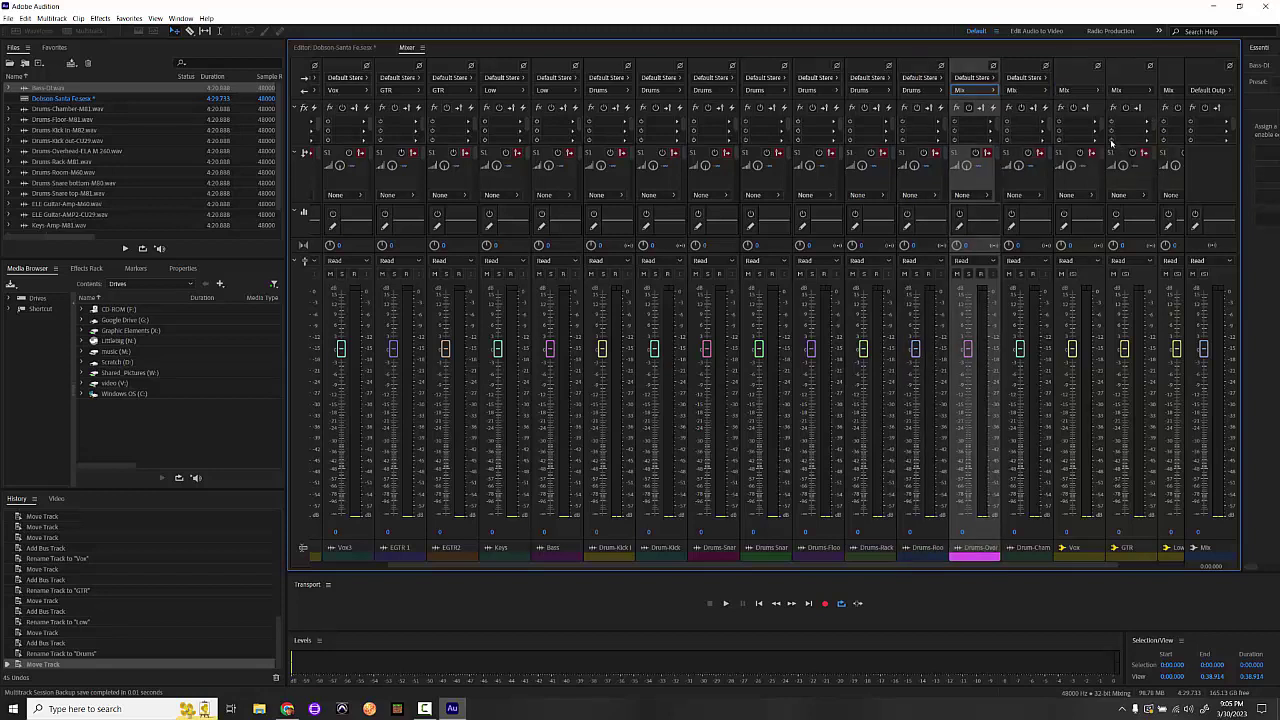
left_click(1038, 91)
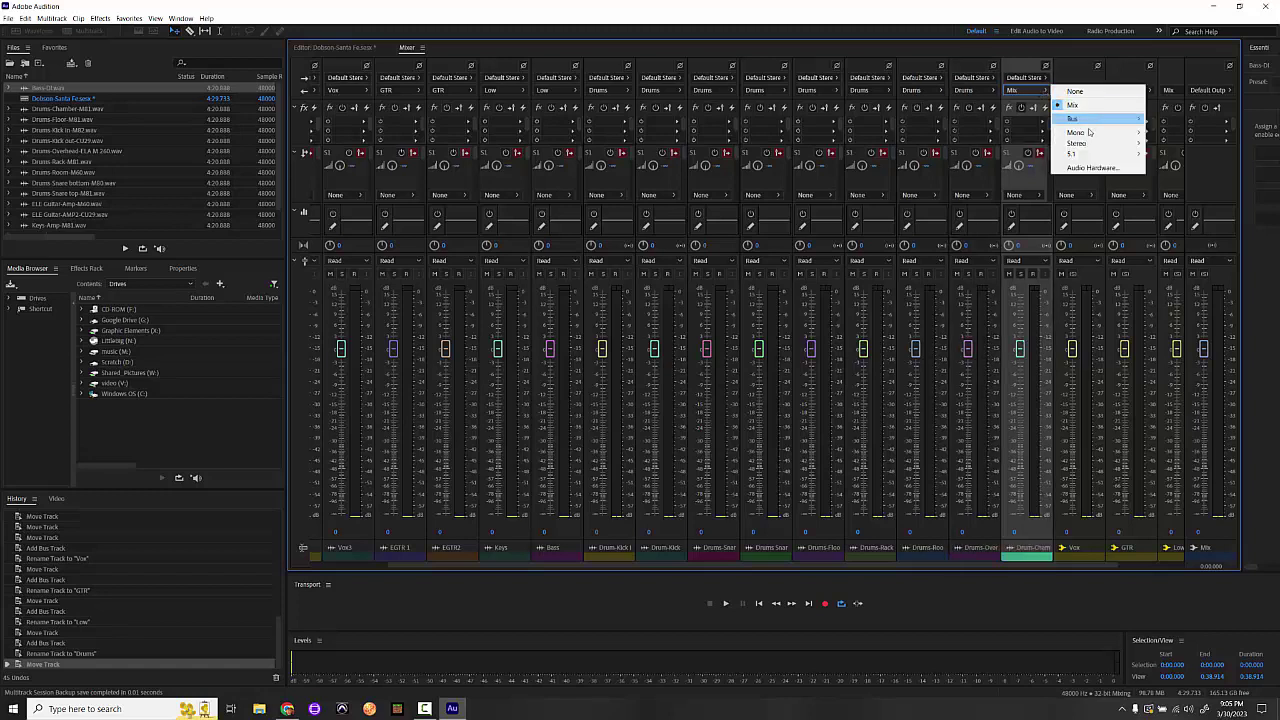
mouse_move(1090, 124)
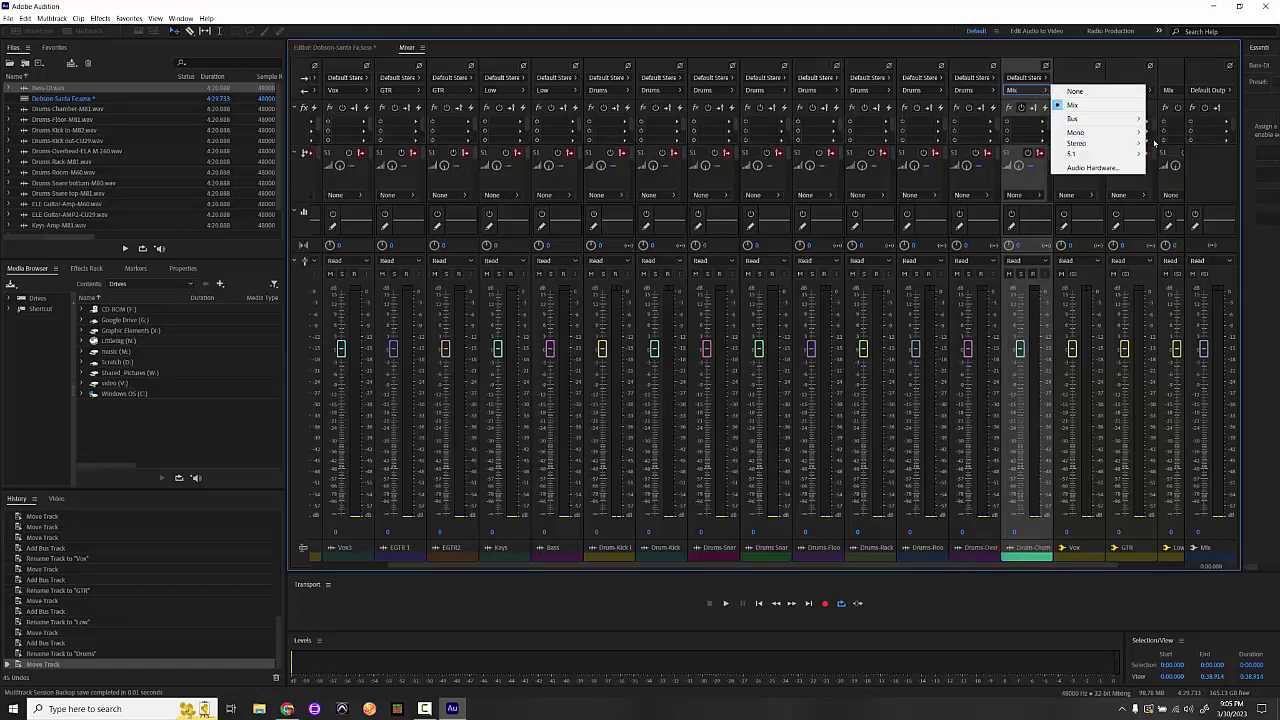
mouse_move(1136, 122)
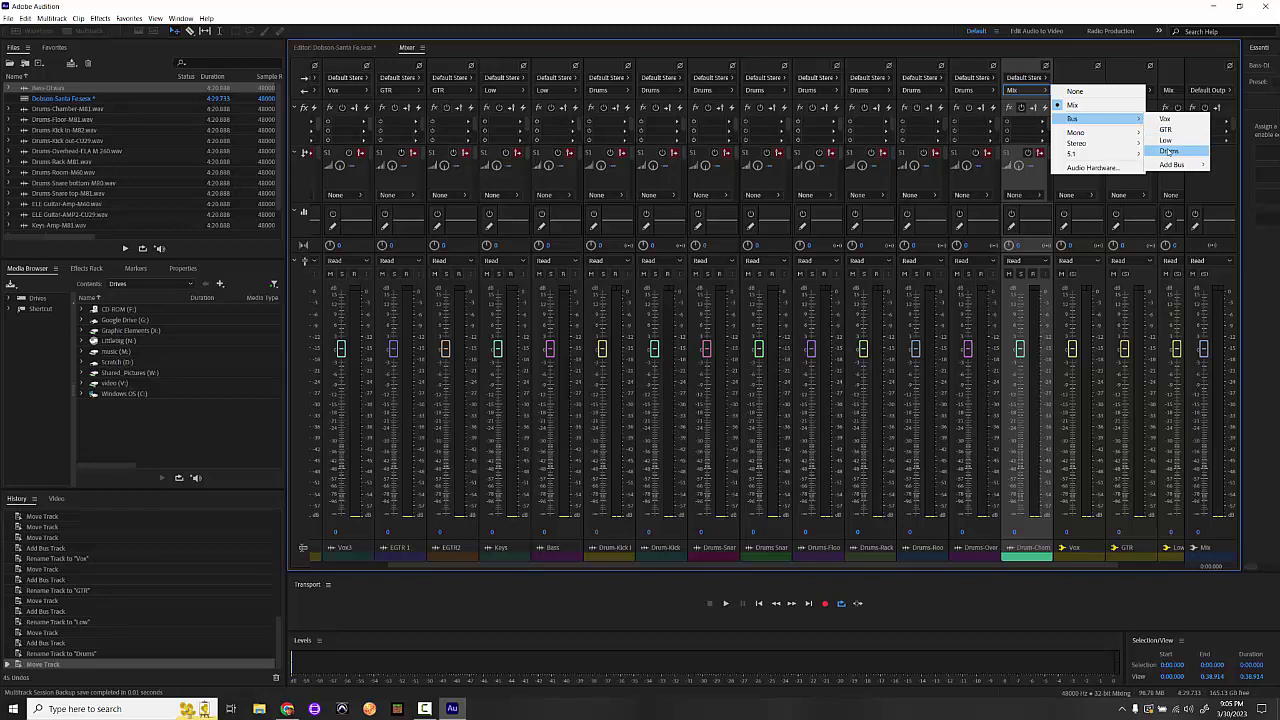
left_click(1172, 152)
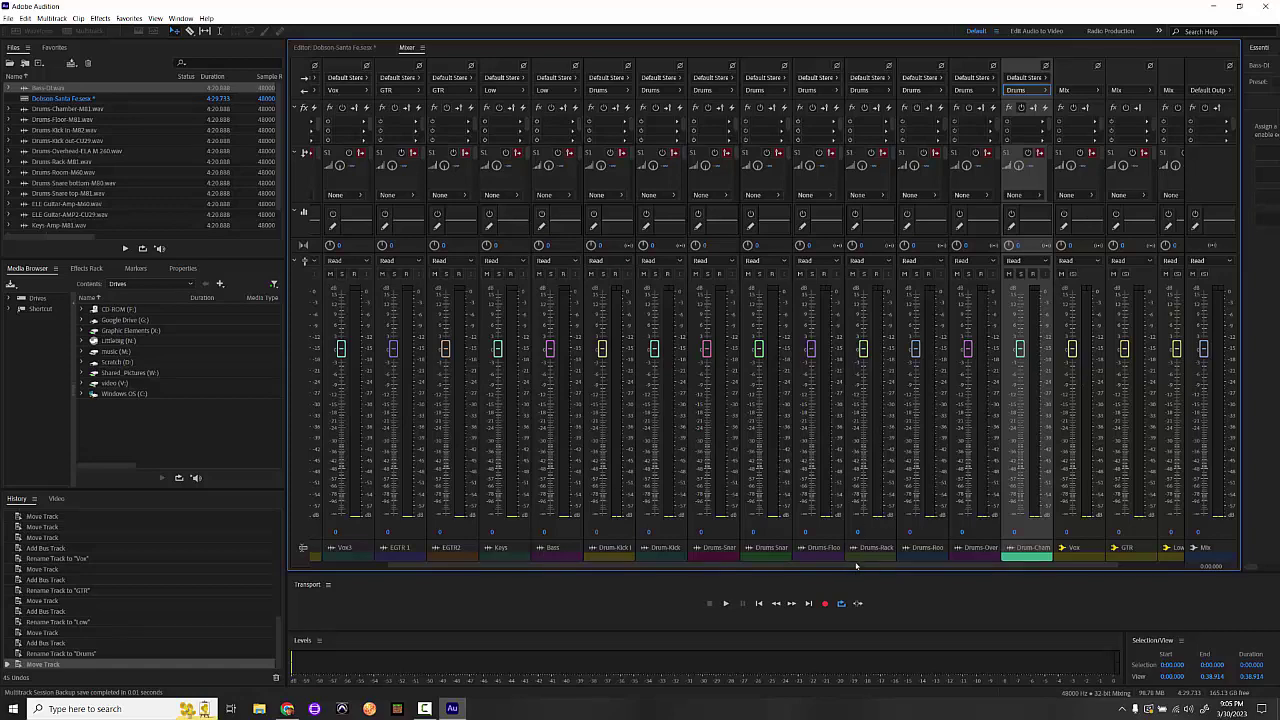
Play the session from about 0:19 and check that every mixer channel and Mix show signal
left_click_drag(952, 572, 1055, 571)
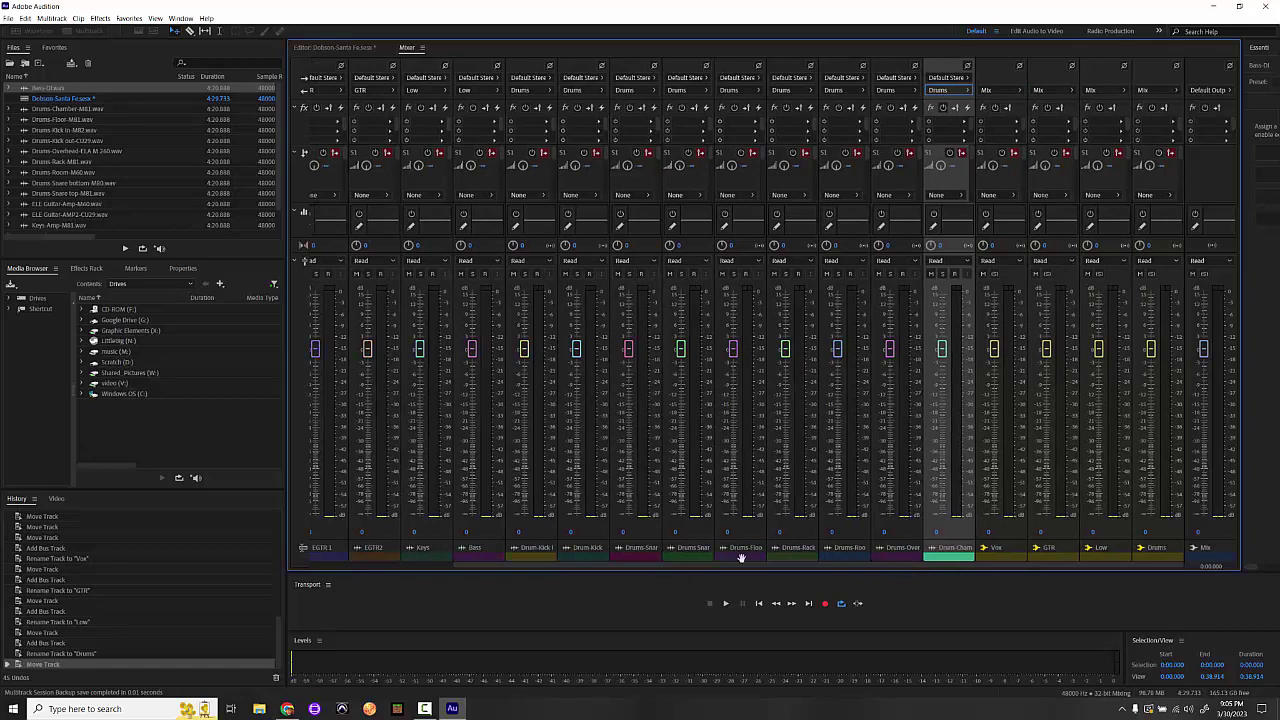
left_click_drag(660, 568, 536, 567)
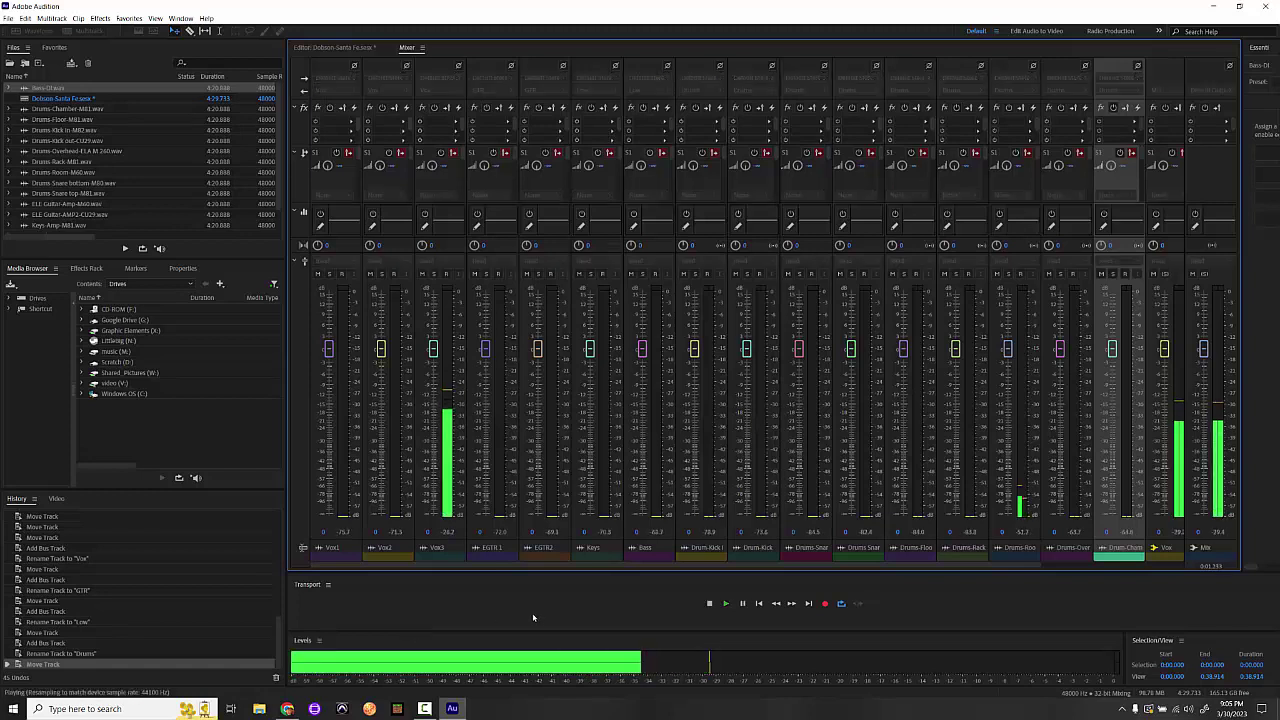
left_click(336, 49)
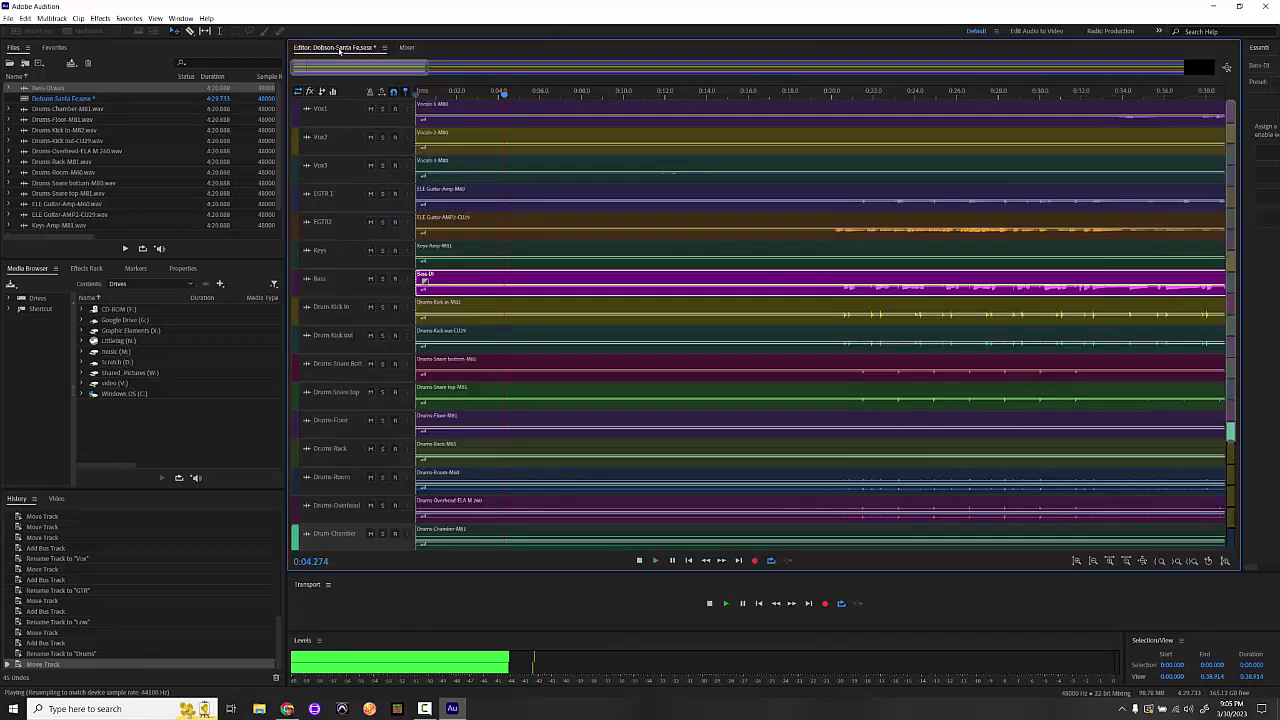
left_click_drag(536, 97, 826, 93)
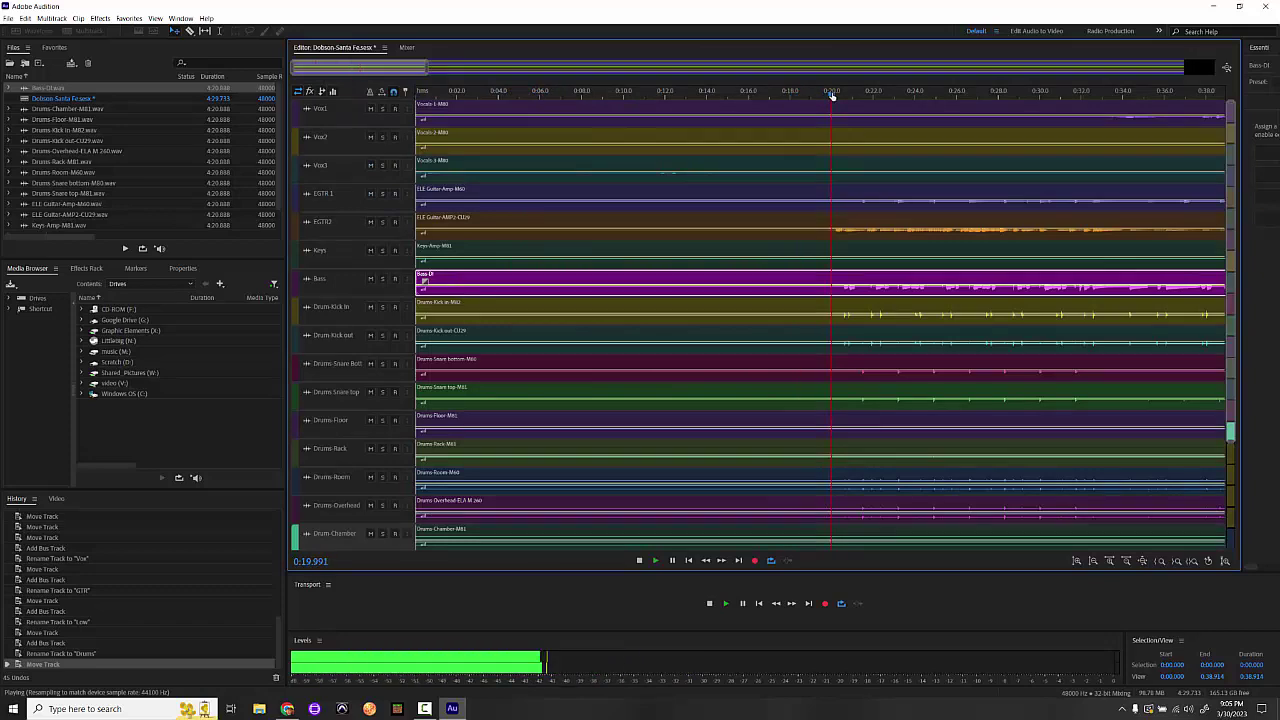
left_click(407, 48)
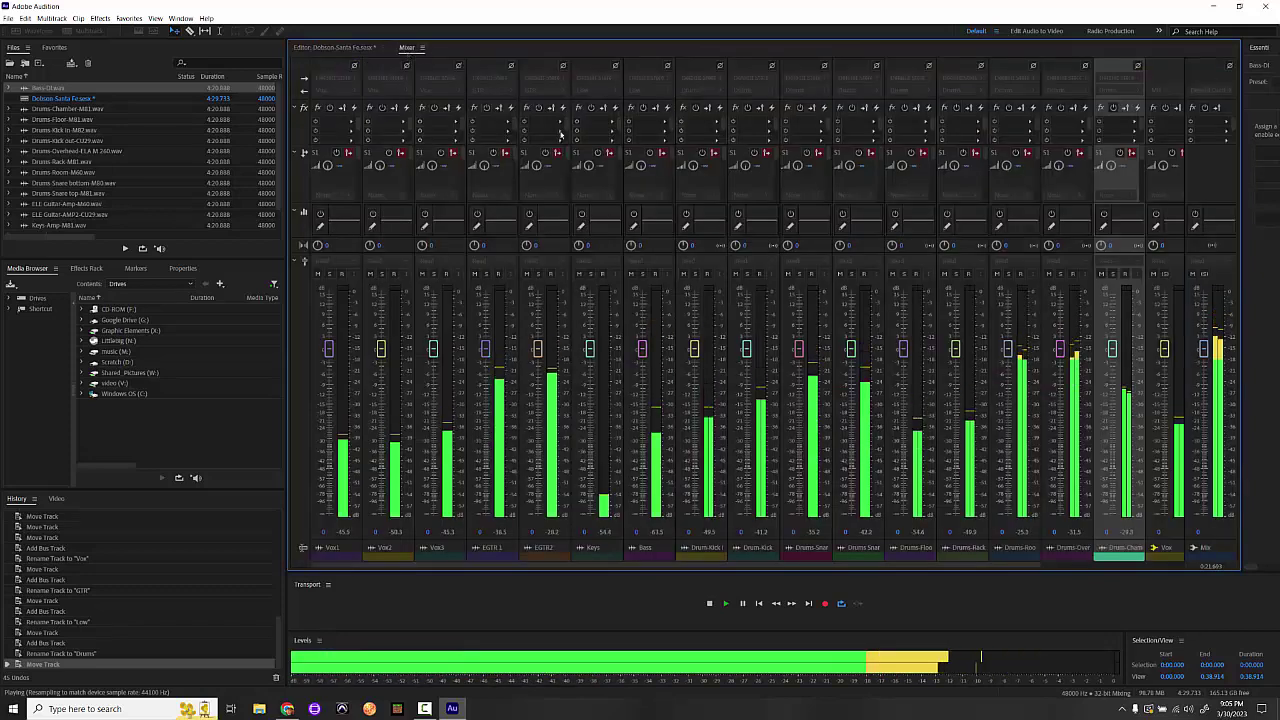
left_click(1206, 355)
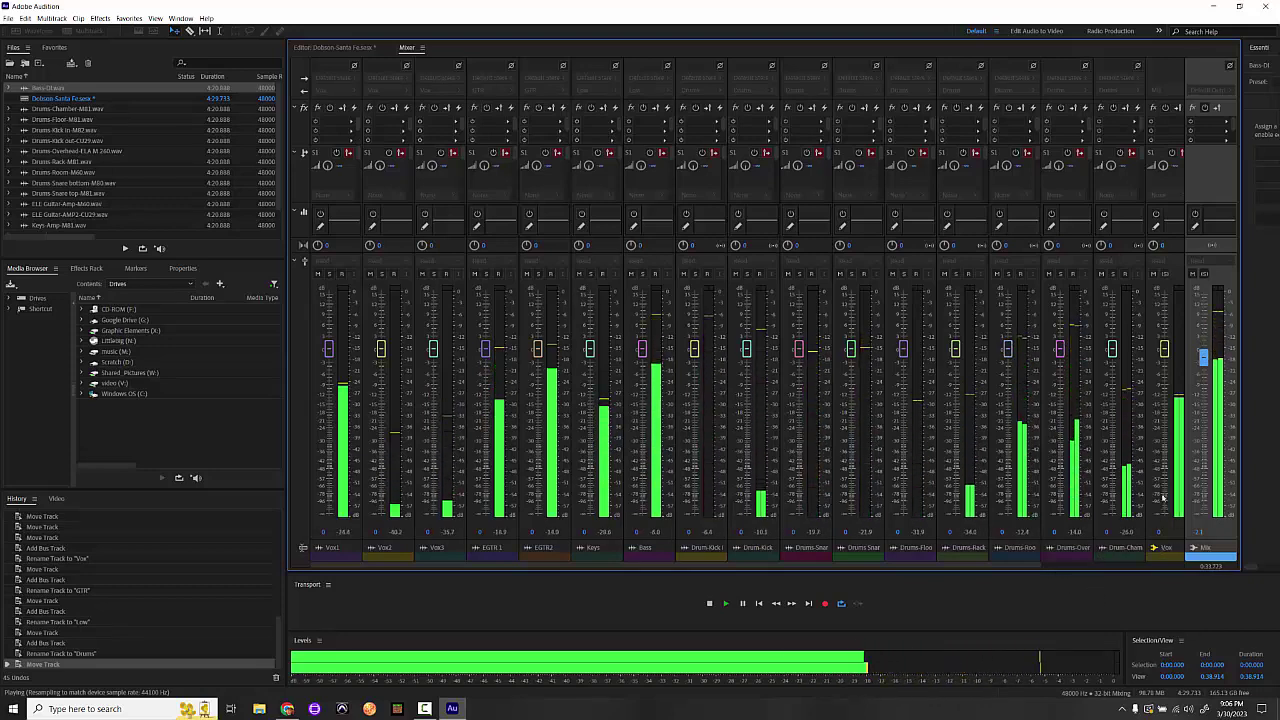
Solo the Vox bus so only Vox1–Vox3 are heard
scroll(1165, 276, "right", 1)
left_click(1152, 273)
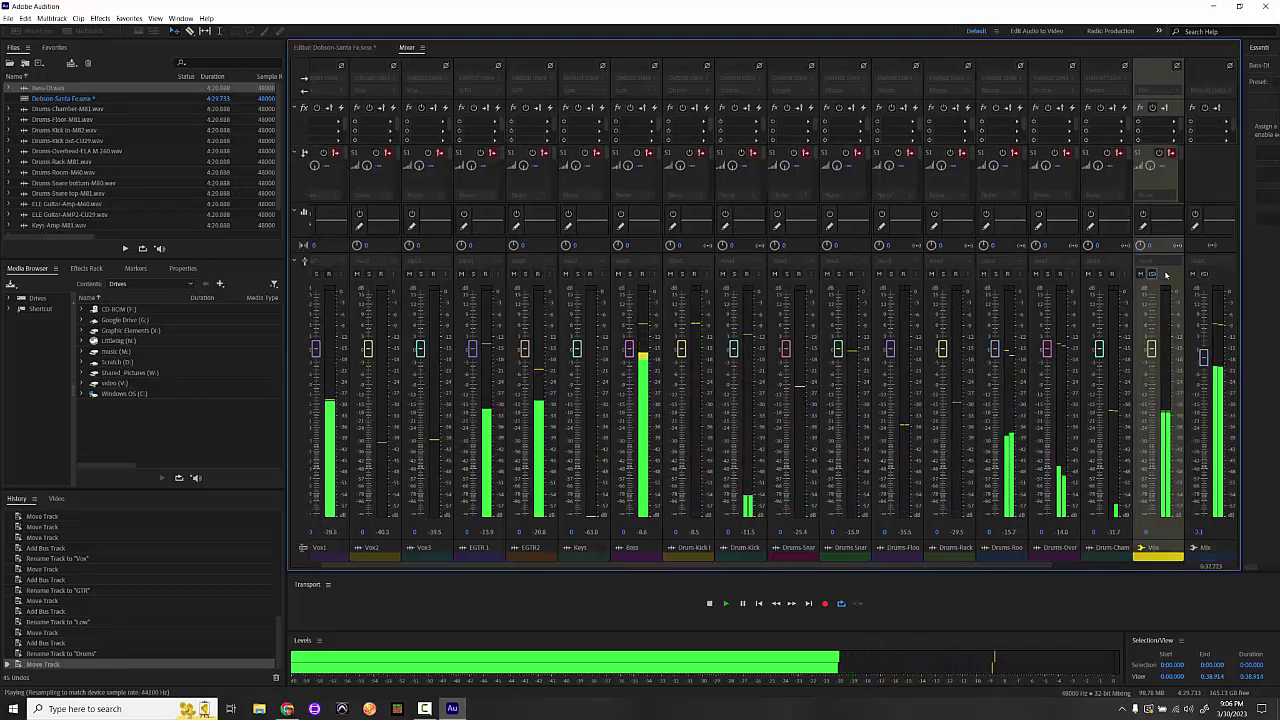
left_click(1152, 273)
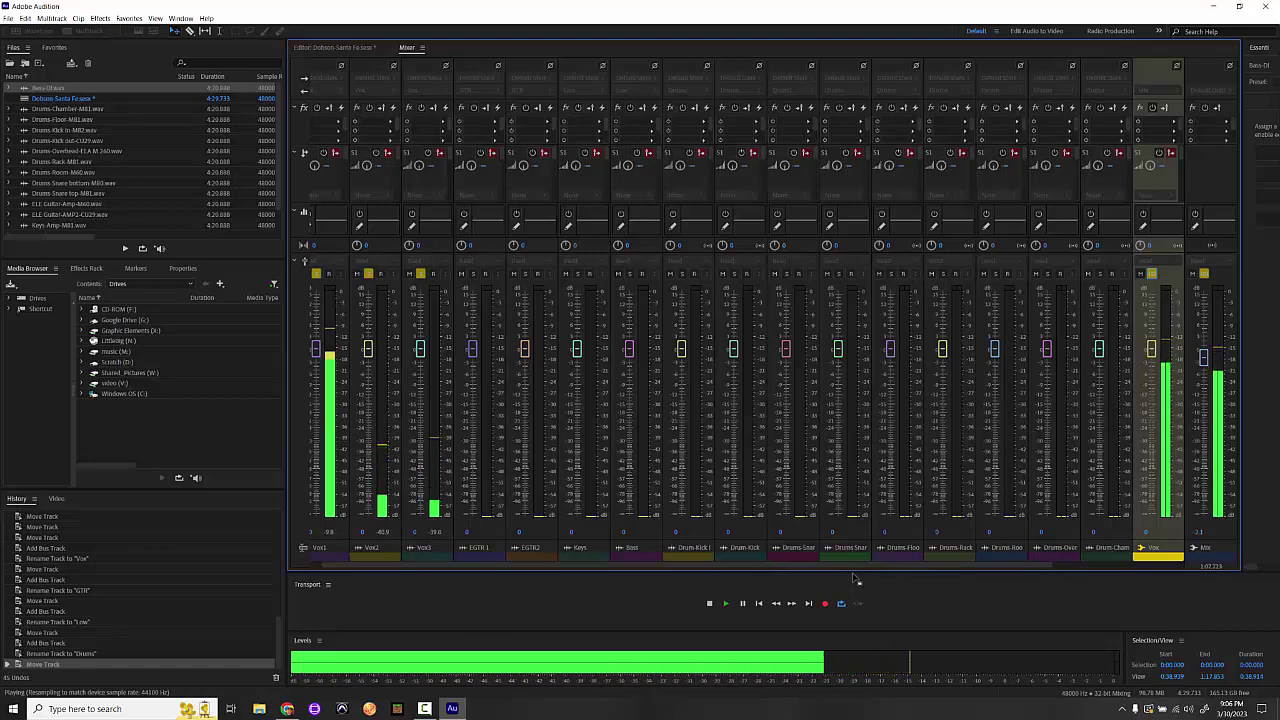
Solo GTR, then Low, reset the peak meters, and finish with the Drums bus soloed
left_click_drag(860, 566, 1010, 490)
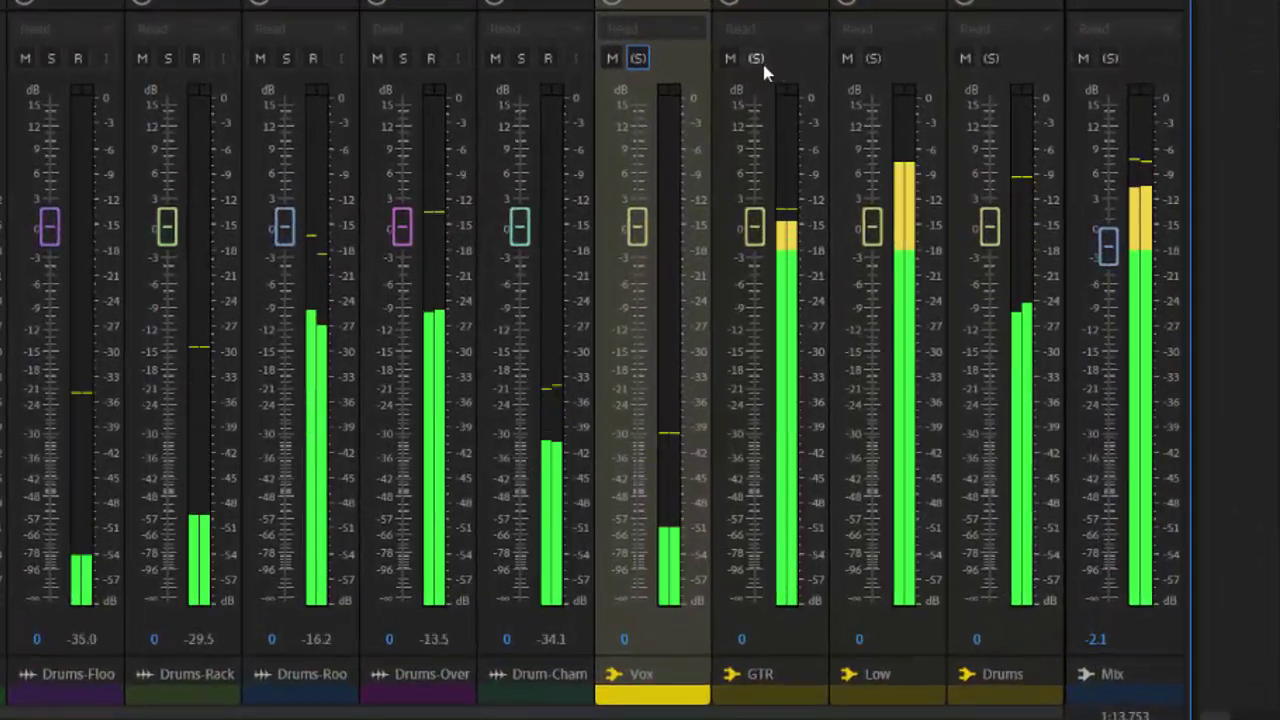
left_click(757, 59)
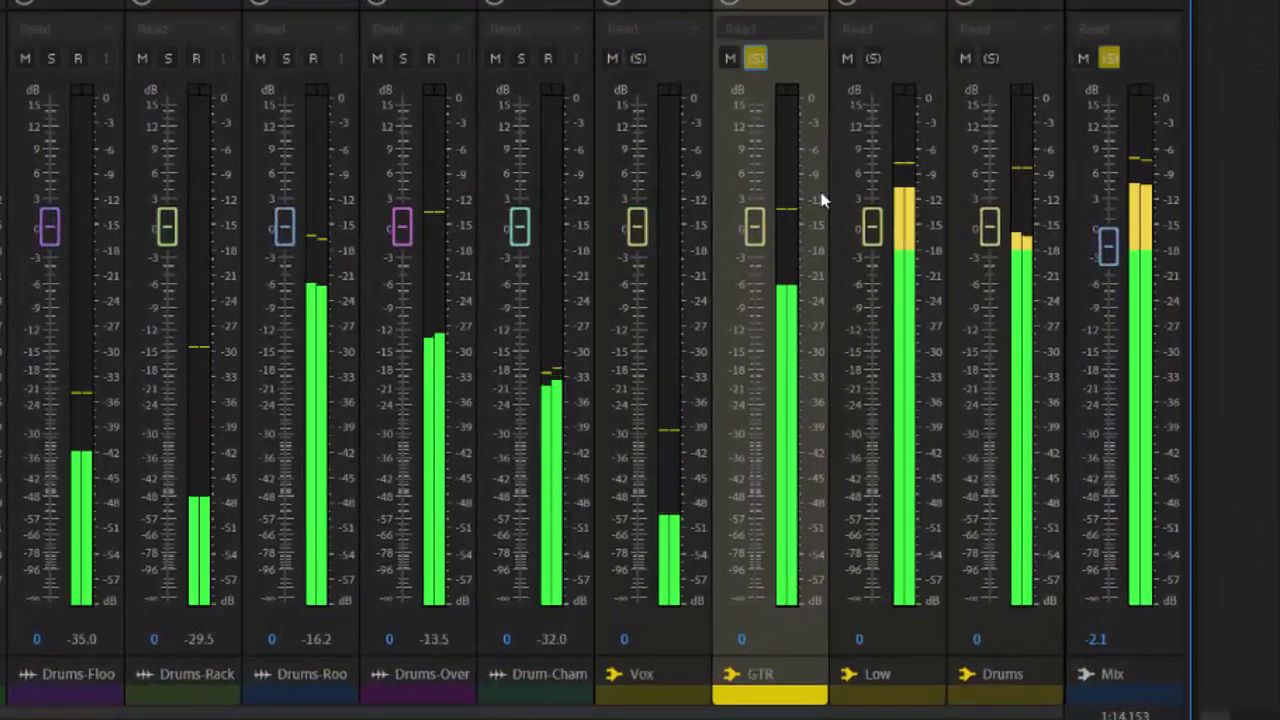
left_click(316, 641)
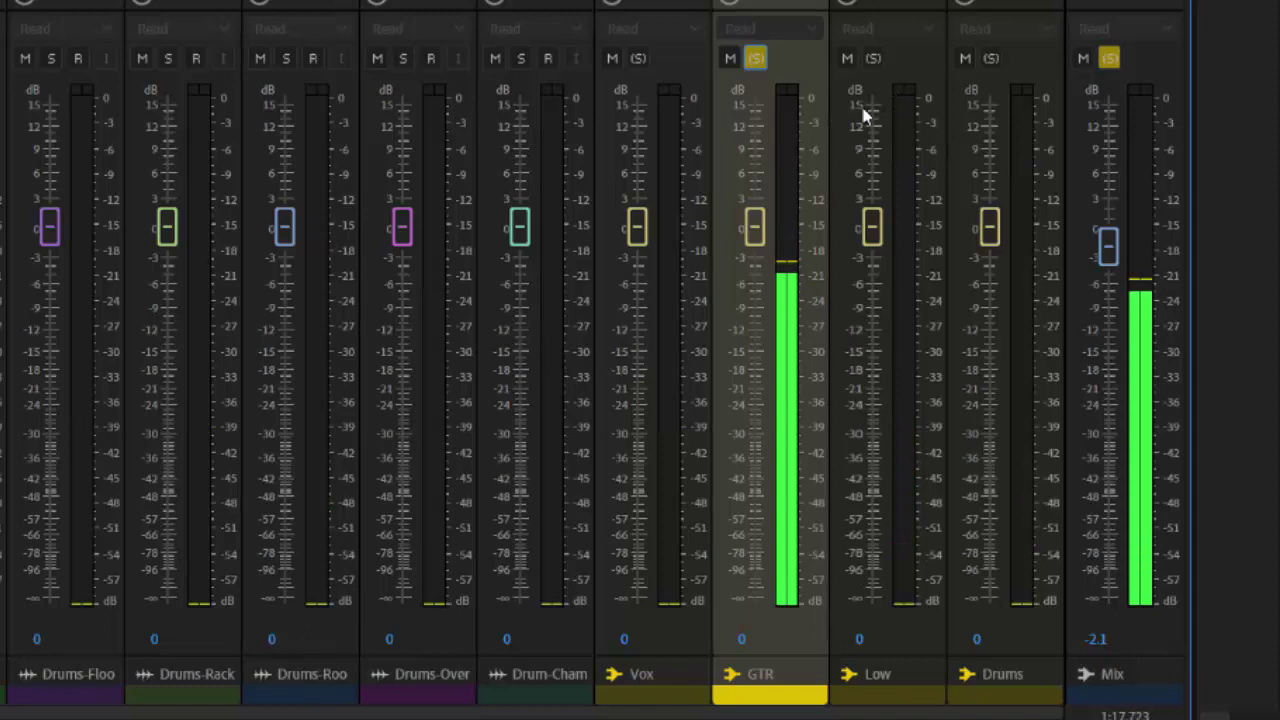
left_click(871, 59)
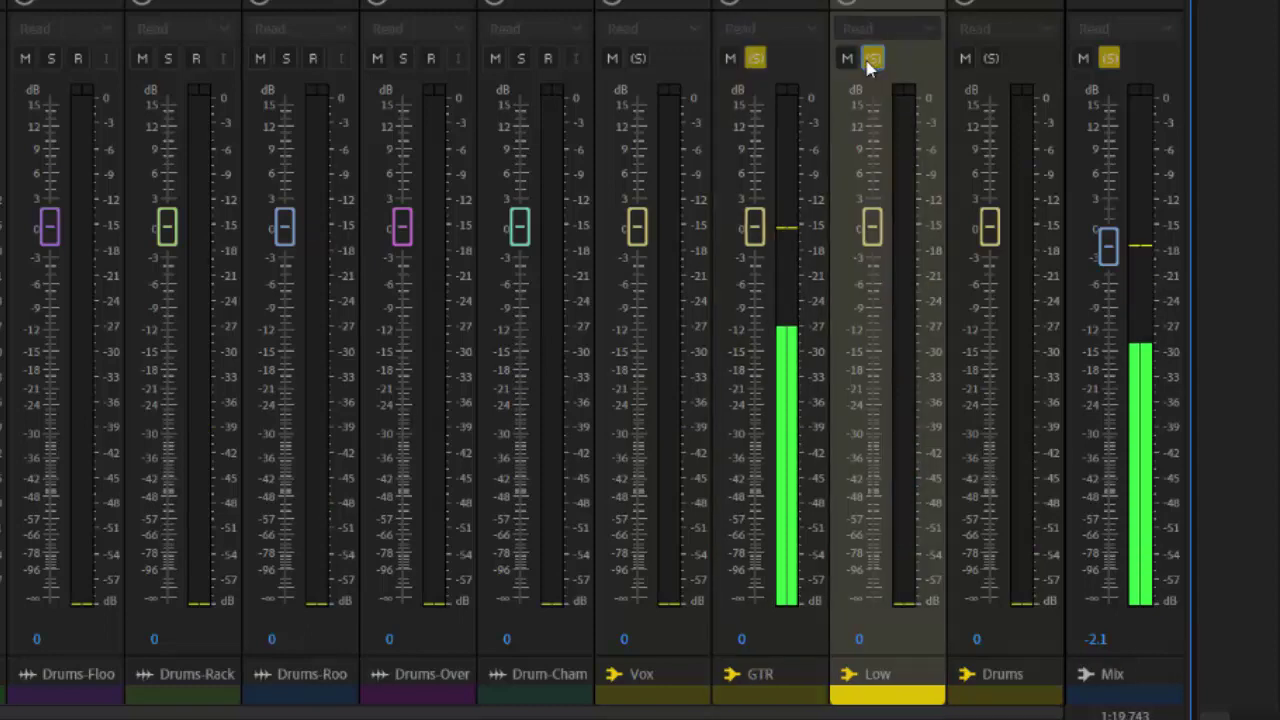
left_click(756, 59)
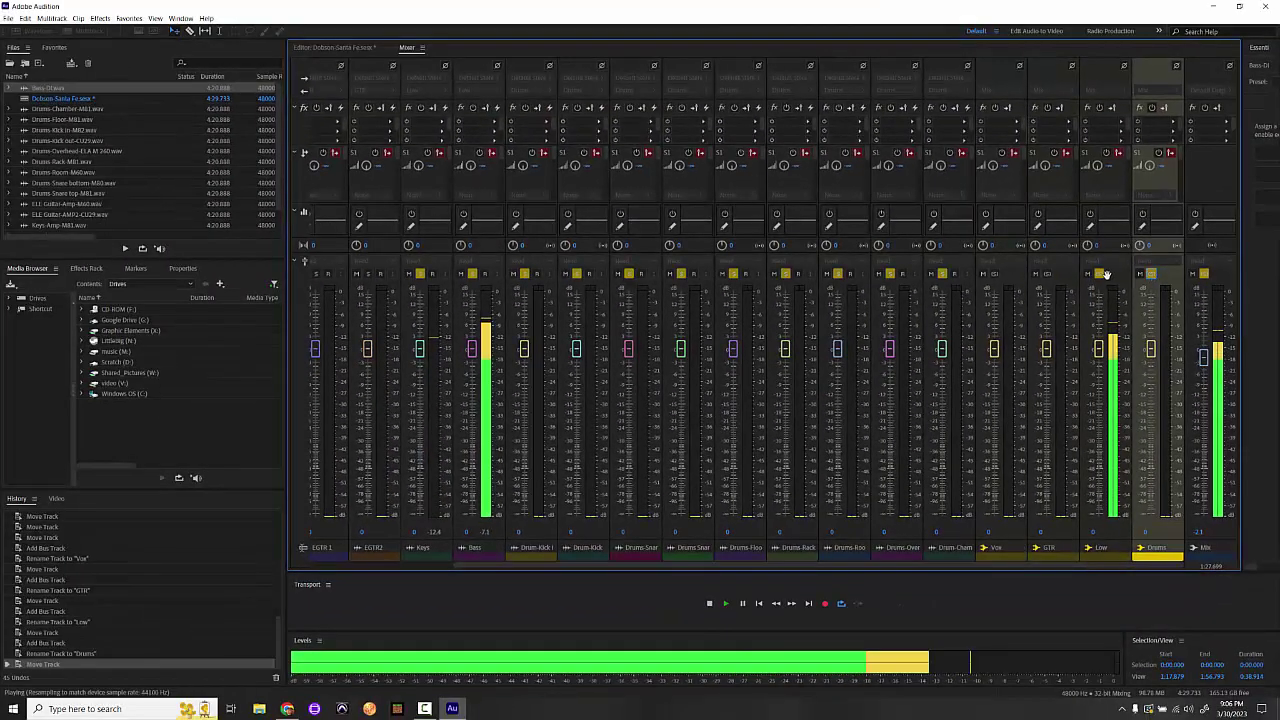
left_click(1146, 268)
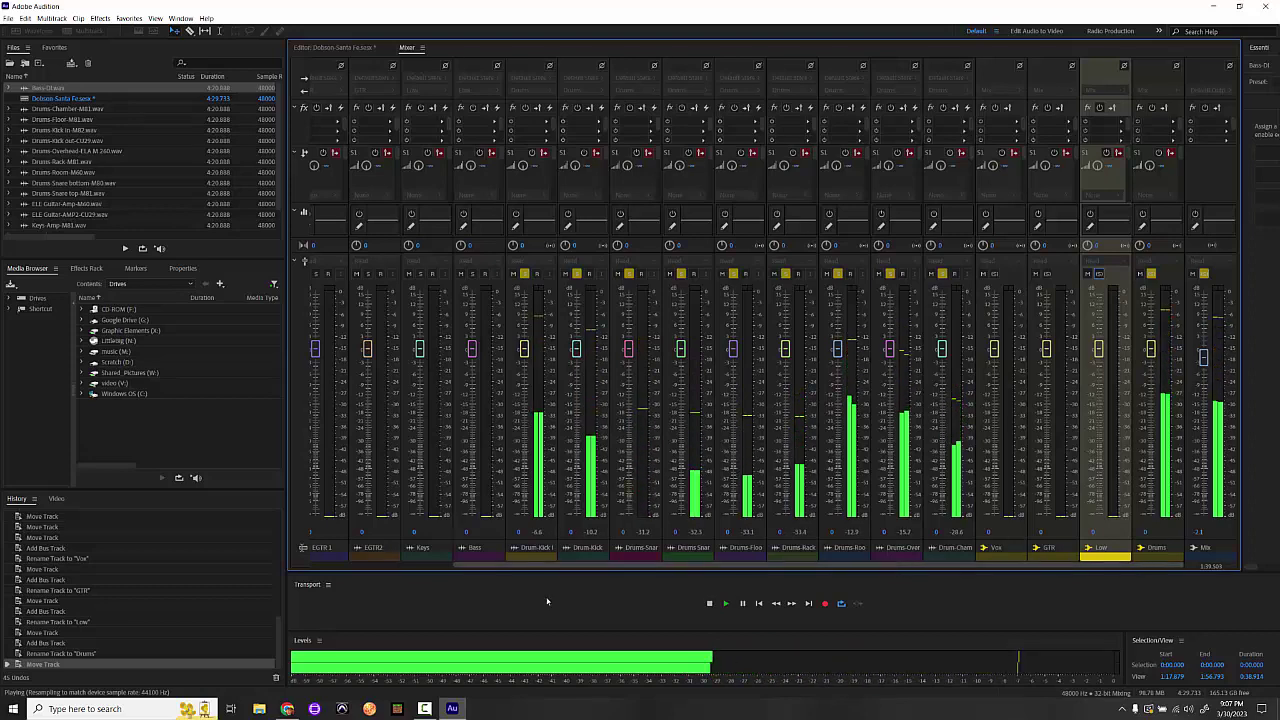
scroll(899, 568, "left", 3)
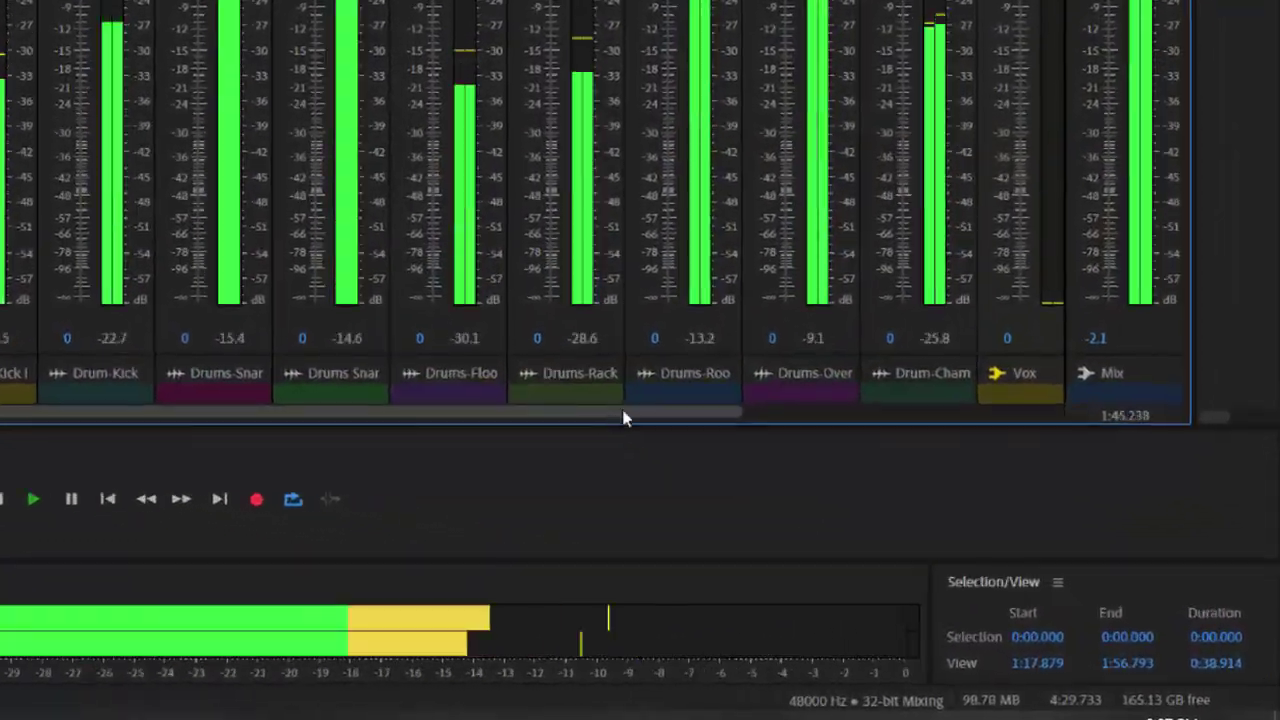
Stop playback at about 1:50 with the Drums bus selected
left_click_drag(622, 418, 1134, 314)
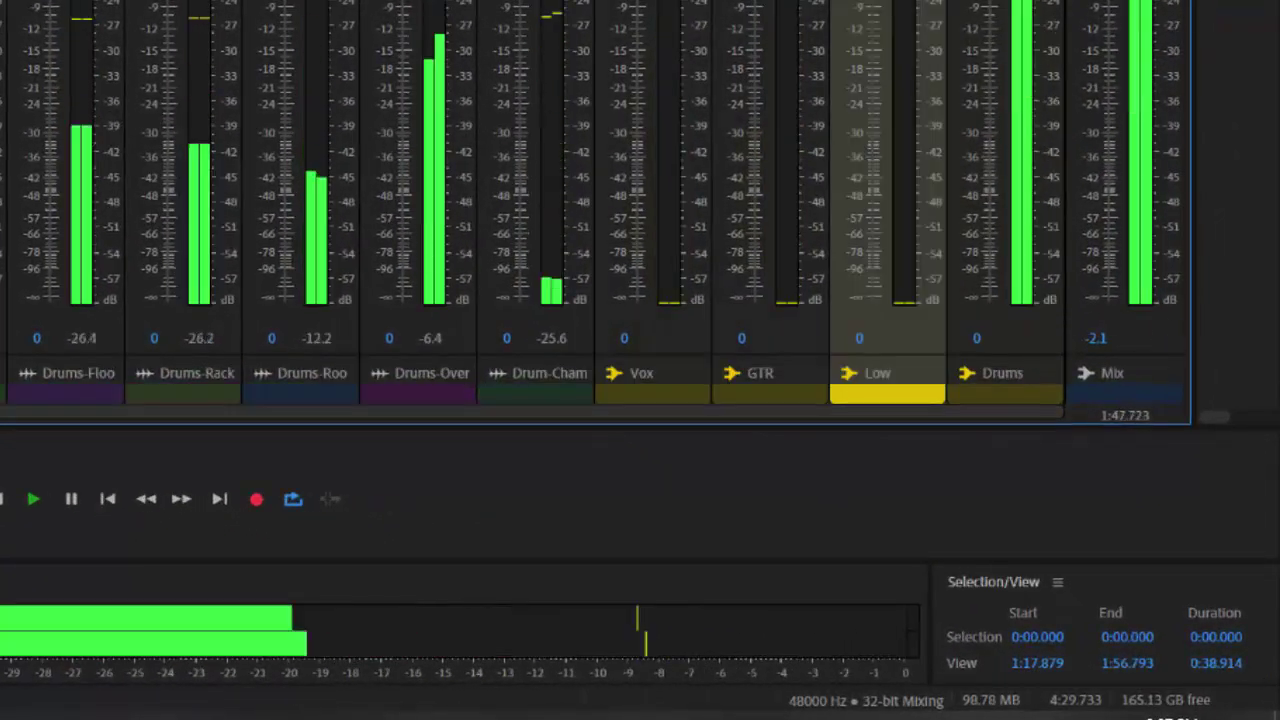
left_click(1004, 372)
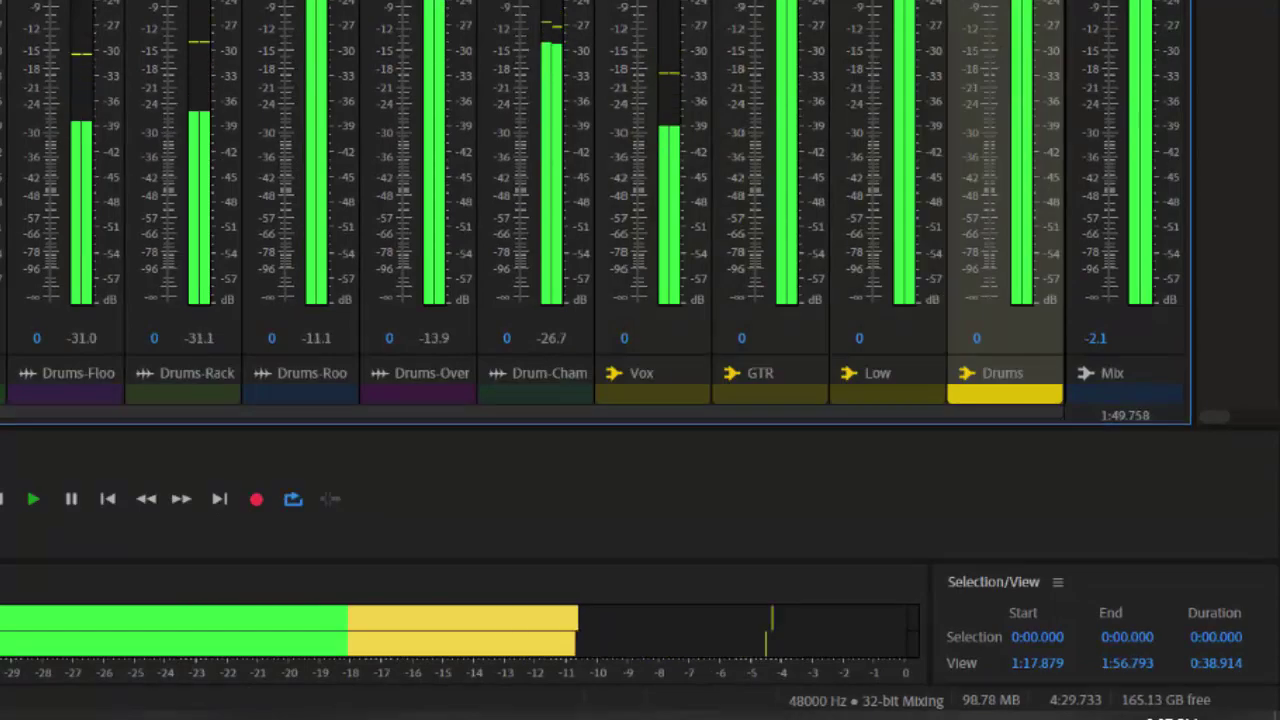
key("space")
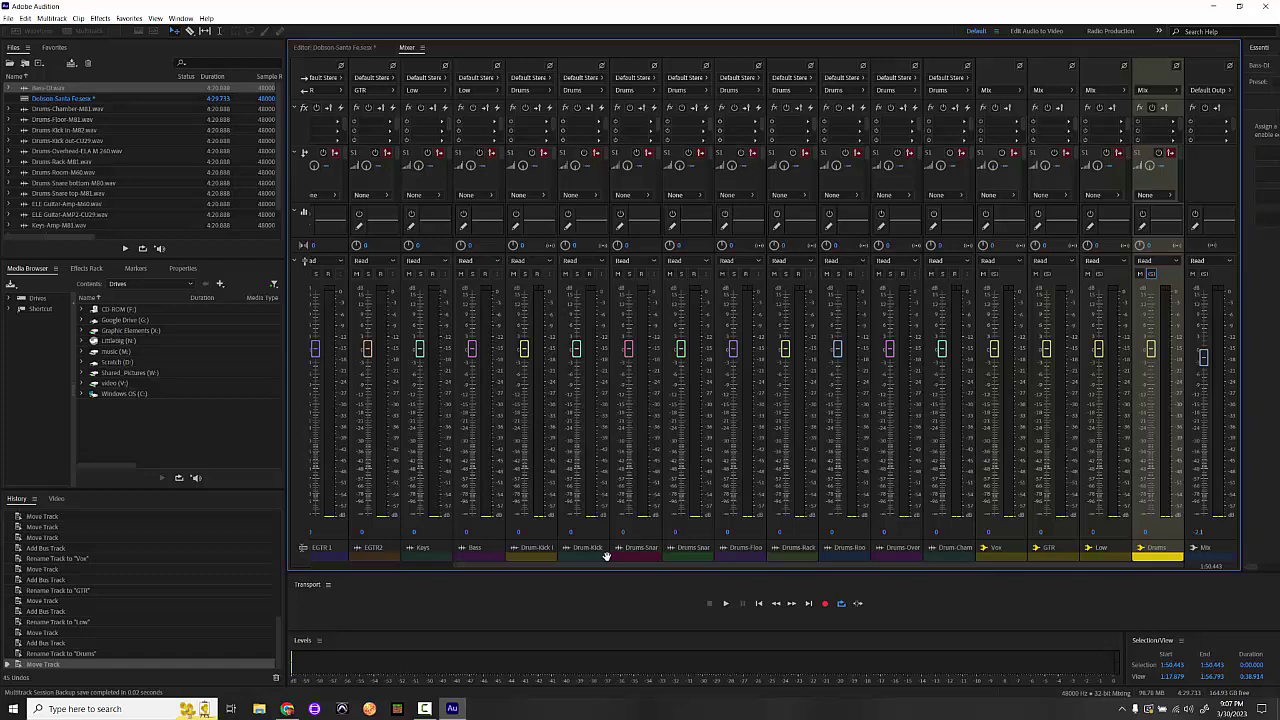
left_click_drag(608, 566, 355, 578)
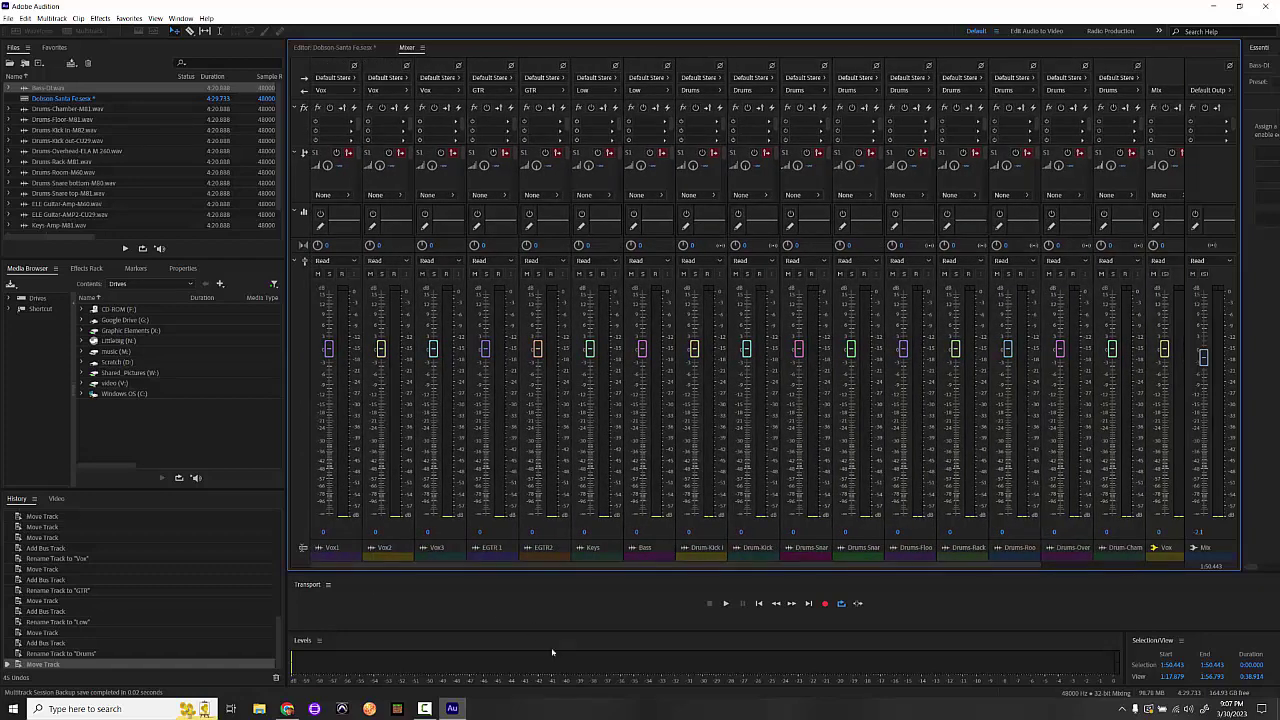